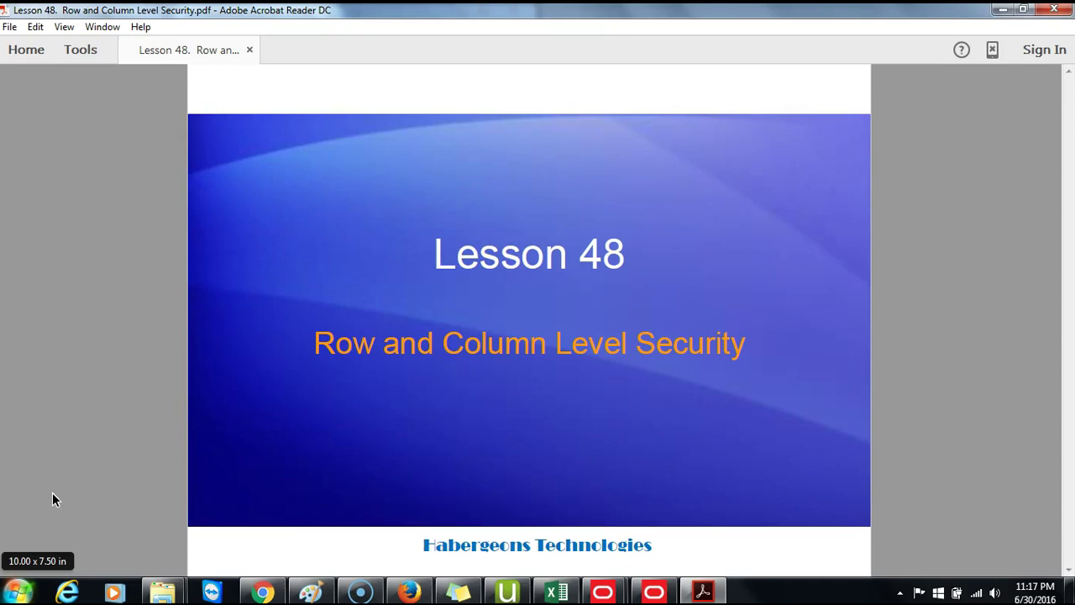
- Leave the Lesson 48 Row and Column Level Security slide for the Oracle BI sign-in page in Firefox
{"action": "left_click", "coordinate": [49, 567]}
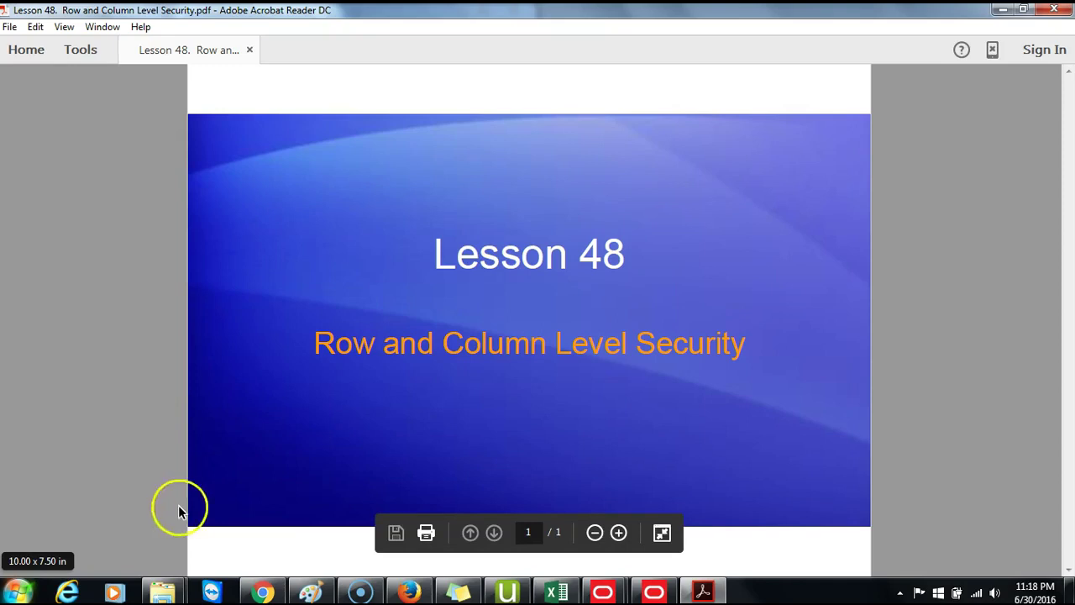
{"action": "left_click", "coordinate": [412, 594]}
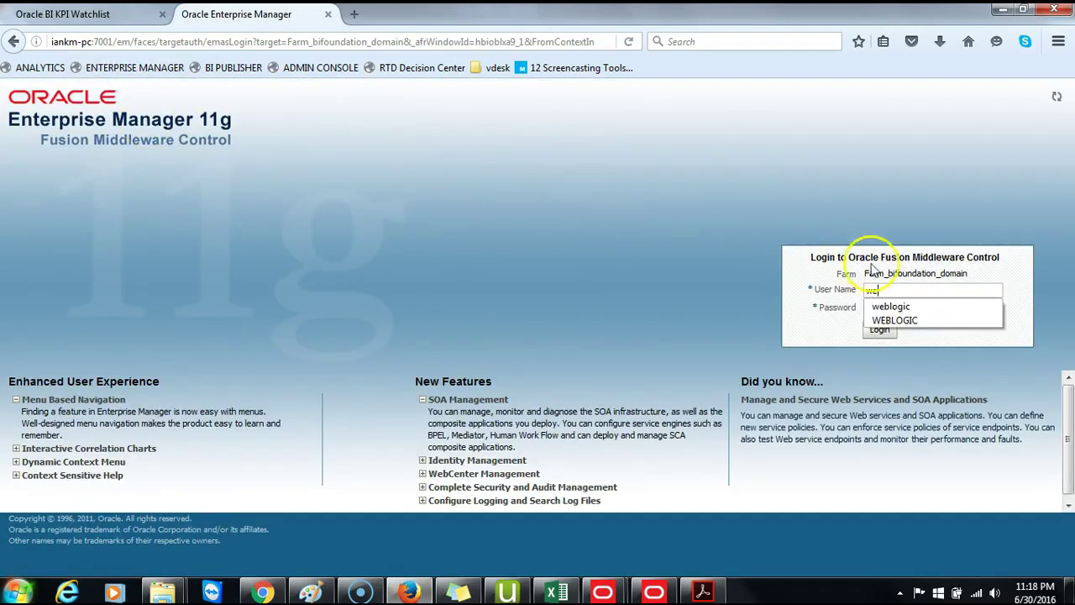
- Sign in with the saved administrator login and open the coreapplication instance's repository deployment page
{"action": "left_click", "coordinate": [901, 308]}
{"action": "left_click", "coordinate": [879, 329]}
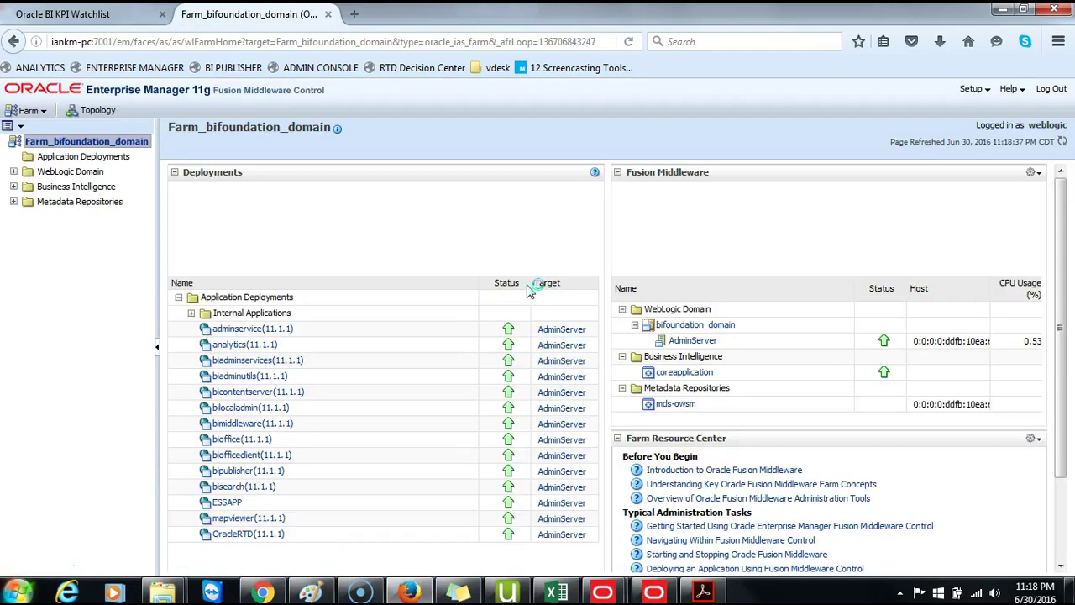
{"action": "left_click", "coordinate": [14, 188]}
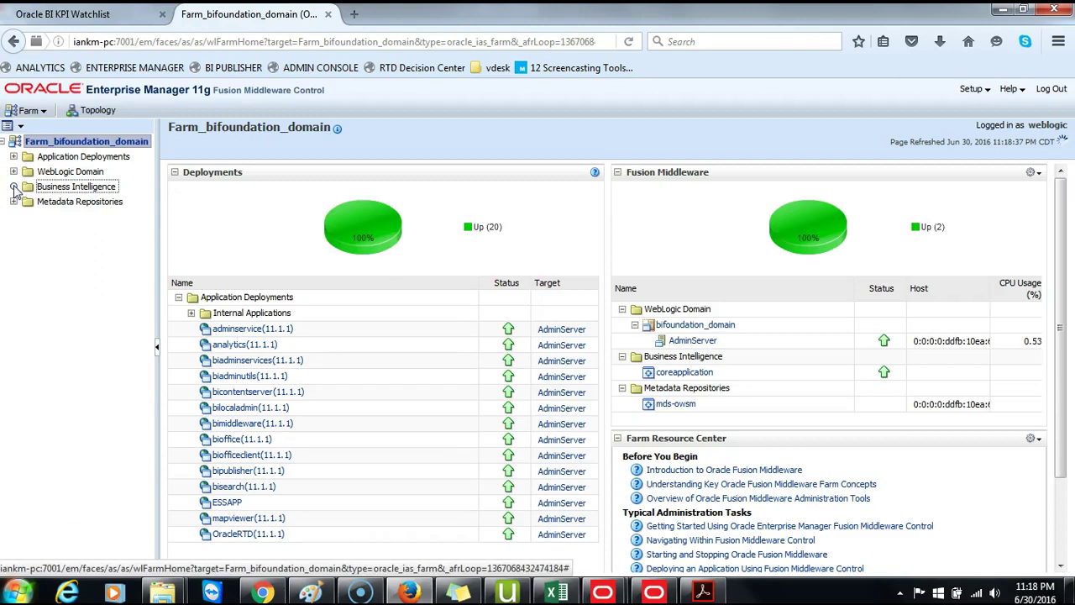
{"action": "left_click", "coordinate": [74, 202]}
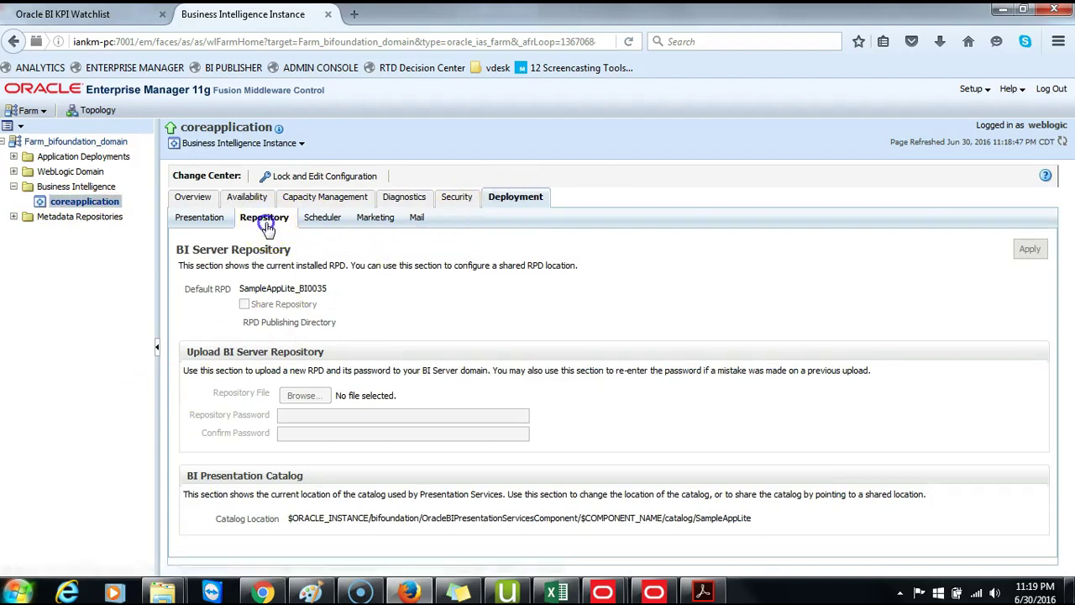
- Lock the configuration for editing
{"action": "left_click", "coordinate": [291, 180]}
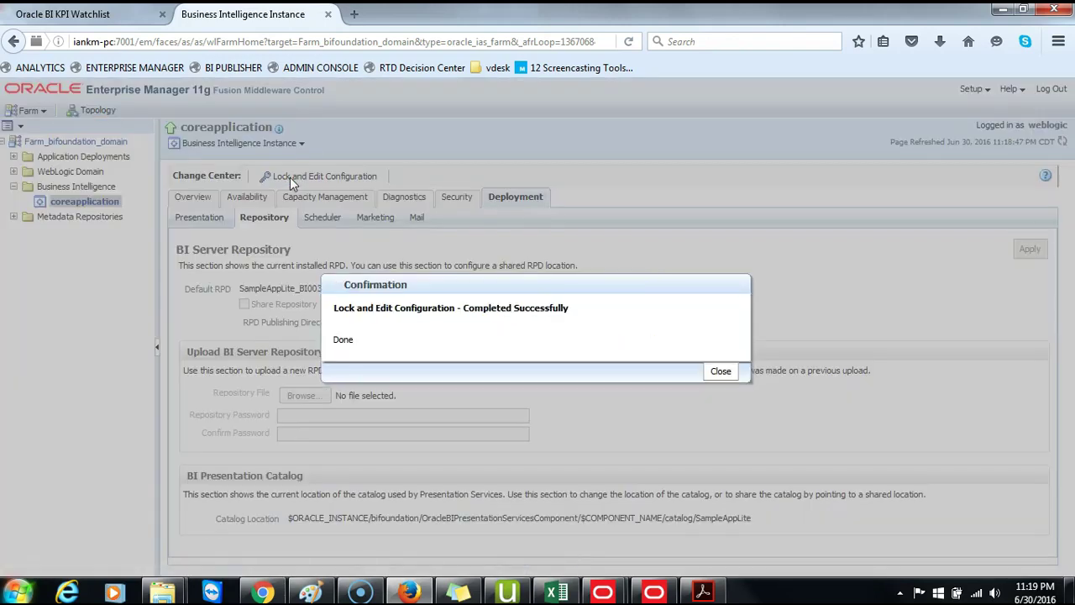
{"action": "left_click", "coordinate": [330, 308]}
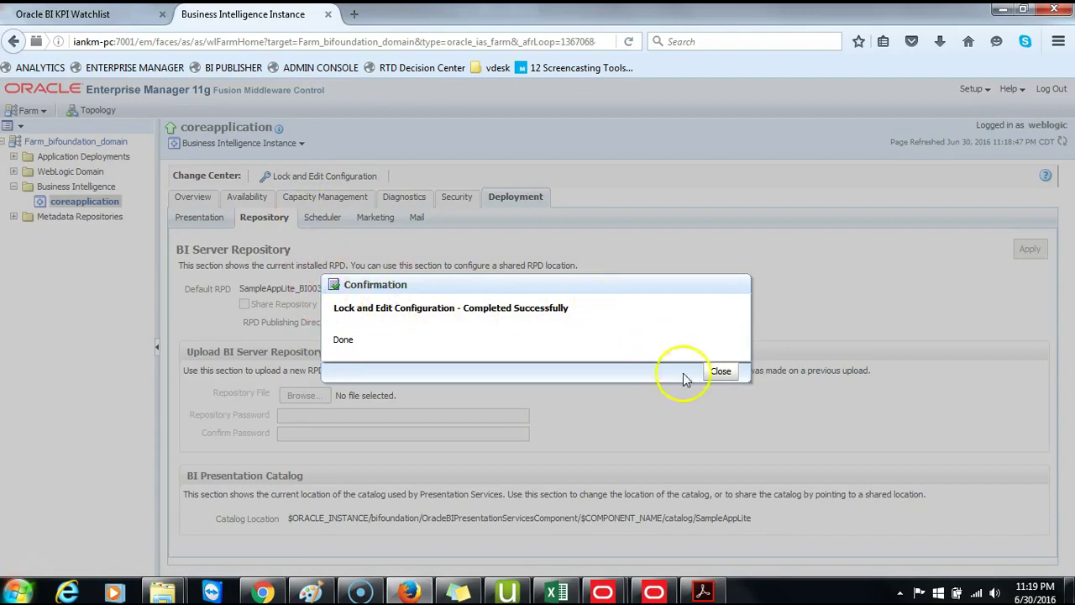
{"action": "left_click", "coordinate": [718, 370]}
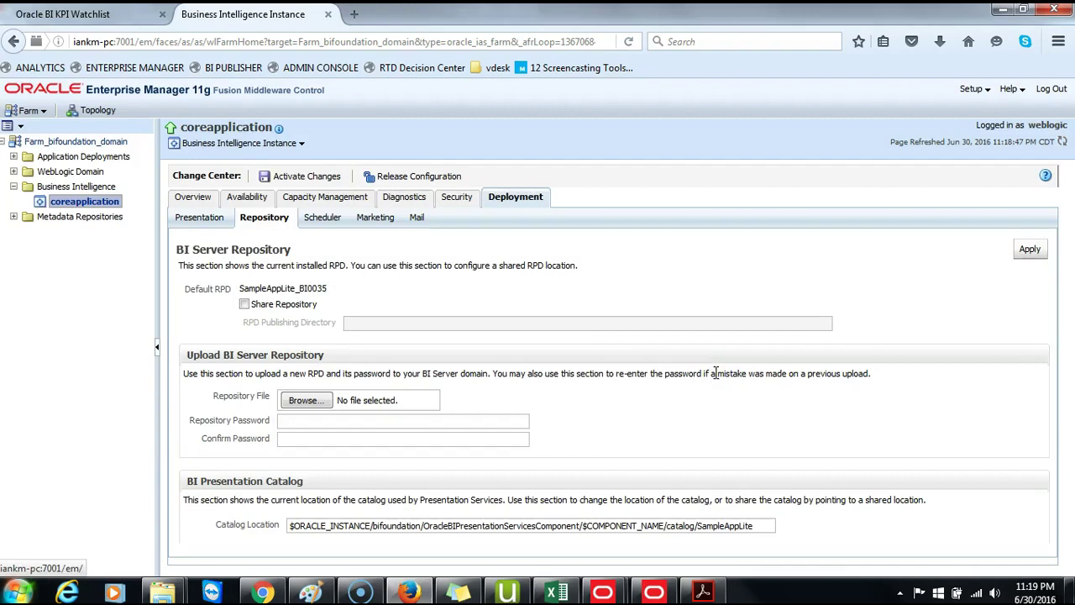
- Upload Paint.rpd with its repository password, confirmed, and apply to make Paint_BI0036 the default
{"action": "left_click", "coordinate": [304, 401]}
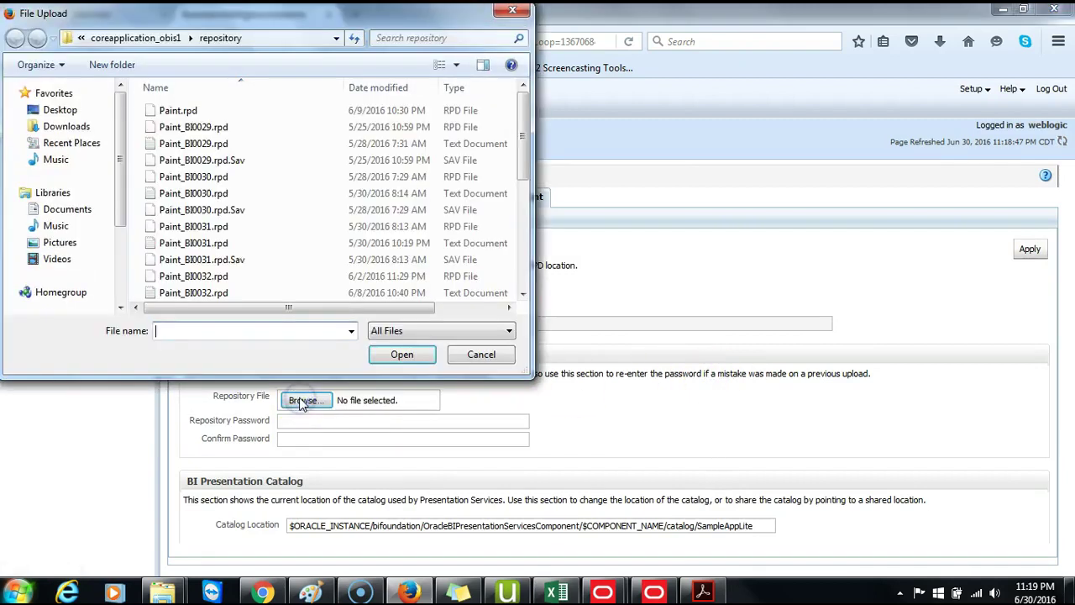
{"action": "left_click", "coordinate": [190, 111]}
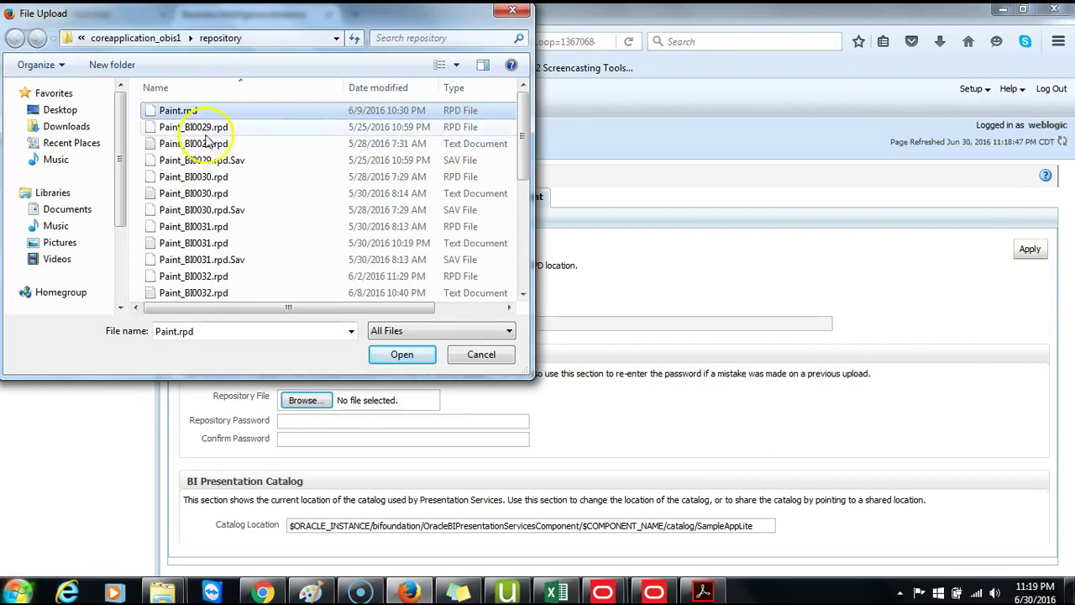
{"action": "left_click", "coordinate": [402, 356]}
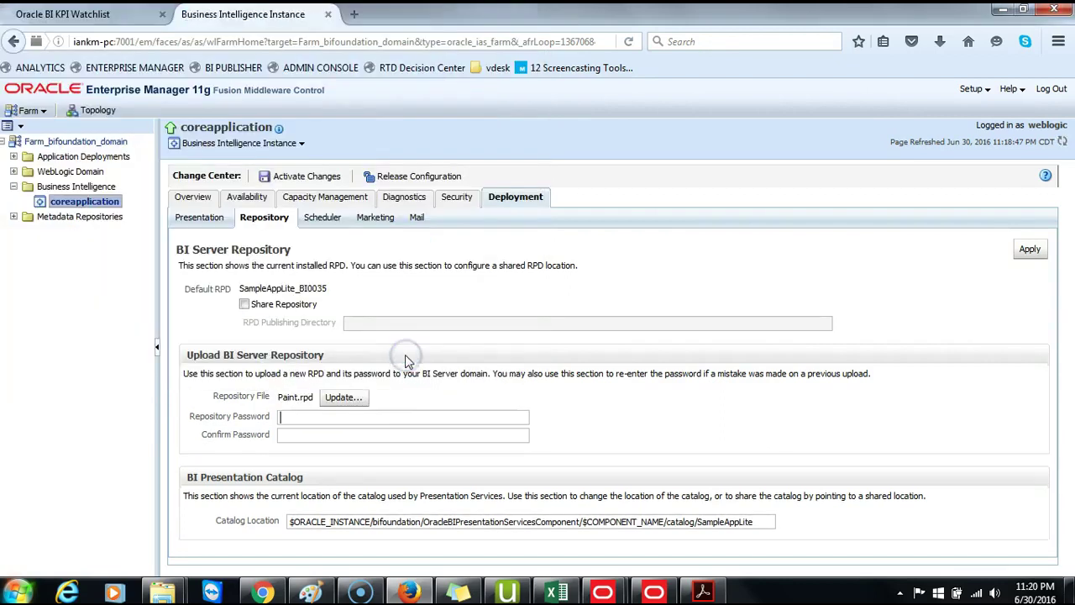
{"action": "left_click", "coordinate": [382, 395]}
{"action": "left_click", "coordinate": [357, 416]}
{"action": "type", "text": "••••••••"}
{"action": "key", "text": "Tab"}
{"action": "type", "text": "••••••••"}
{"action": "left_click", "coordinate": [374, 396]}
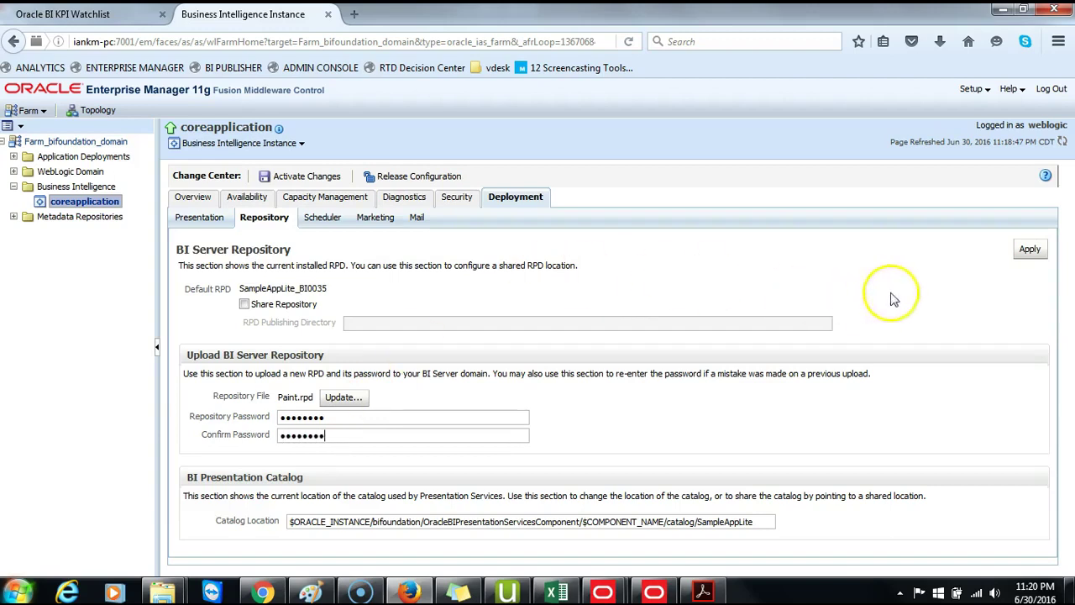
{"action": "left_click", "coordinate": [1032, 251]}
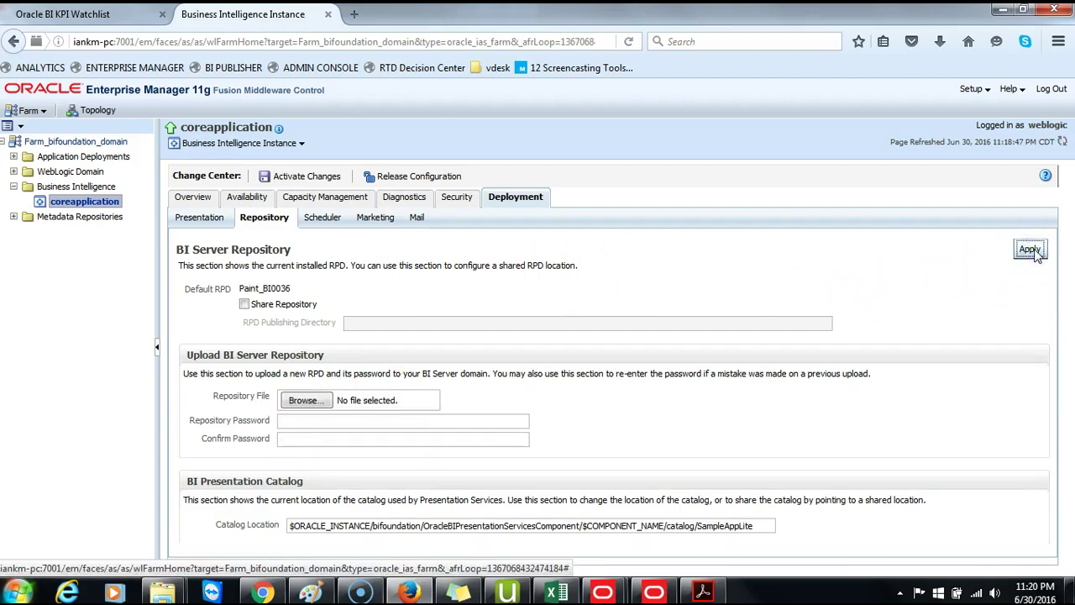
- Activate the pending repository changes and go to the coreapplication Overview for restarting
{"action": "left_click", "coordinate": [315, 177]}
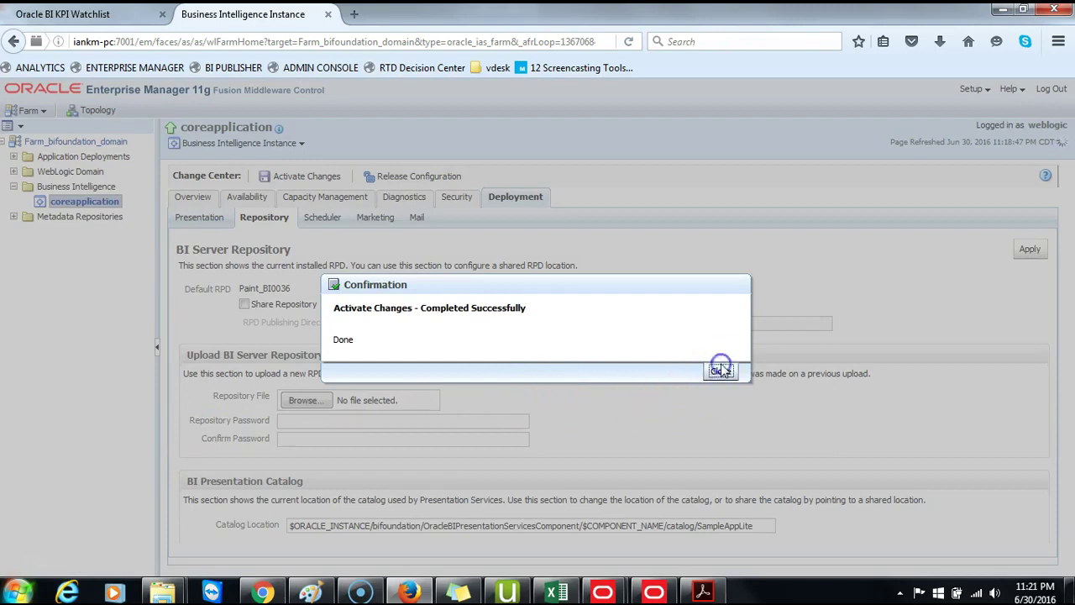
{"action": "left_click", "coordinate": [721, 371]}
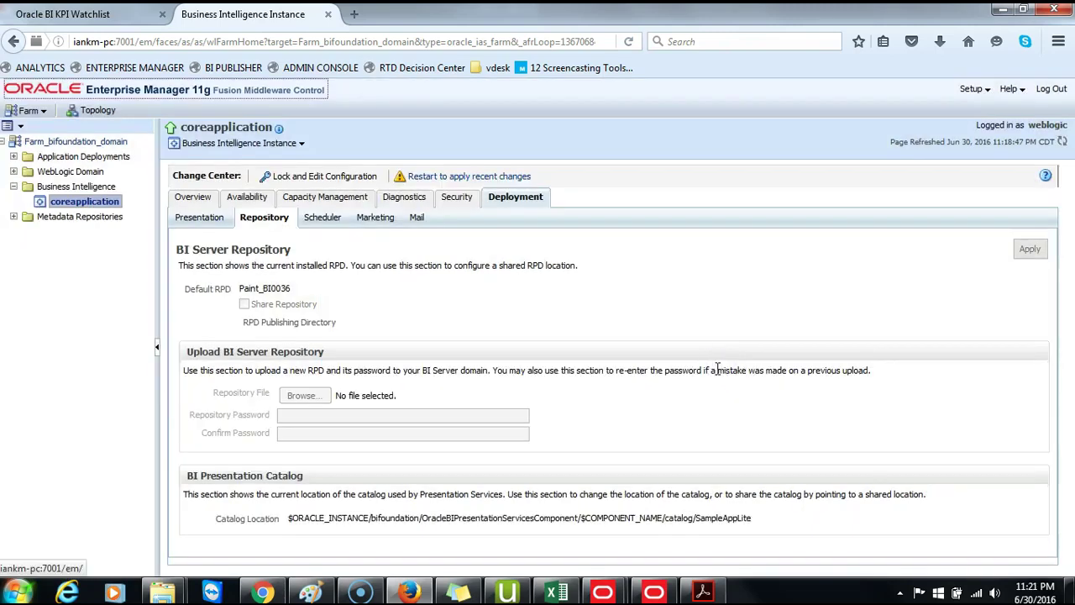
{"action": "left_click", "coordinate": [500, 178]}
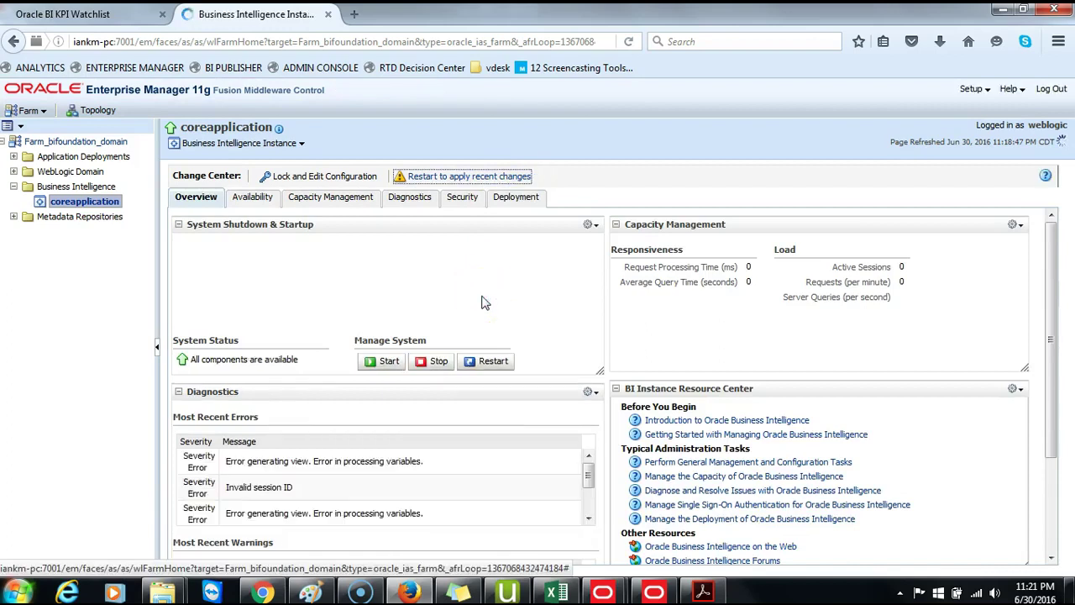
- Restart all five BI system components, then log out of Enterprise Manager
{"action": "left_click", "coordinate": [490, 366]}
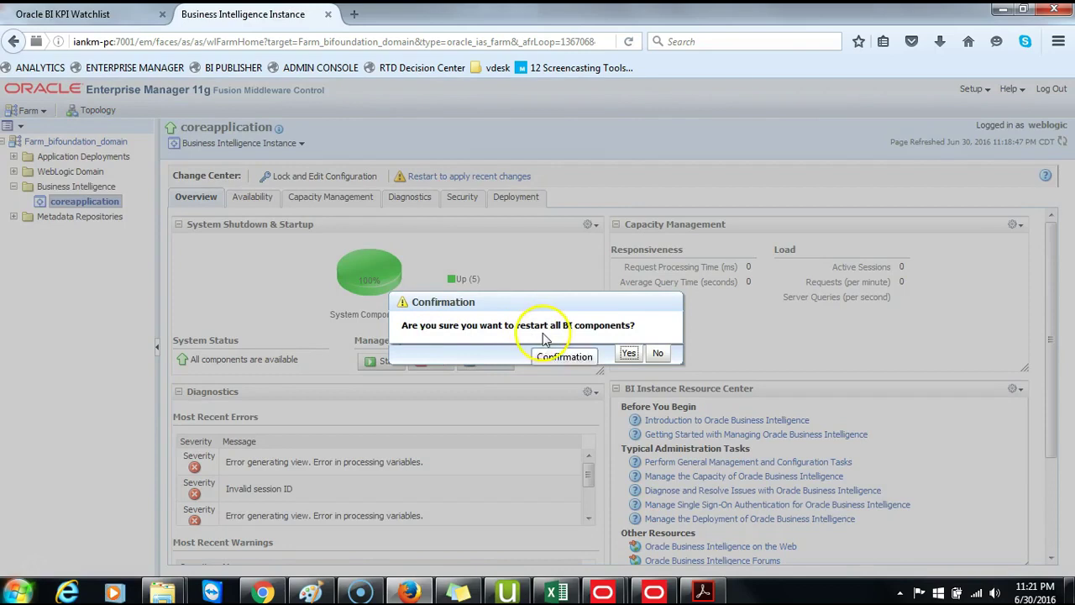
{"action": "left_click", "coordinate": [627, 353]}
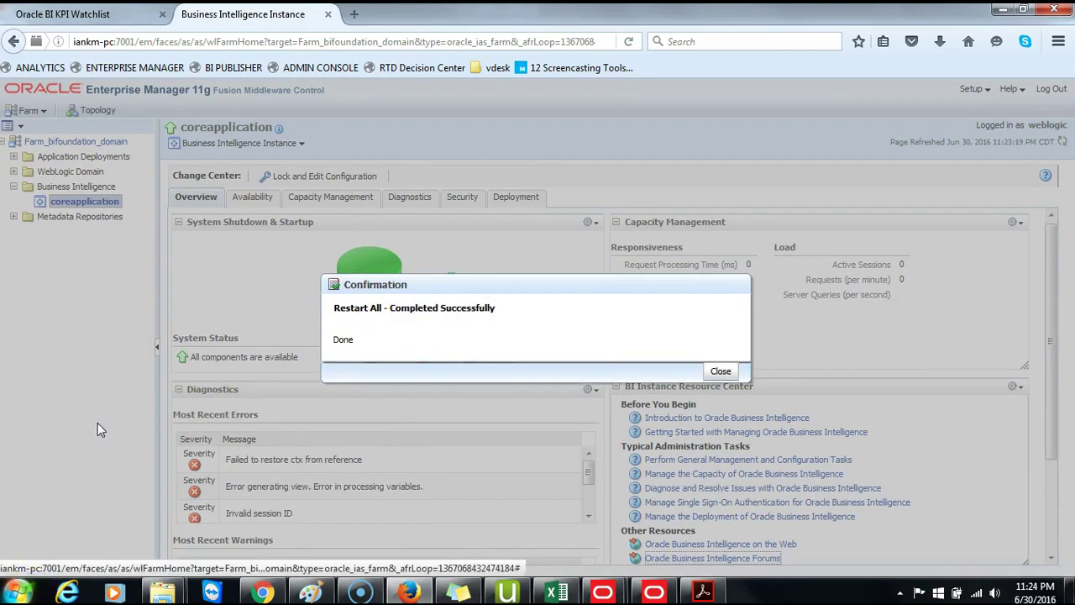
{"action": "left_click", "coordinate": [721, 372]}
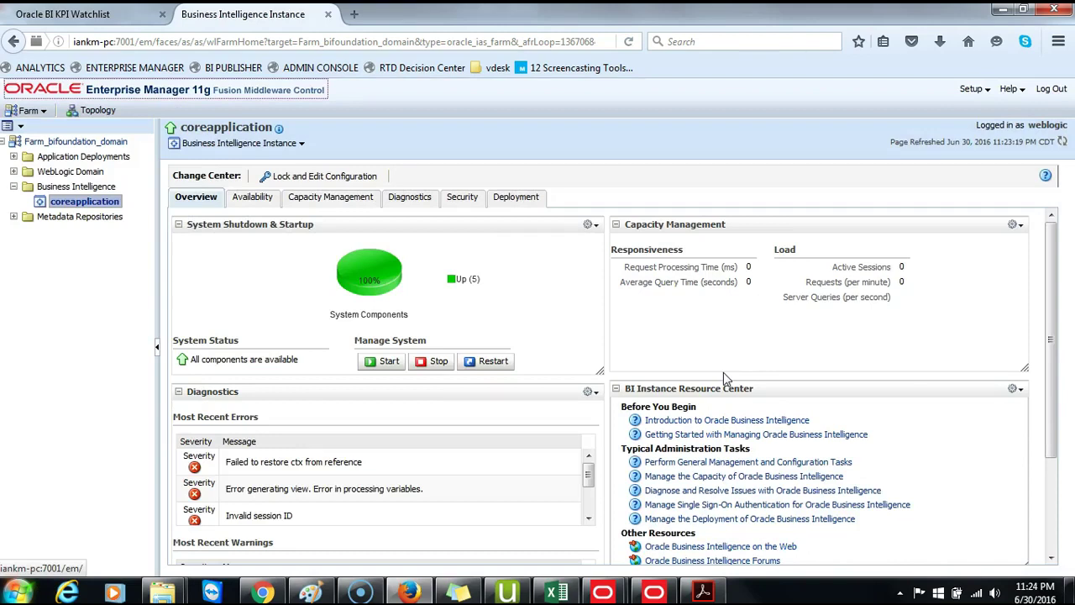
{"action": "left_click", "coordinate": [1051, 90]}
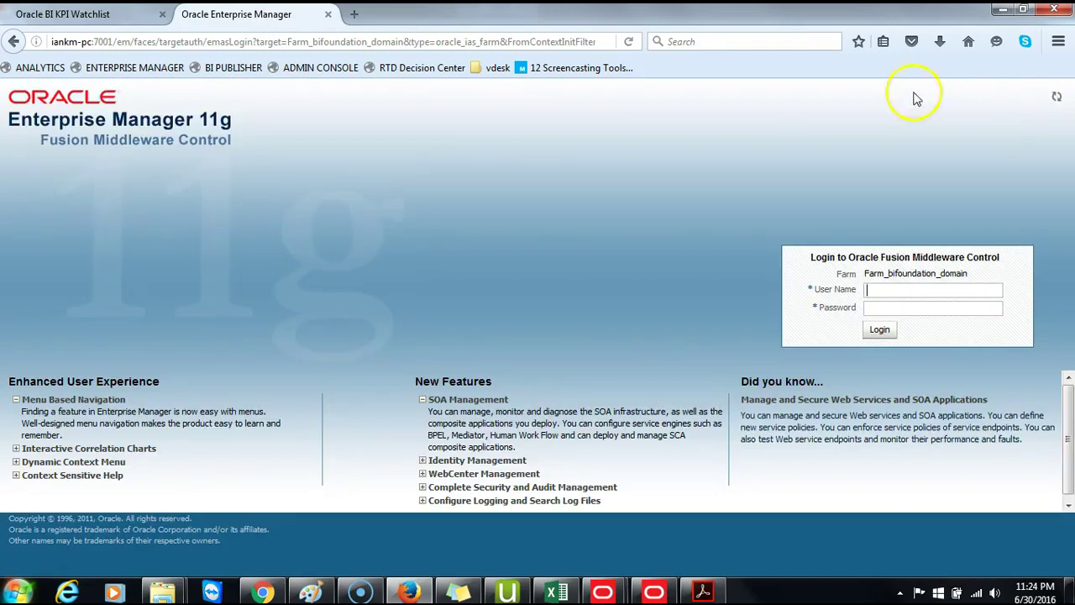
- Sign in to Oracle BI Analytics with the saved administrator login
{"action": "left_click", "coordinate": [34, 69]}
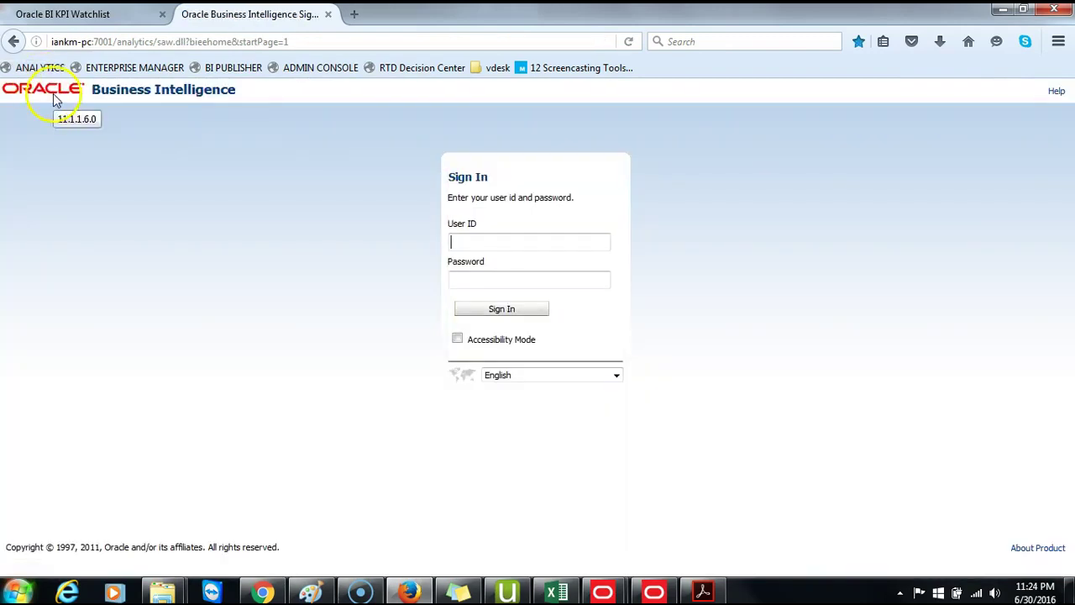
{"action": "type", "text": "w"}
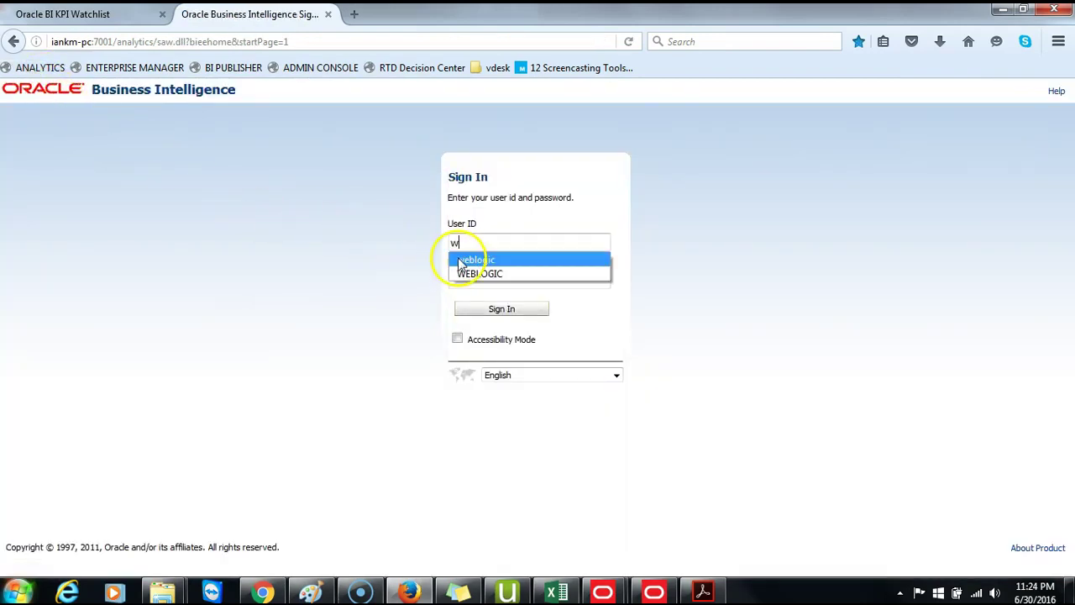
{"action": "left_click", "coordinate": [469, 261]}
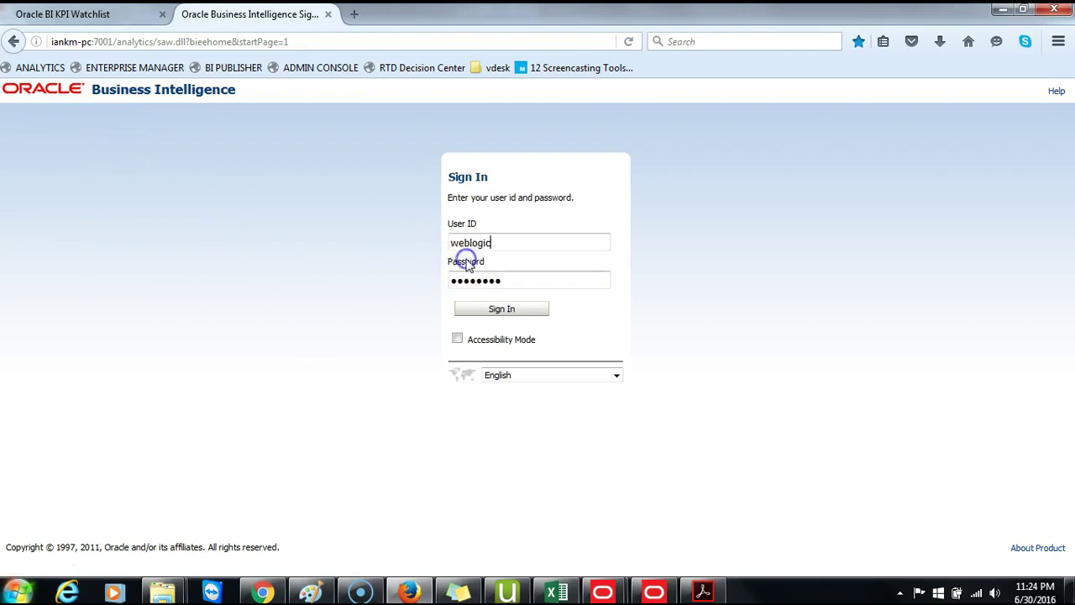
{"action": "left_click", "coordinate": [475, 310]}
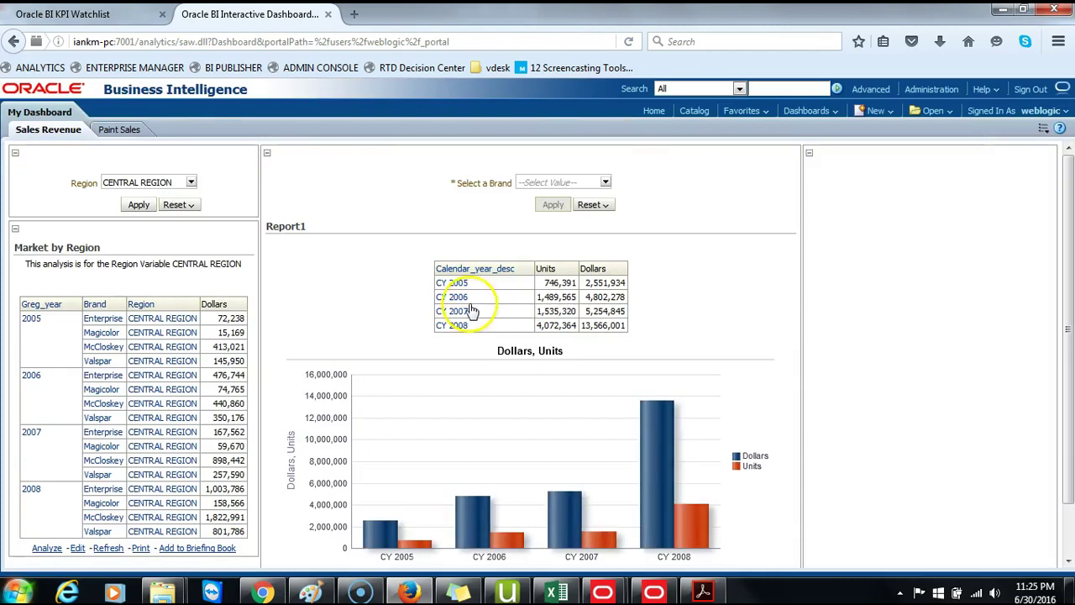
- Review the Sales Revenue dashboard, return Home, and head to the WebLogic console login
{"action": "left_click", "coordinate": [807, 155]}
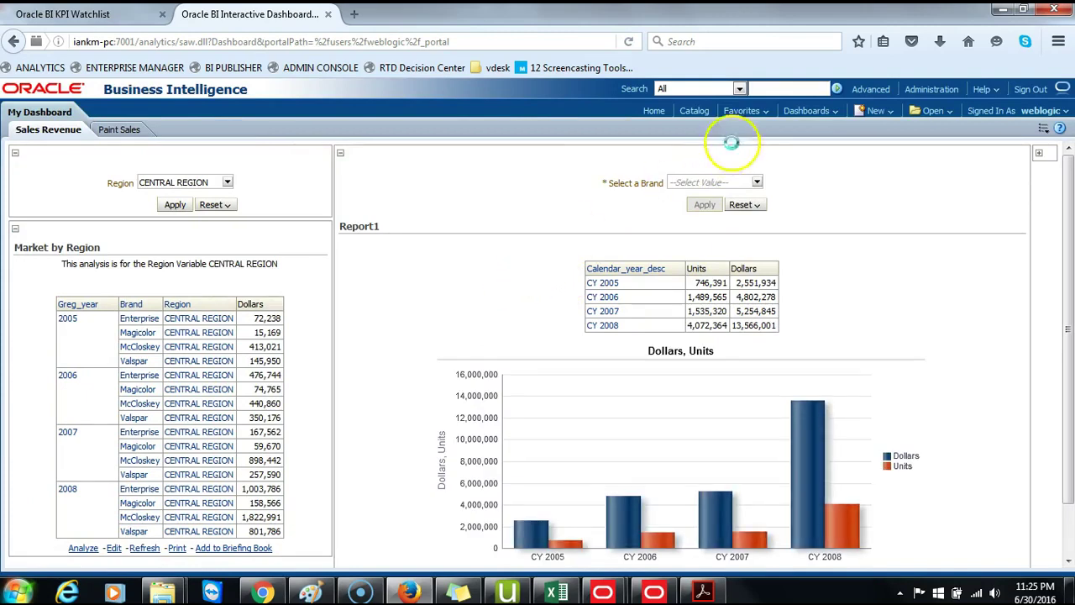
{"action": "left_click", "coordinate": [657, 115]}
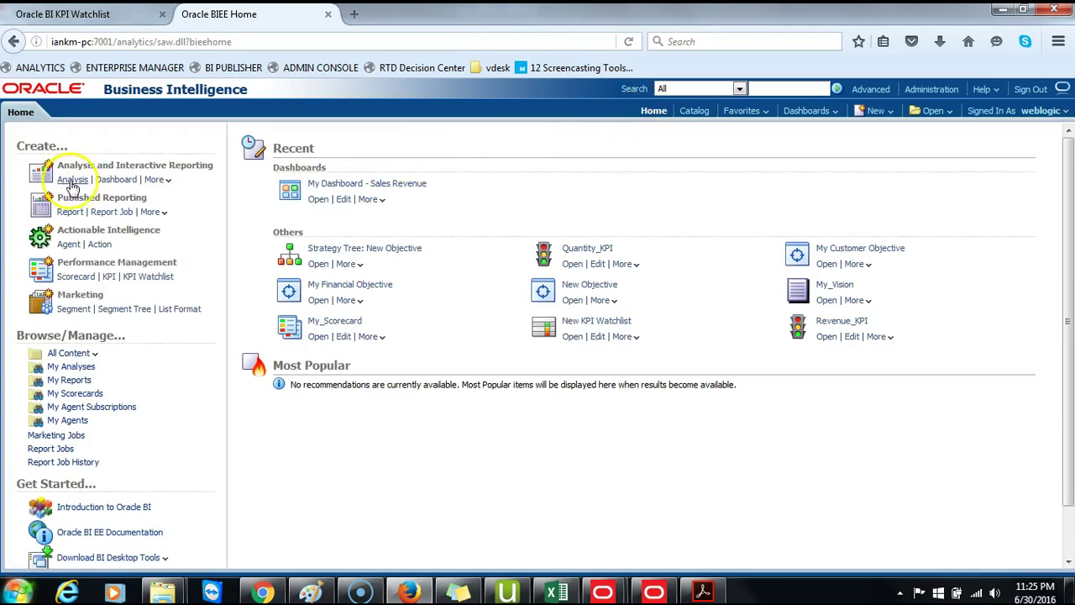
{"action": "left_click", "coordinate": [73, 180]}
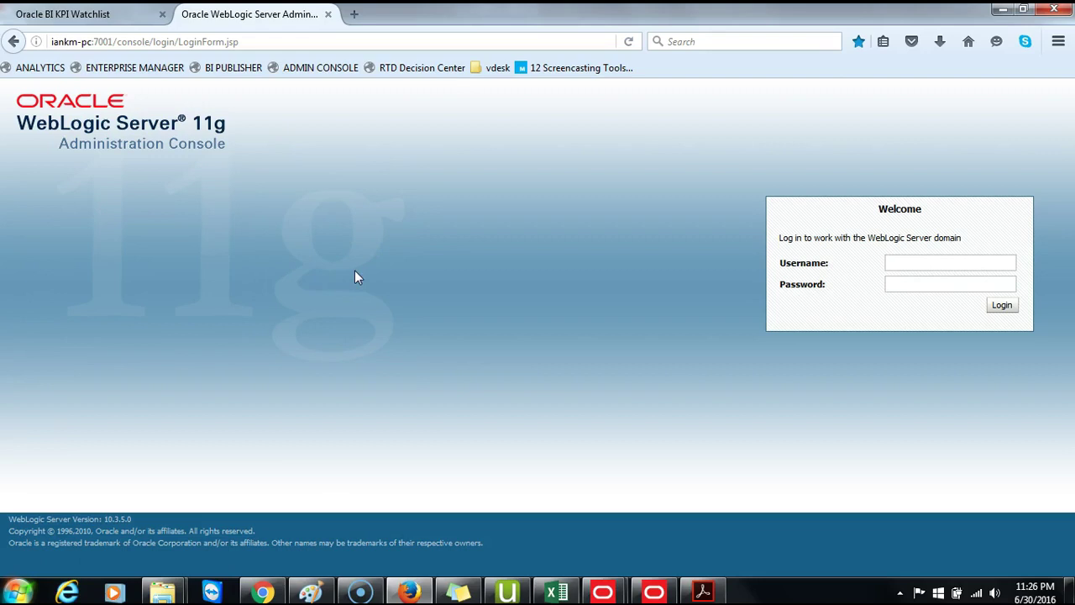
- Sign in to the WebLogic Administration Console with the saved administrator login
{"action": "type", "text": "we"}
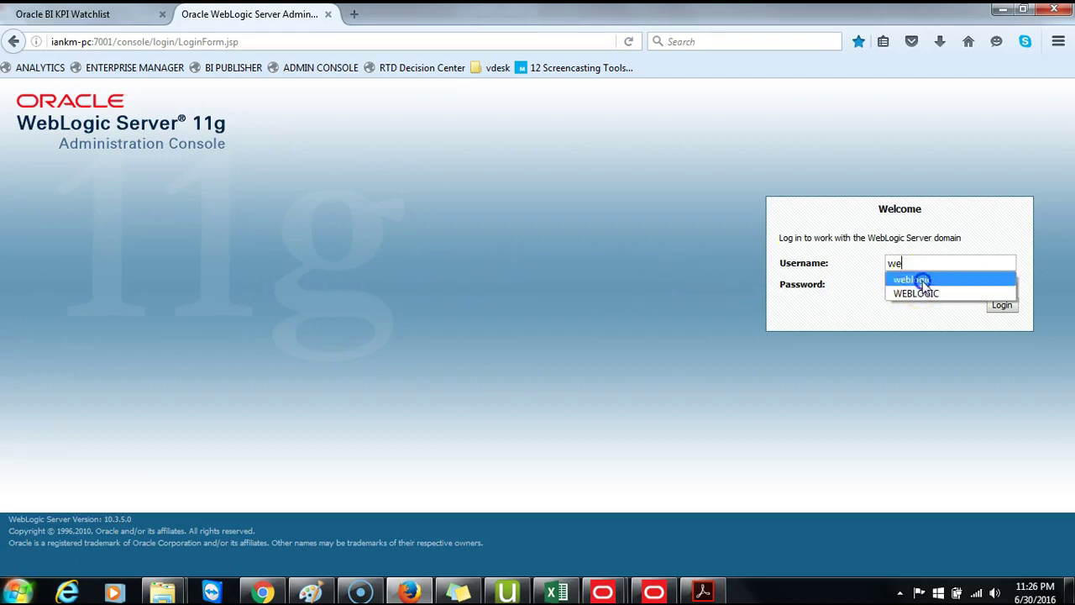
{"action": "left_click", "coordinate": [924, 282]}
{"action": "left_click", "coordinate": [1000, 306]}
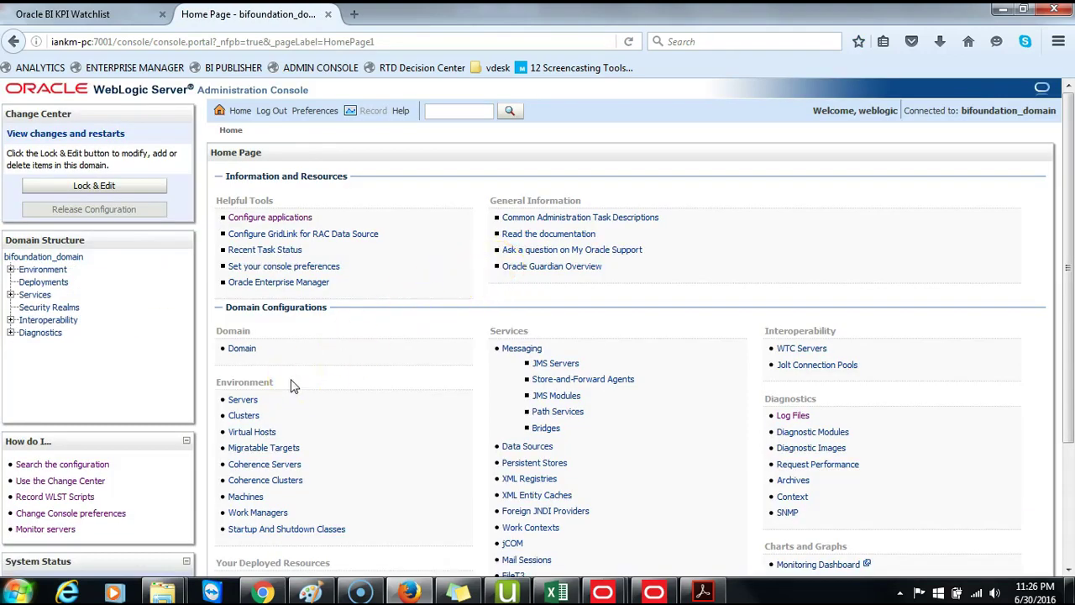
- Open myrealm's Users and Groups tab to list its four users
{"action": "left_click", "coordinate": [57, 308]}
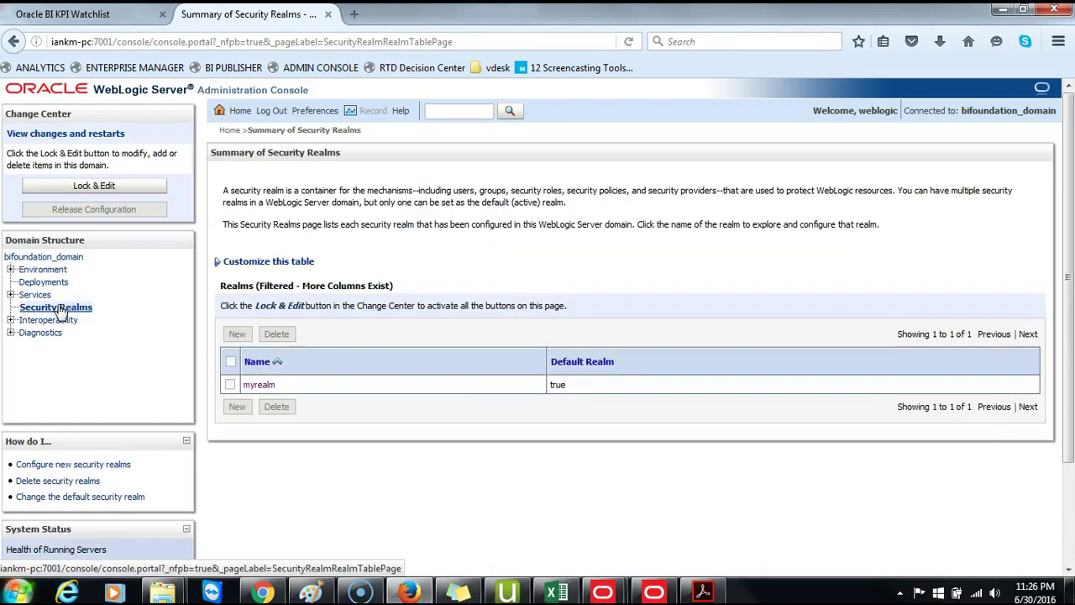
{"action": "left_click", "coordinate": [257, 385]}
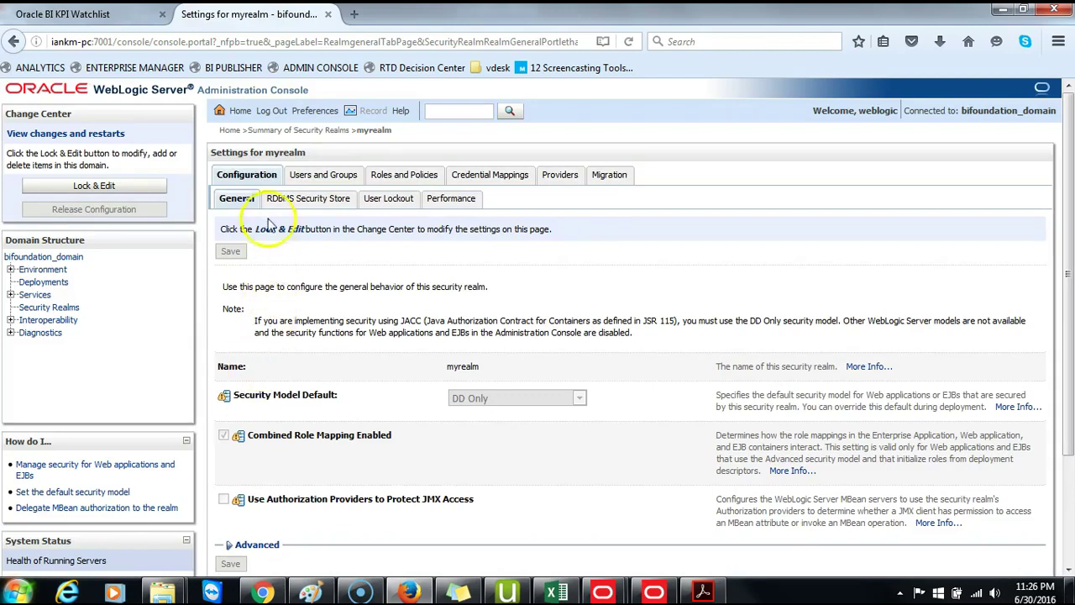
{"action": "left_click", "coordinate": [316, 178]}
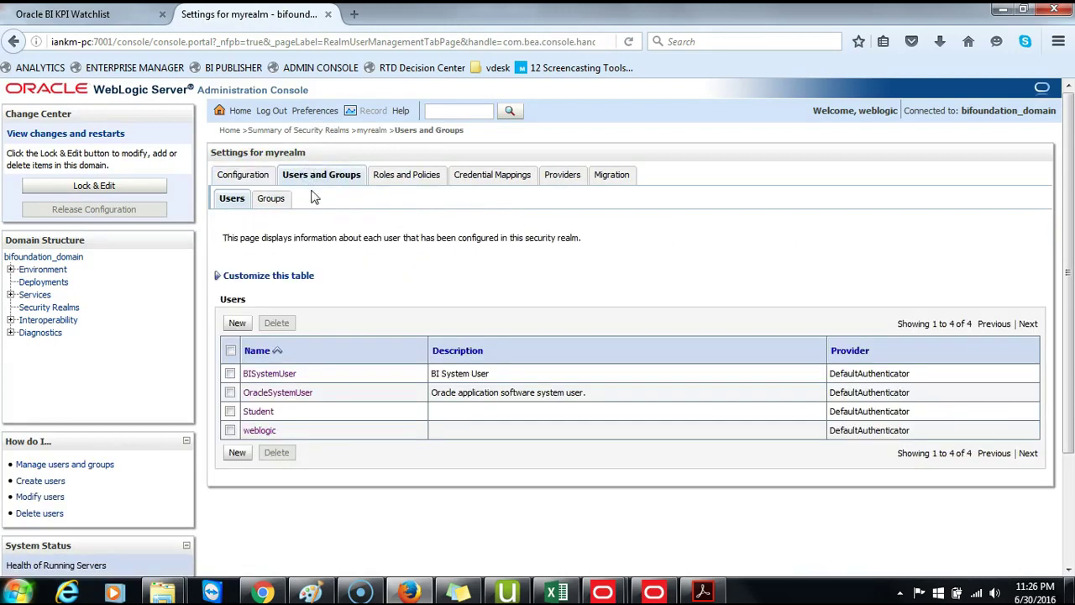
{"action": "left_click", "coordinate": [237, 199]}
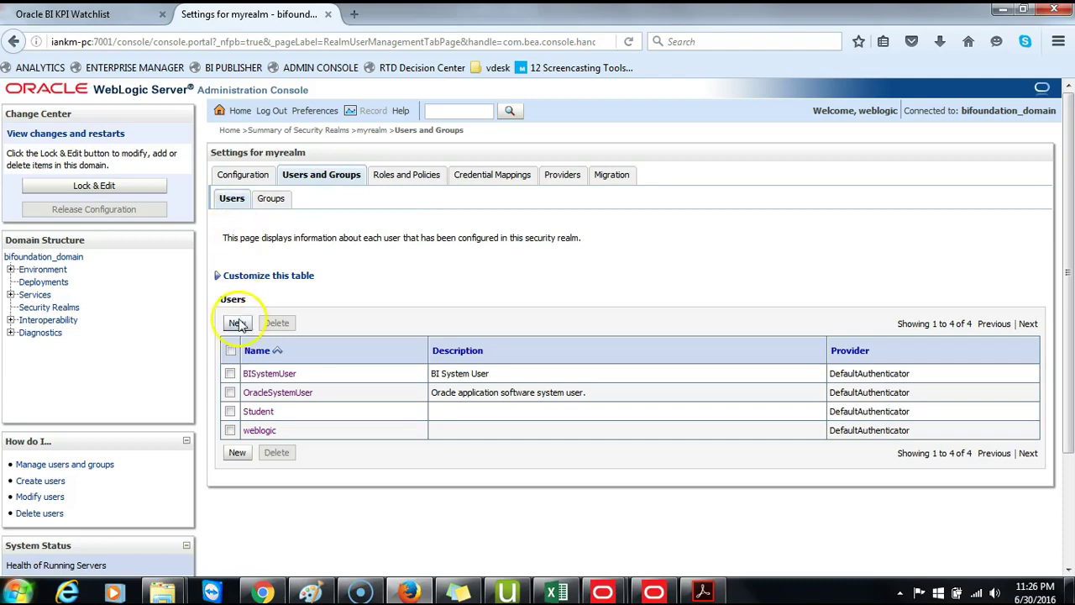
- Add a user named EAST with a confirmed password to myrealm
{"action": "left_click", "coordinate": [238, 323]}
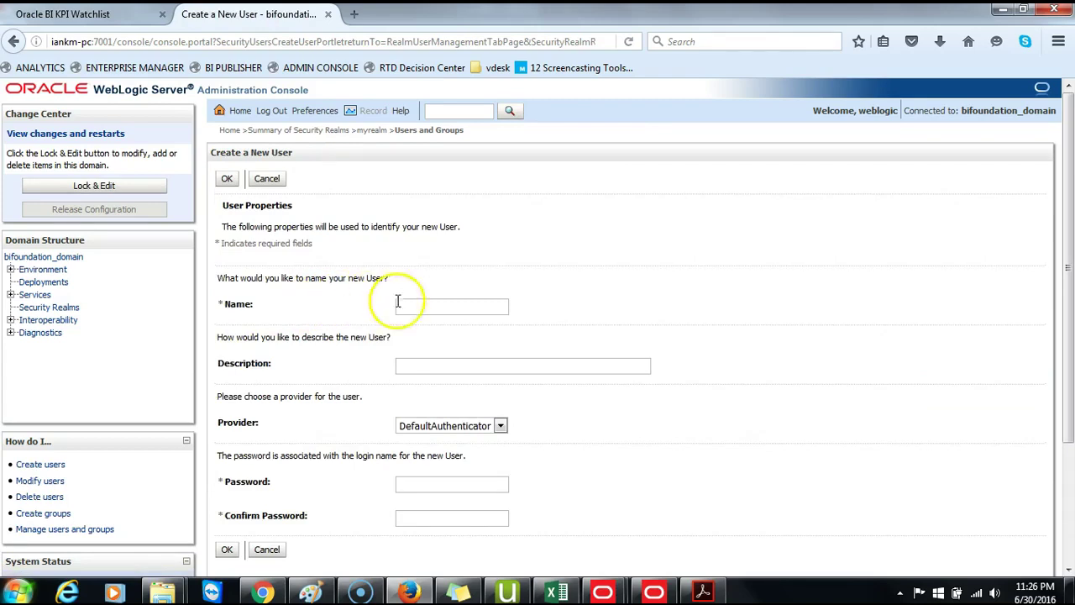
{"action": "left_click", "coordinate": [412, 304]}
{"action": "type", "text": "EAST"}
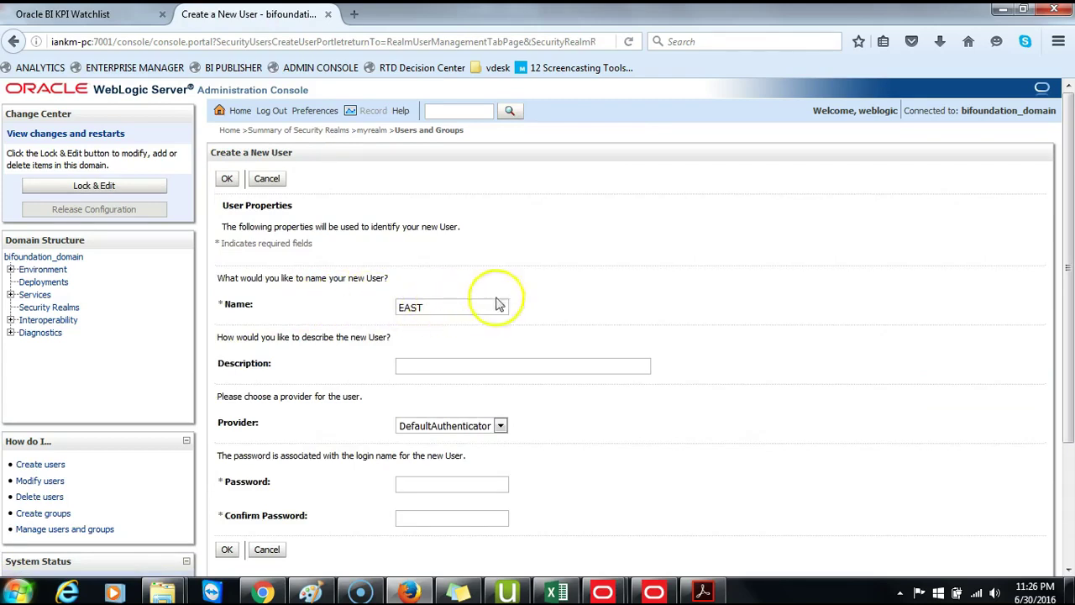
{"action": "scroll", "coordinate": [572, 295], "scroll_direction": "down", "scroll_amount": 2}
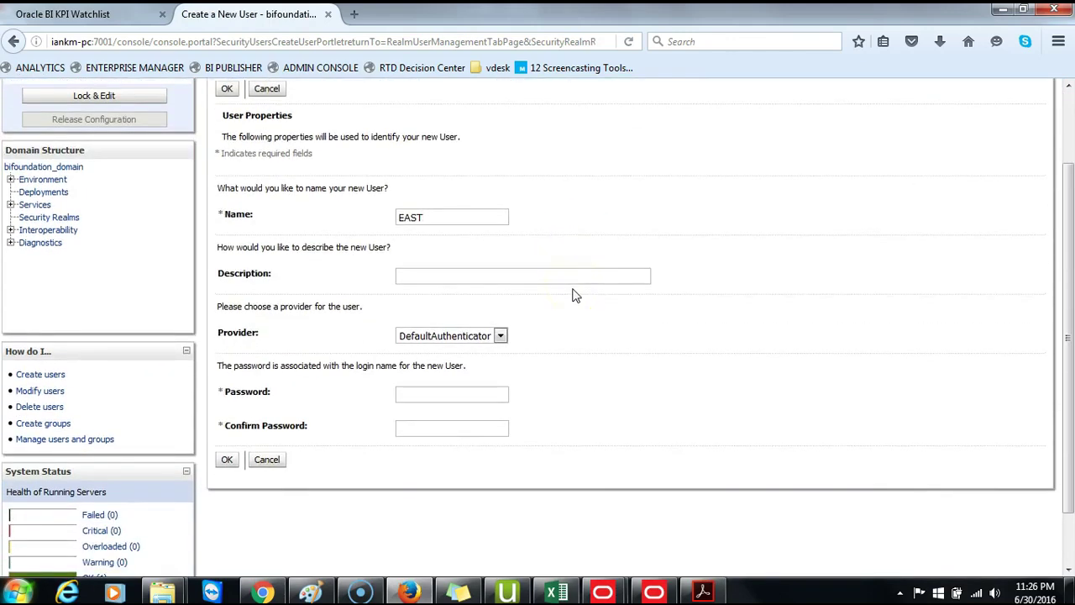
{"action": "left_click", "coordinate": [483, 392]}
{"action": "type", "text": "••••••••••••••••"}
{"action": "scroll", "coordinate": [475, 324], "scroll_direction": "up", "scroll_amount": 2}
{"action": "left_click", "coordinate": [225, 179]}
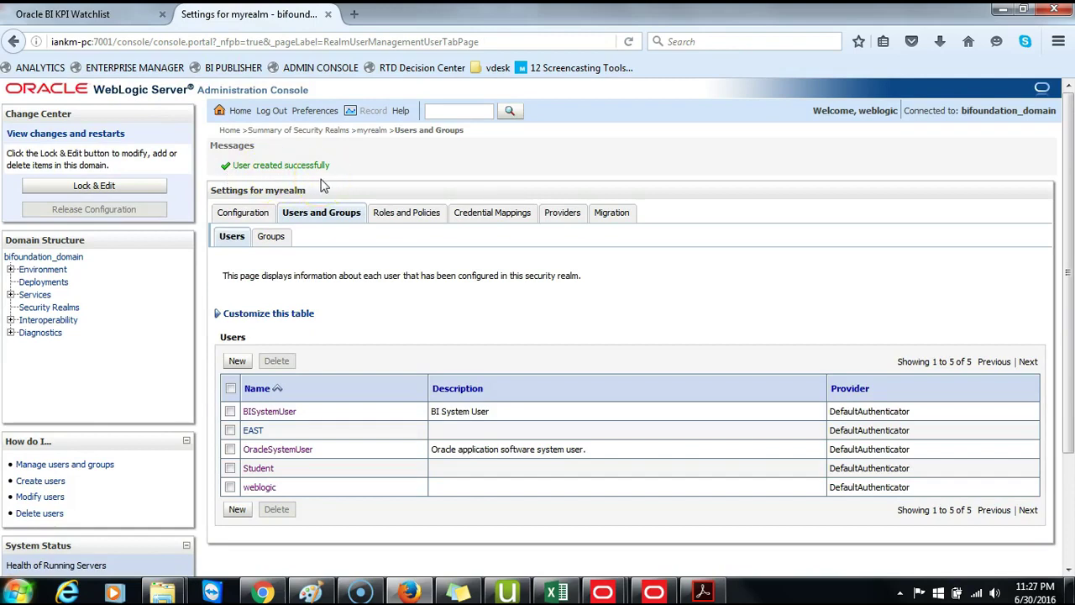
- From myrealm's Groups list, add a new group named EASTGROUP
{"action": "left_click", "coordinate": [270, 236]}
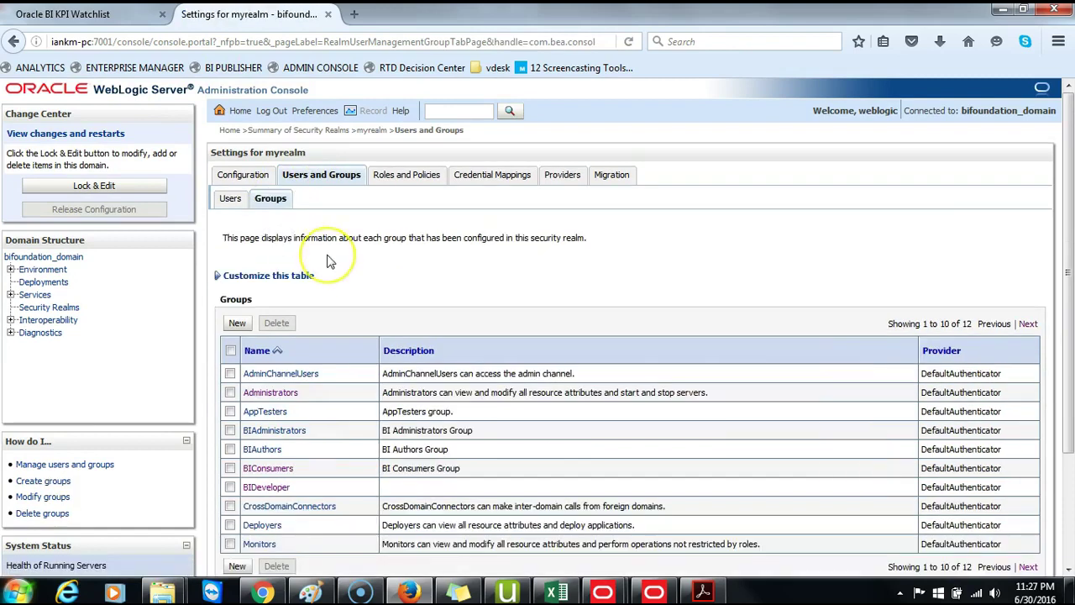
{"action": "scroll", "coordinate": [330, 261], "scroll_direction": "down", "scroll_amount": 2}
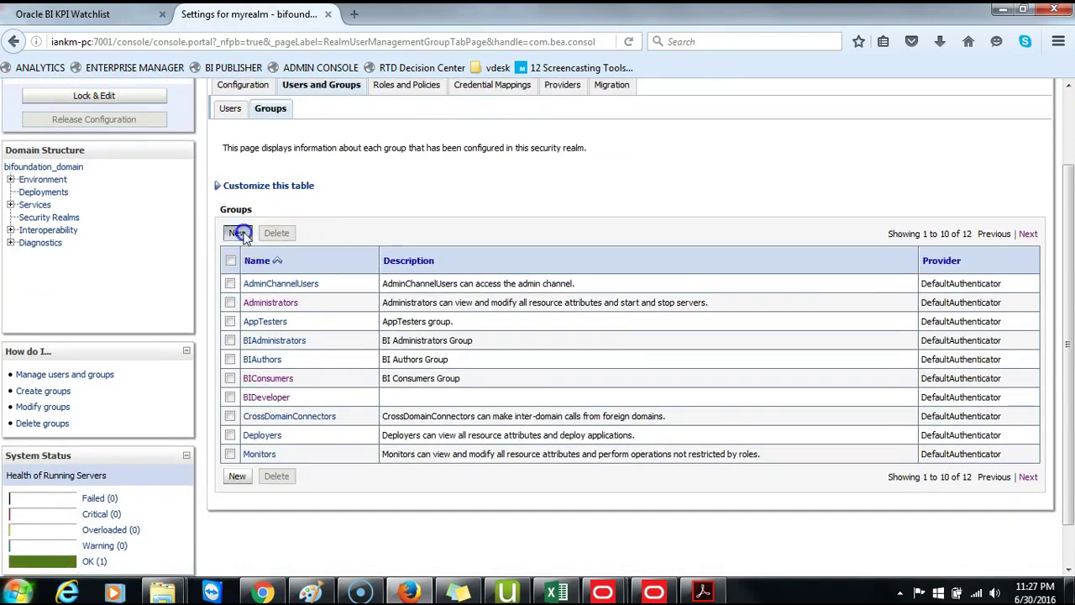
{"action": "left_click", "coordinate": [239, 233]}
{"action": "left_click", "coordinate": [383, 308]}
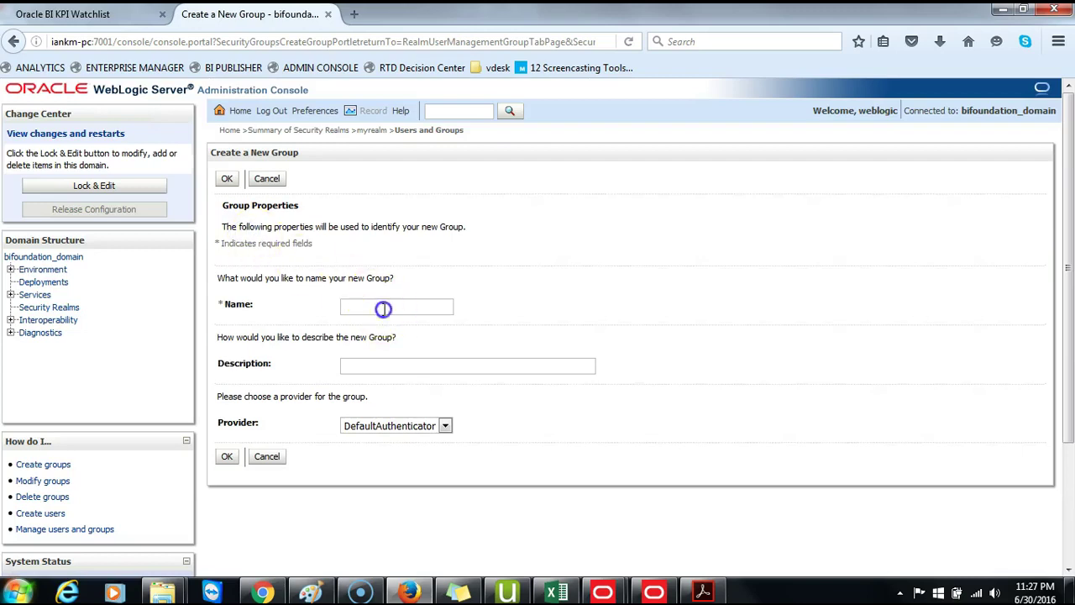
{"action": "type", "text": "EASTGROUP"}
{"action": "left_click", "coordinate": [227, 456]}
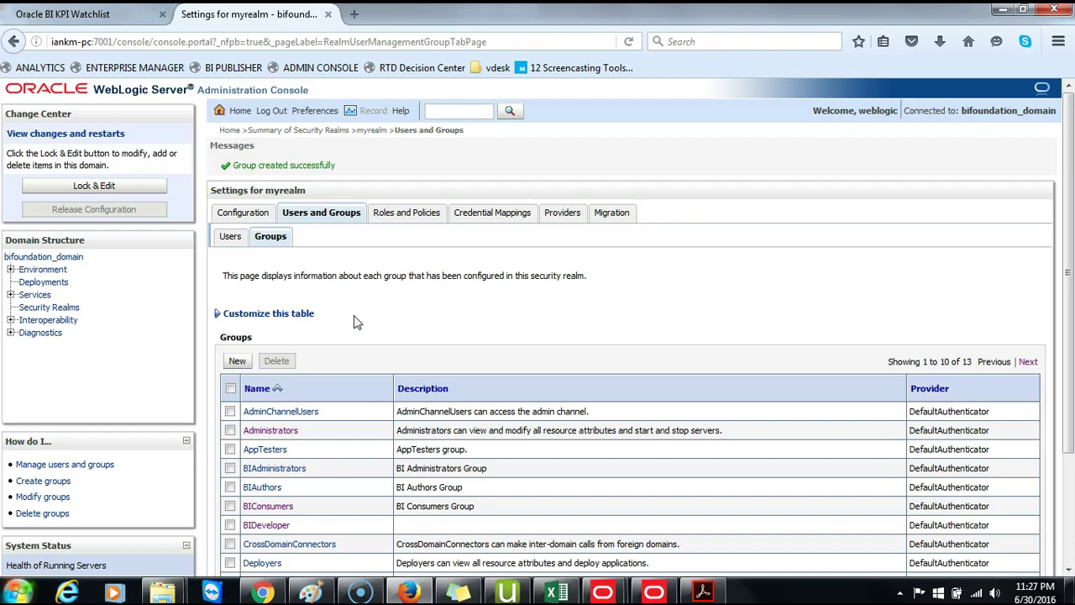
- From the Users list, add a user named SOUTH with its password
{"action": "left_click", "coordinate": [231, 236]}
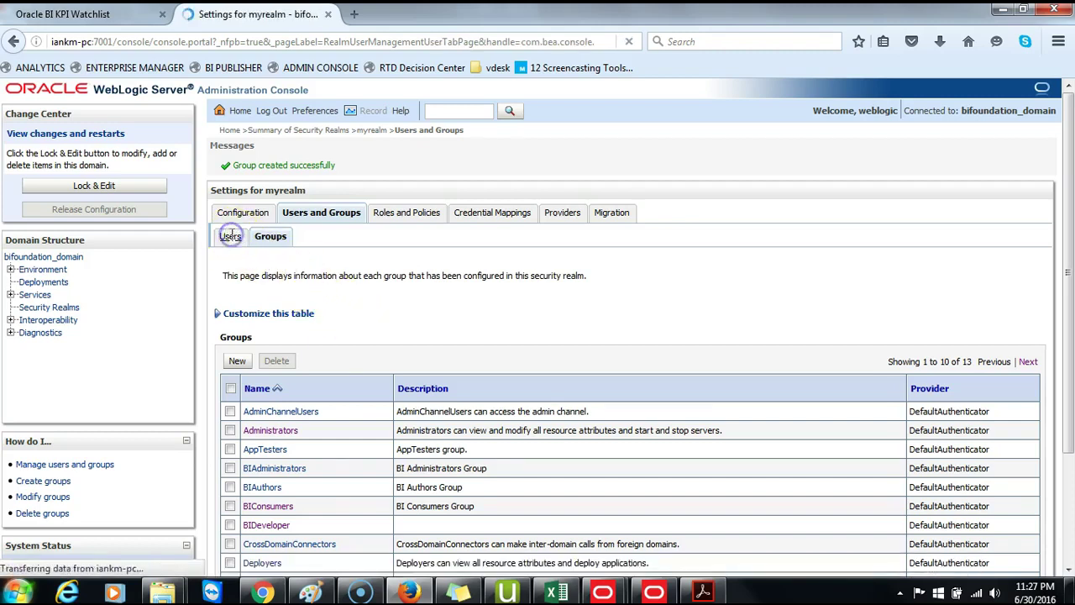
{"action": "left_click", "coordinate": [237, 322]}
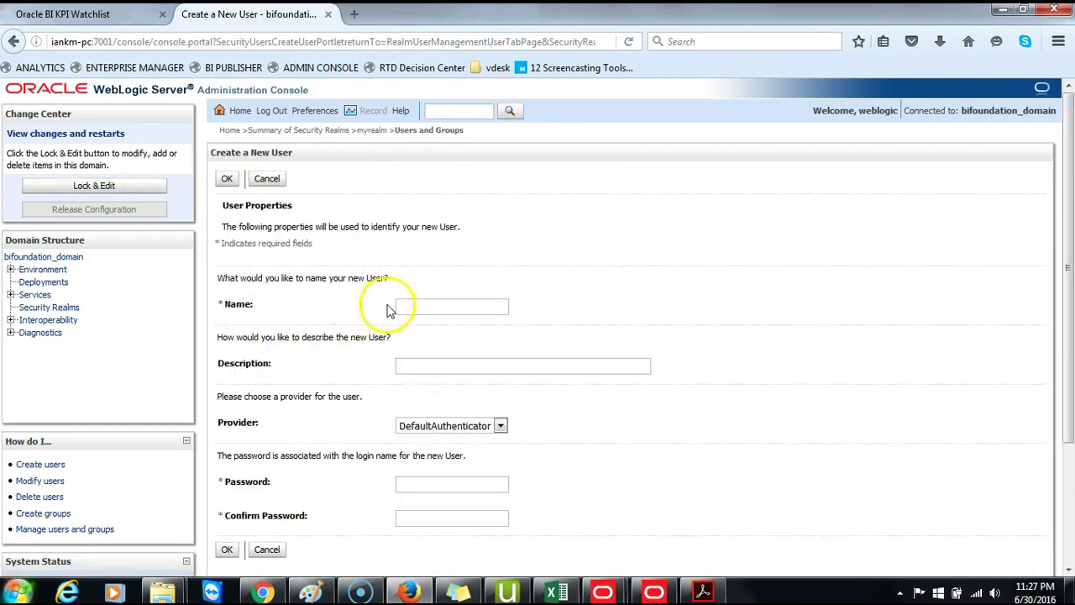
{"action": "left_click", "coordinate": [409, 305]}
{"action": "type", "text": "s"}
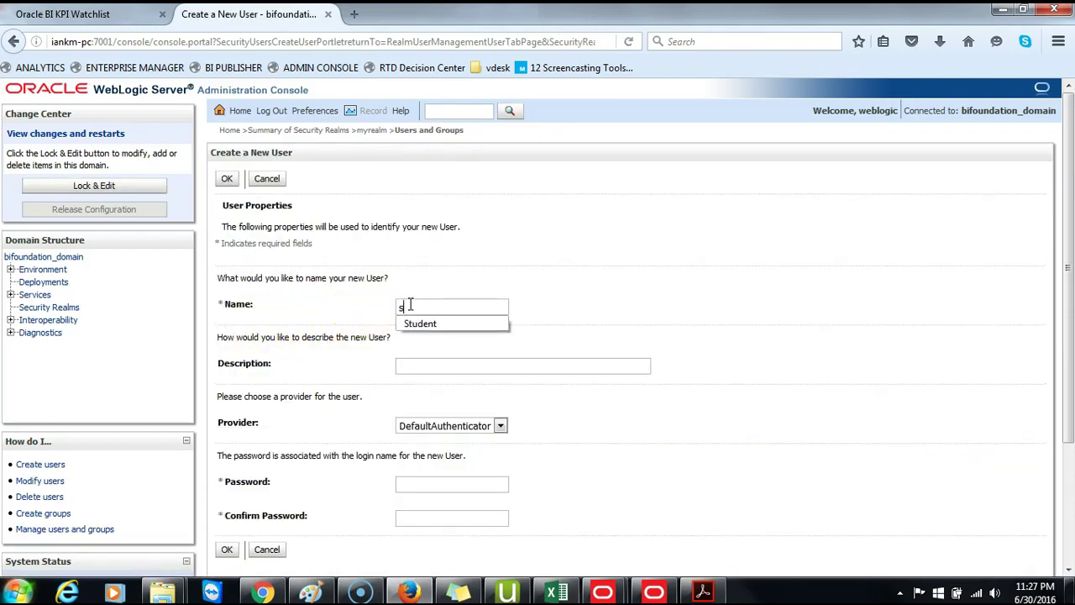
{"action": "key", "text": "BackSpace"}
{"action": "type", "text": "SOUTH"}
{"action": "scroll", "coordinate": [409, 305], "scroll_direction": "down", "scroll_amount": 3}
{"action": "left_click", "coordinate": [409, 332]}
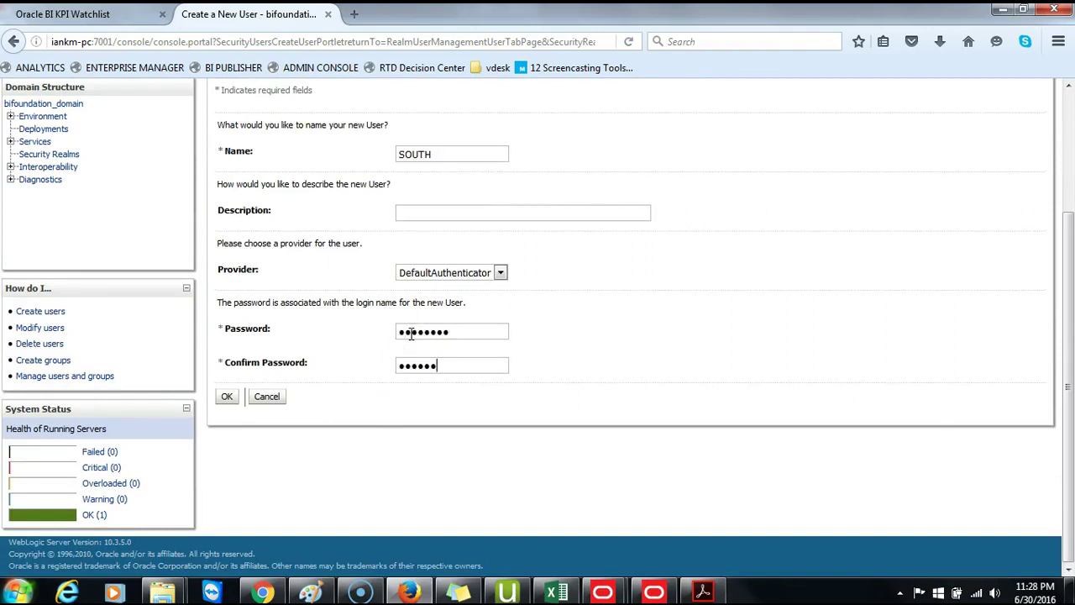
{"action": "left_click", "coordinate": [226, 395]}
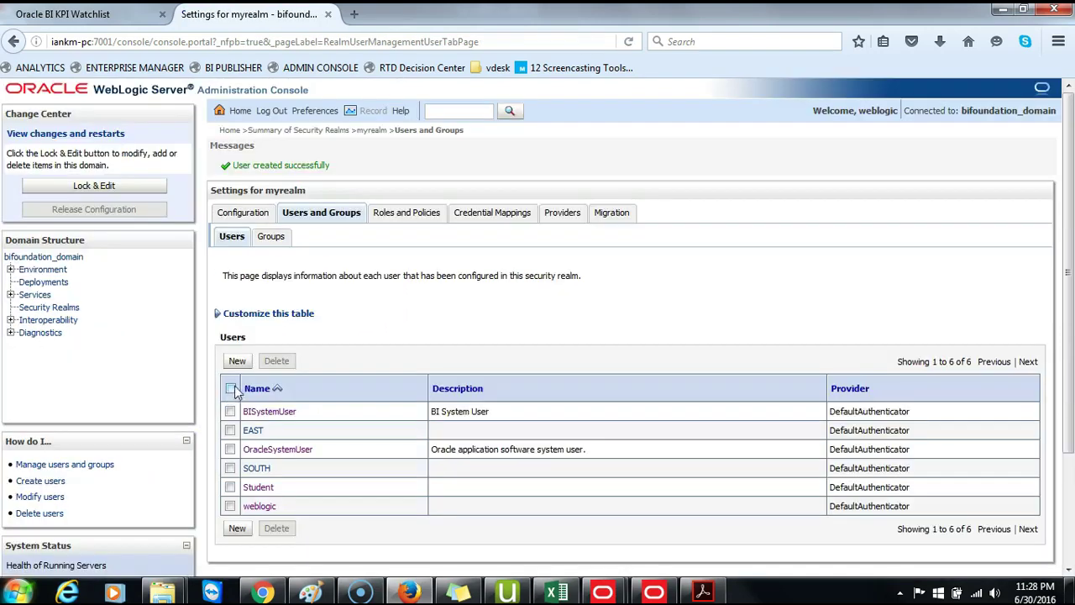
{"action": "left_click", "coordinate": [270, 240]}
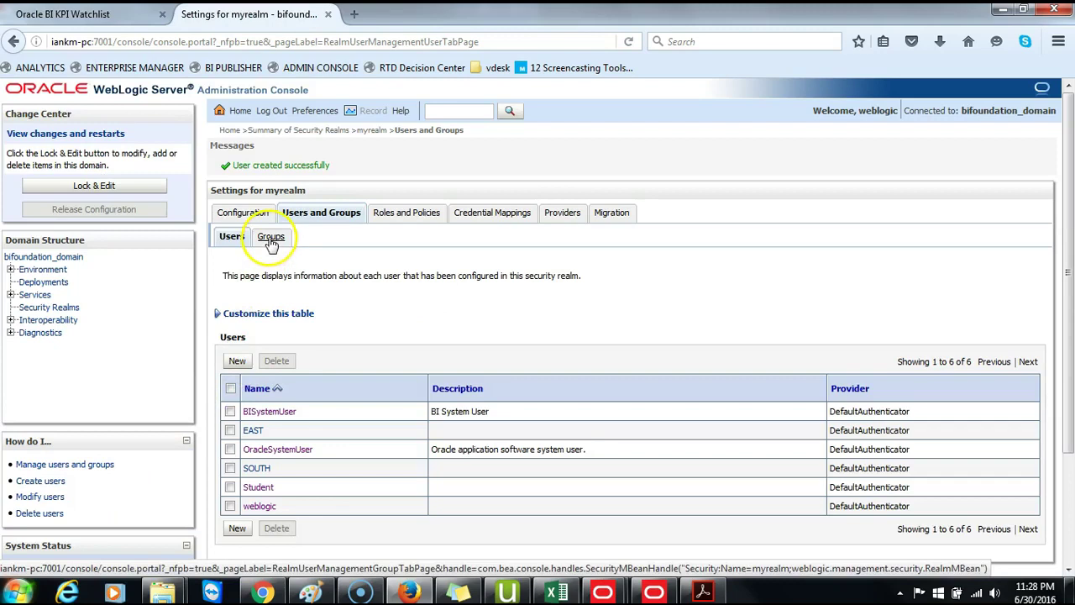
- Create a new group named SOUTHGROUP in myrealm's group list
{"action": "left_click", "coordinate": [270, 238]}
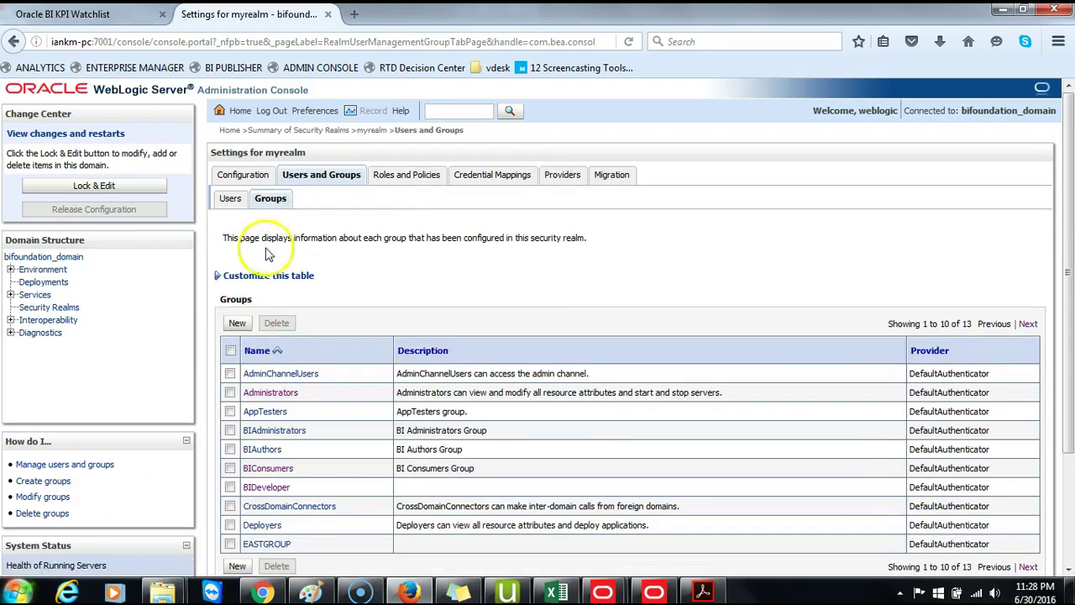
{"action": "left_click", "coordinate": [238, 325]}
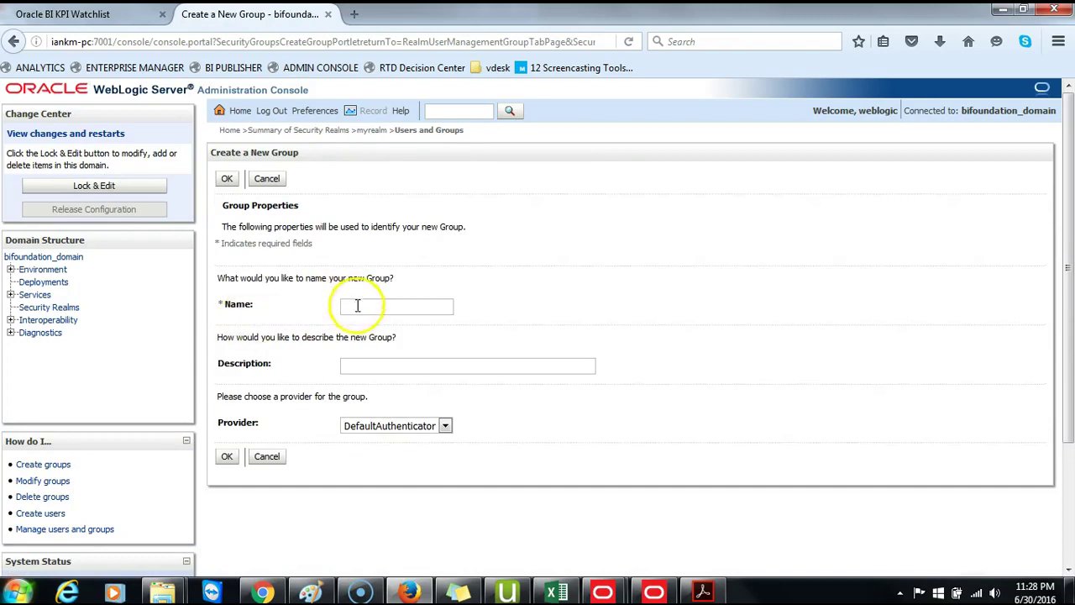
{"action": "left_click", "coordinate": [358, 306]}
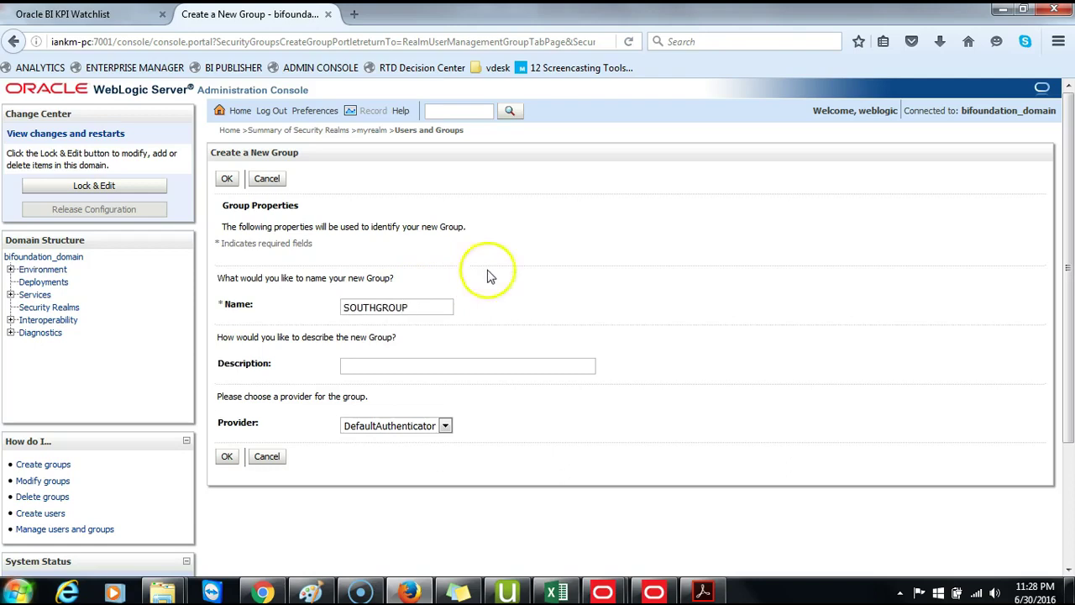
{"action": "left_click", "coordinate": [227, 456]}
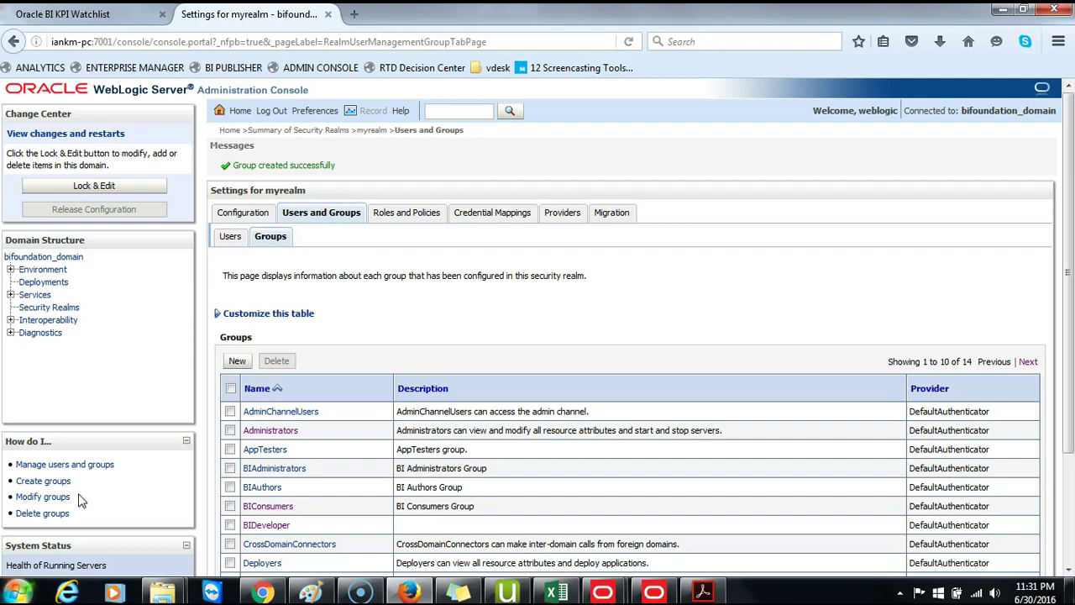
- Add BIAuthors as EASTGROUP's parent group and save the membership
{"action": "left_click", "coordinate": [270, 236]}
{"action": "scroll", "coordinate": [290, 278], "scroll_direction": "down", "scroll_amount": 3}
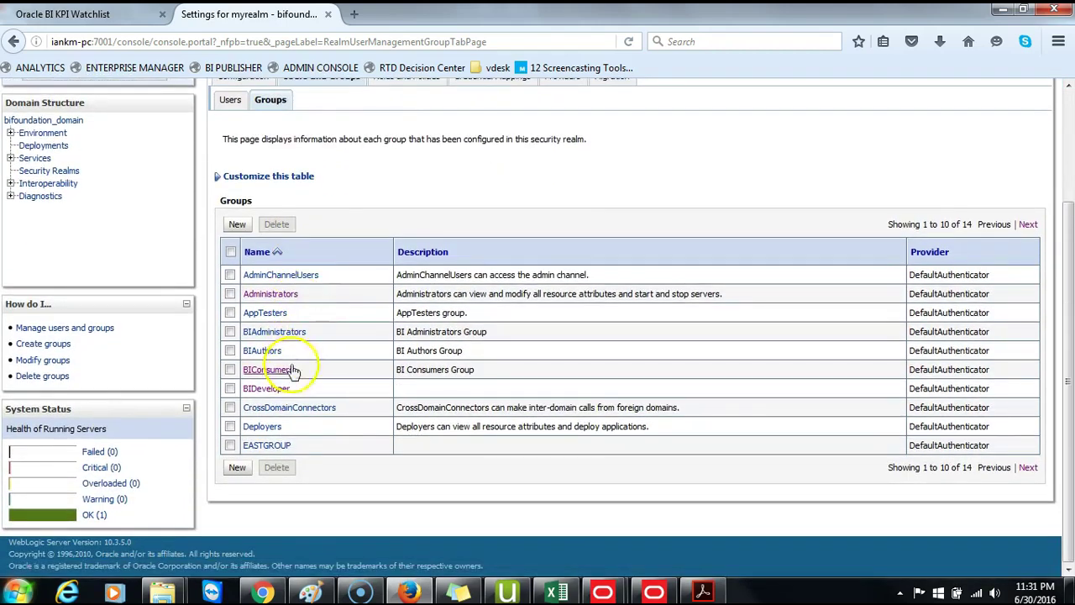
{"action": "left_click", "coordinate": [266, 447]}
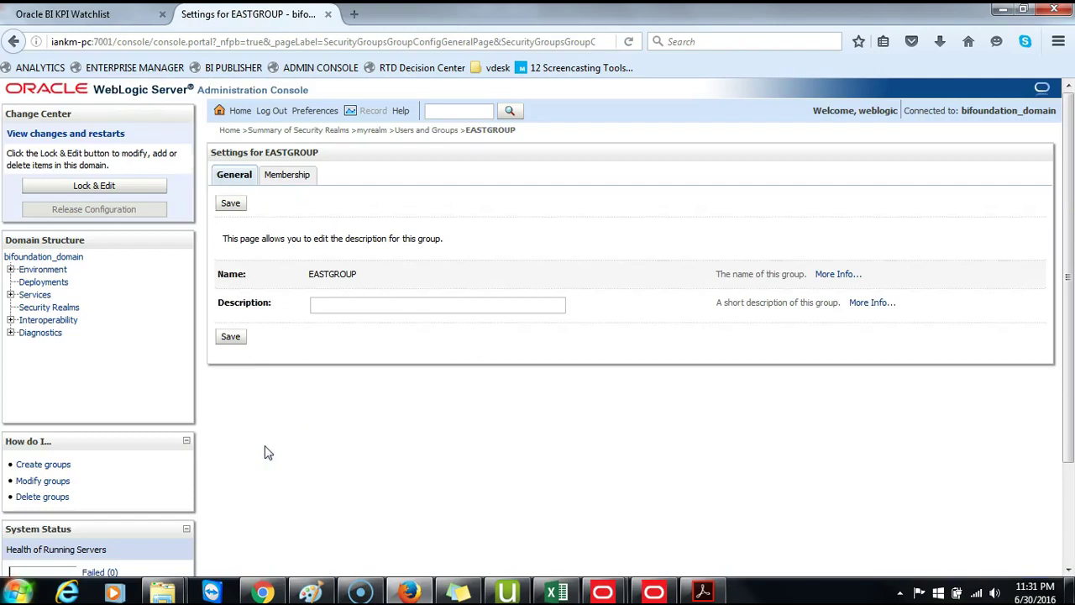
{"action": "left_click", "coordinate": [293, 174]}
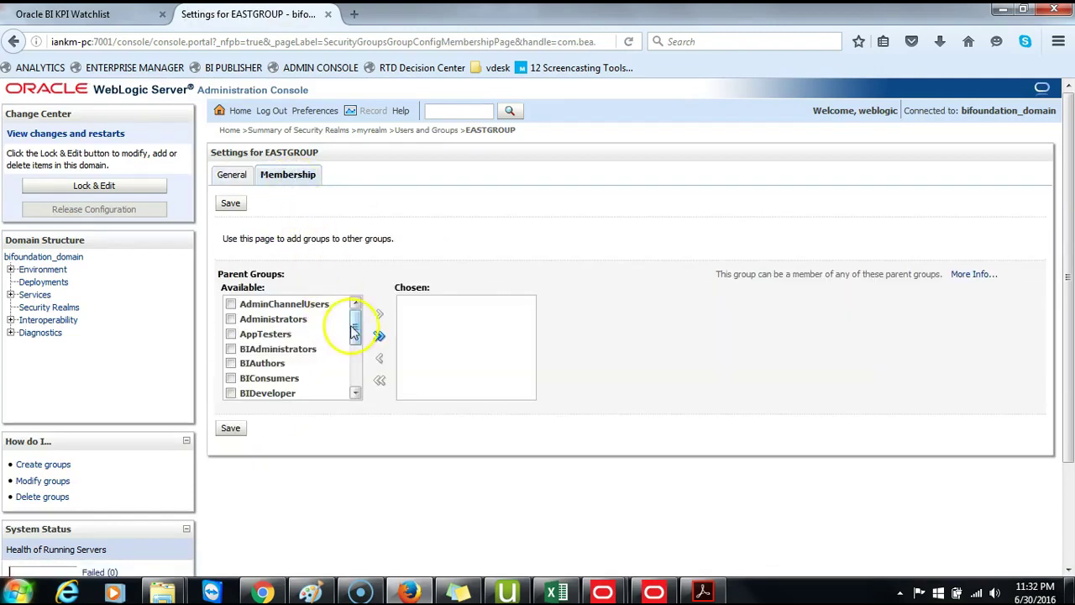
{"action": "left_click_drag", "start_coordinate": [355, 328], "coordinate": [354, 339]}
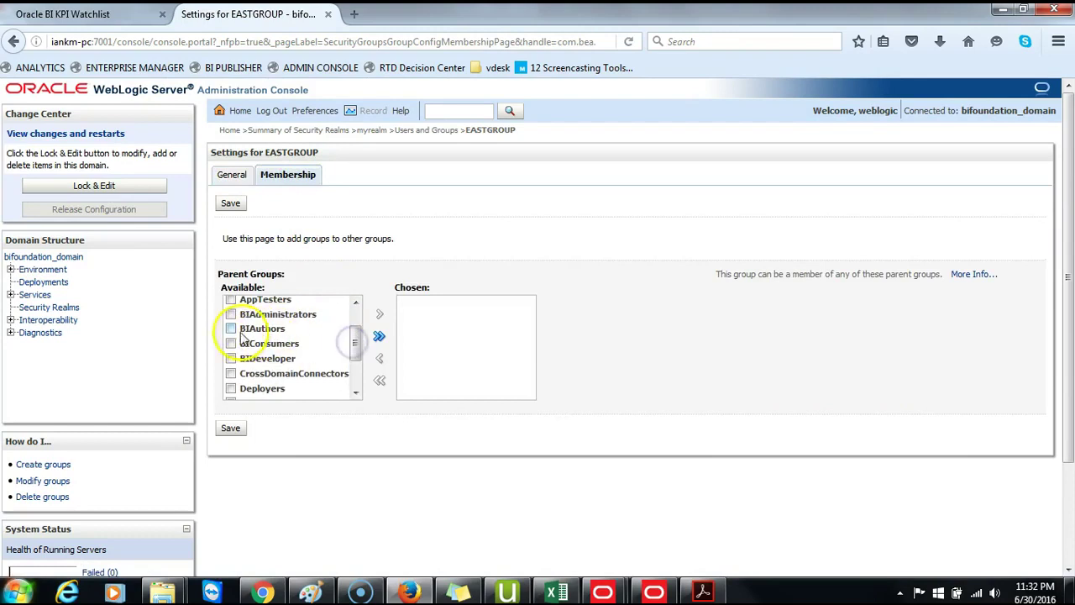
{"action": "left_click", "coordinate": [231, 328]}
{"action": "left_click", "coordinate": [380, 314]}
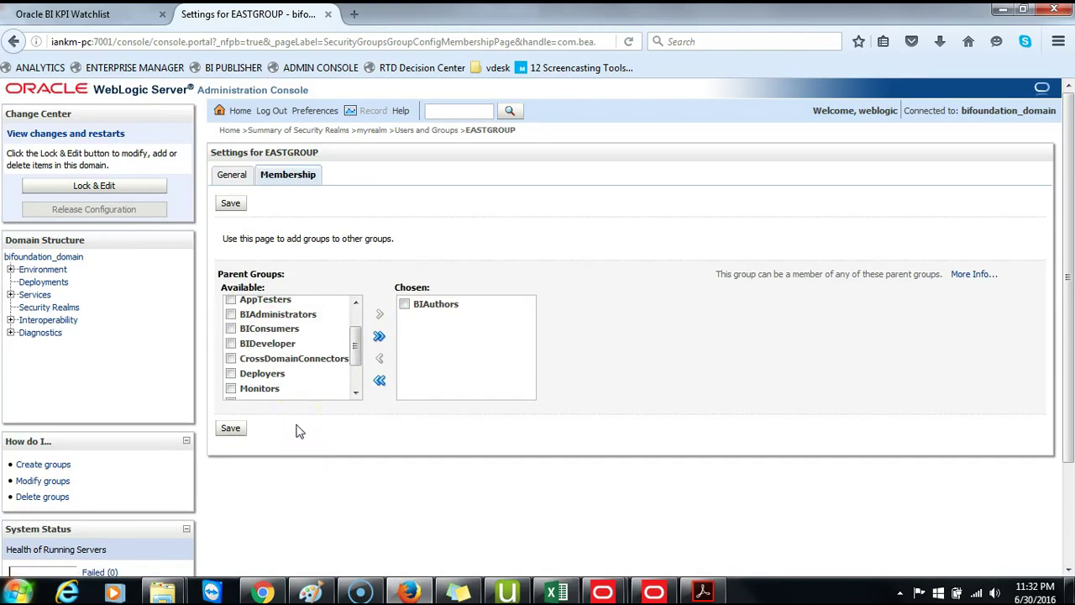
{"action": "left_click", "coordinate": [230, 429]}
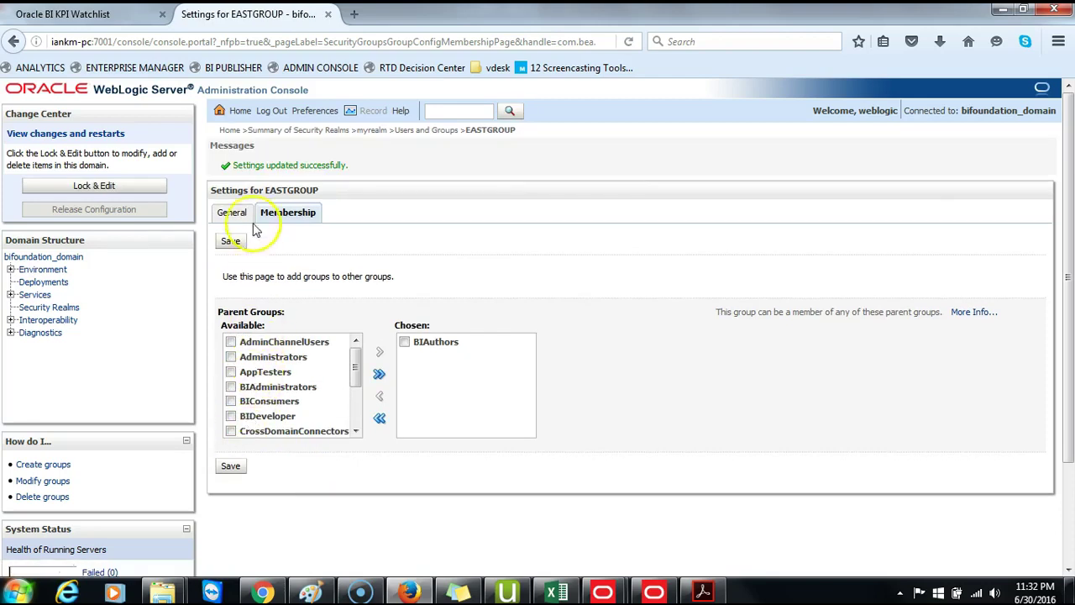
- Open SOUTHGROUP from the next page of groups, add BIAuthors as its parent group, and save
{"action": "left_click", "coordinate": [419, 133]}
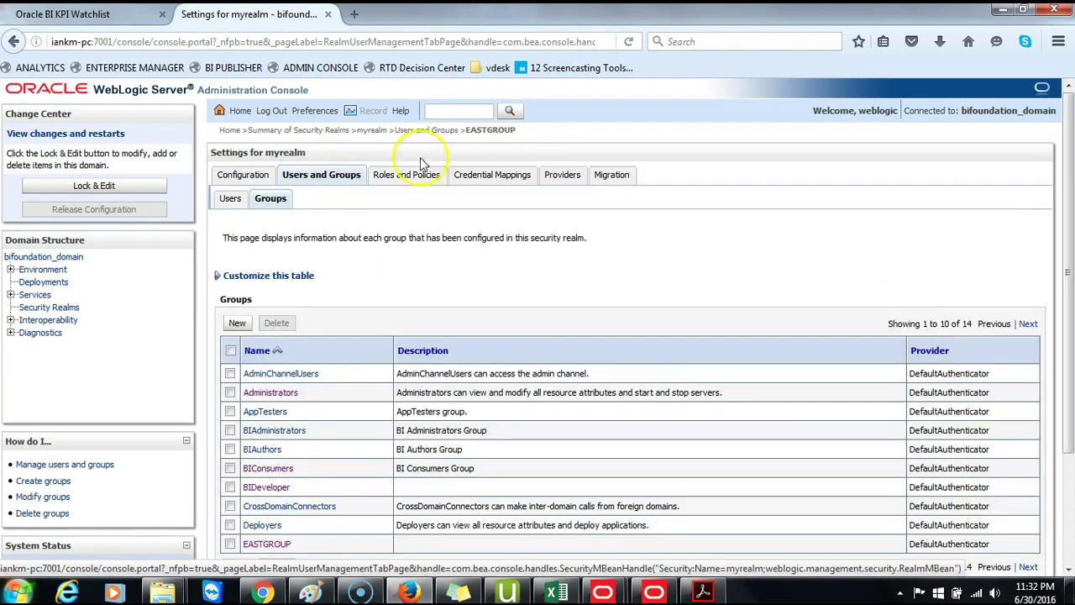
{"action": "scroll", "coordinate": [283, 381], "scroll_direction": "down", "scroll_amount": 2}
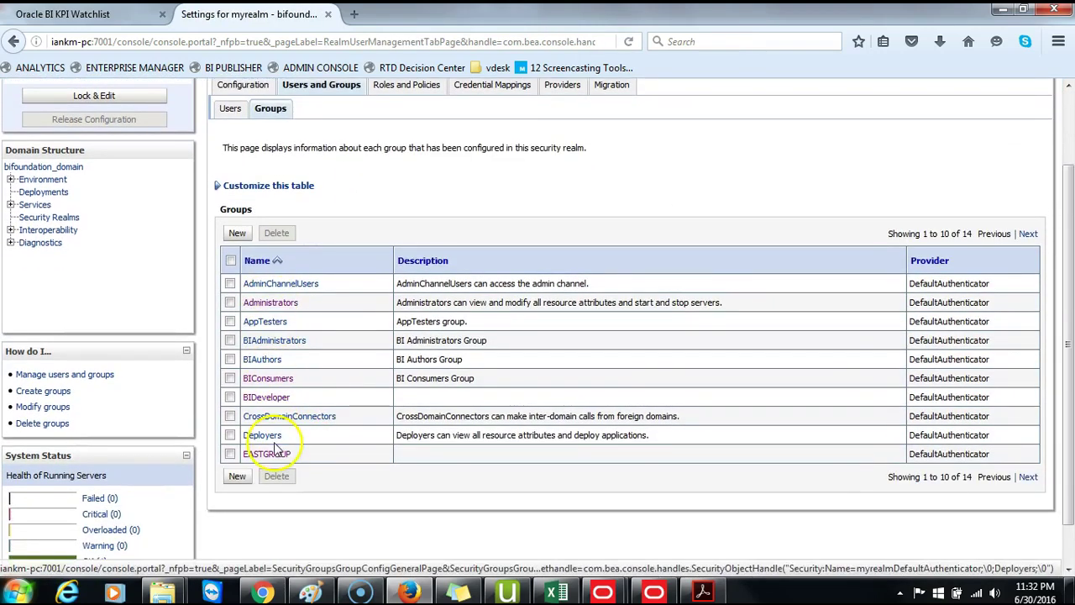
{"action": "left_click", "coordinate": [1029, 234]}
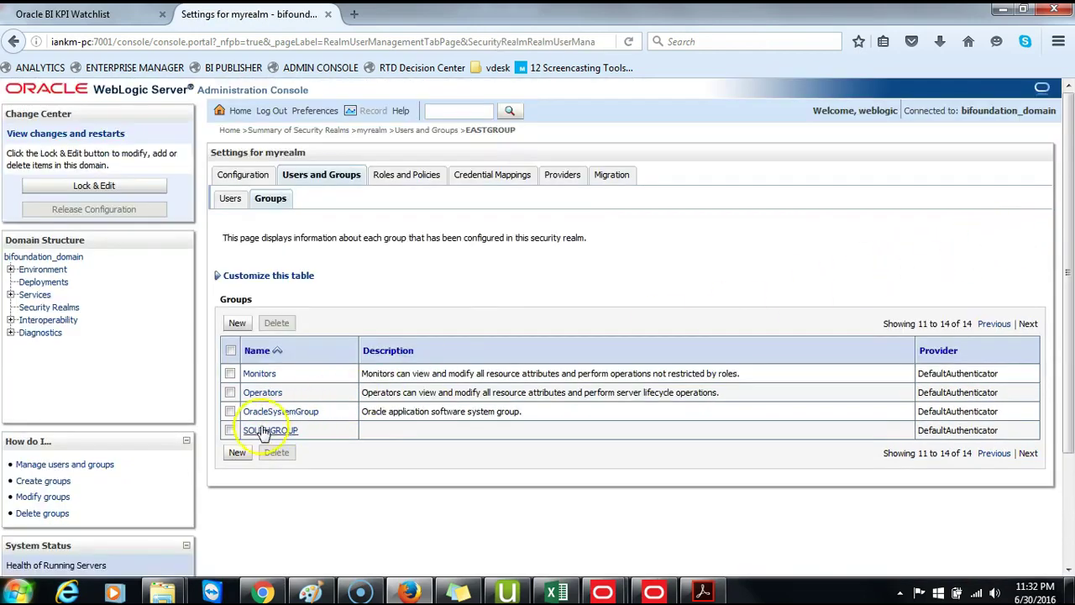
{"action": "left_click", "coordinate": [263, 431]}
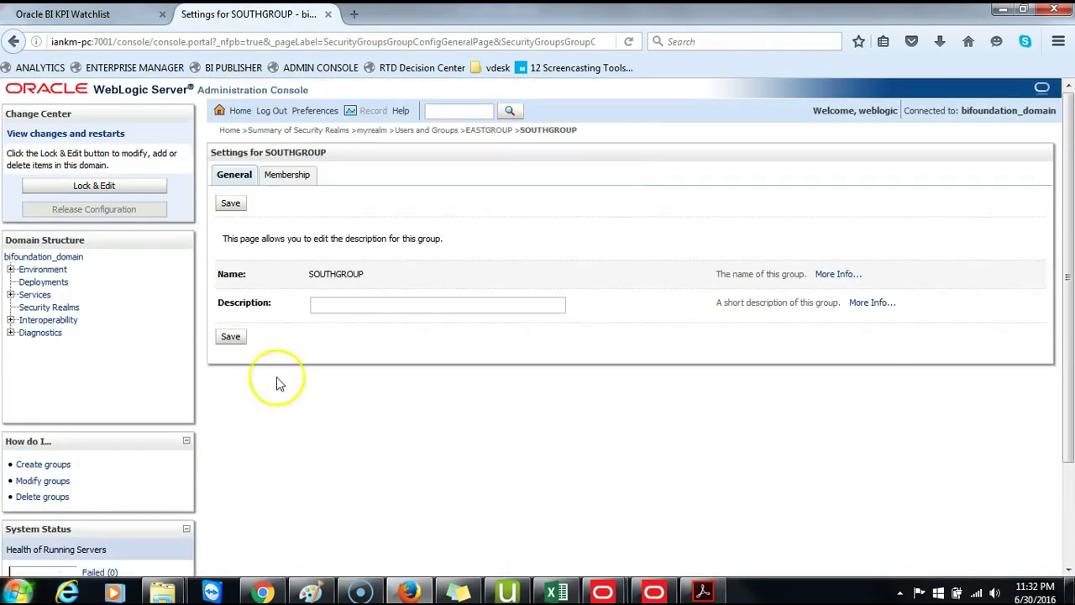
{"action": "left_click", "coordinate": [294, 176]}
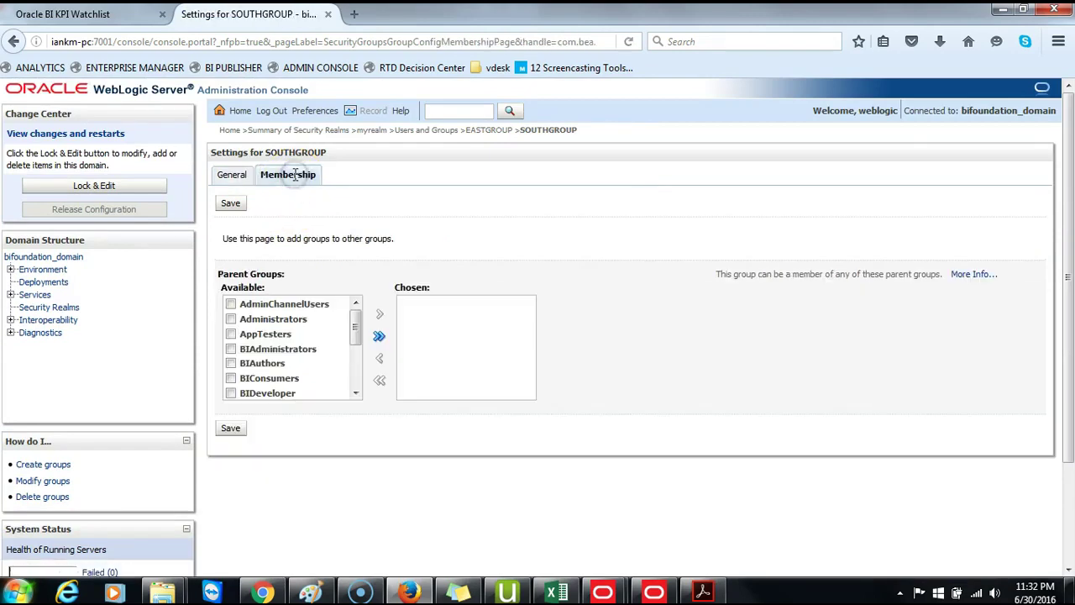
{"action": "left_click", "coordinate": [230, 364]}
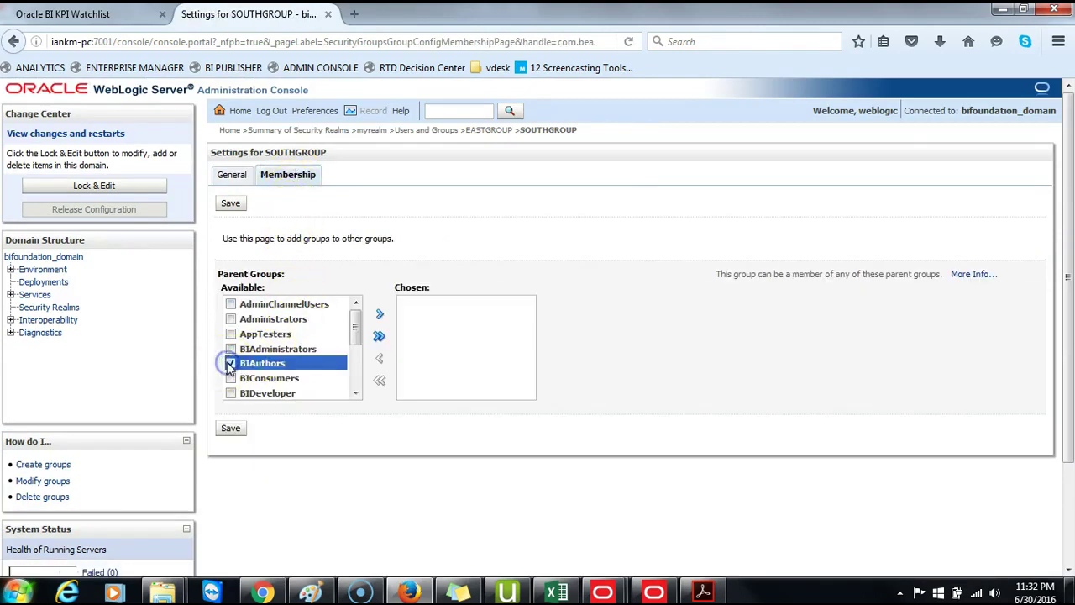
{"action": "left_click", "coordinate": [378, 316]}
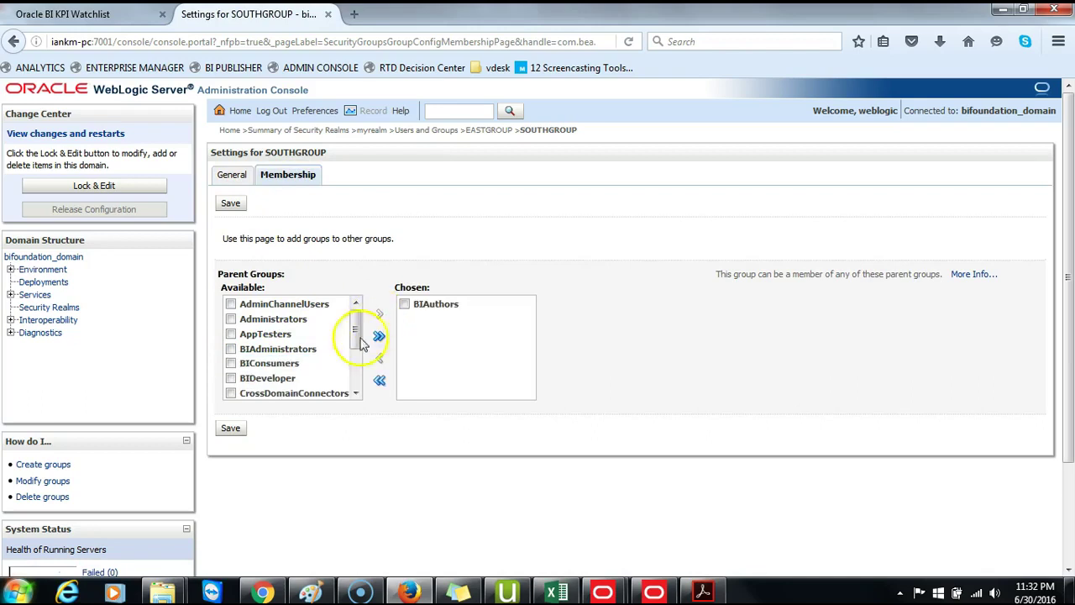
{"action": "left_click", "coordinate": [231, 427]}
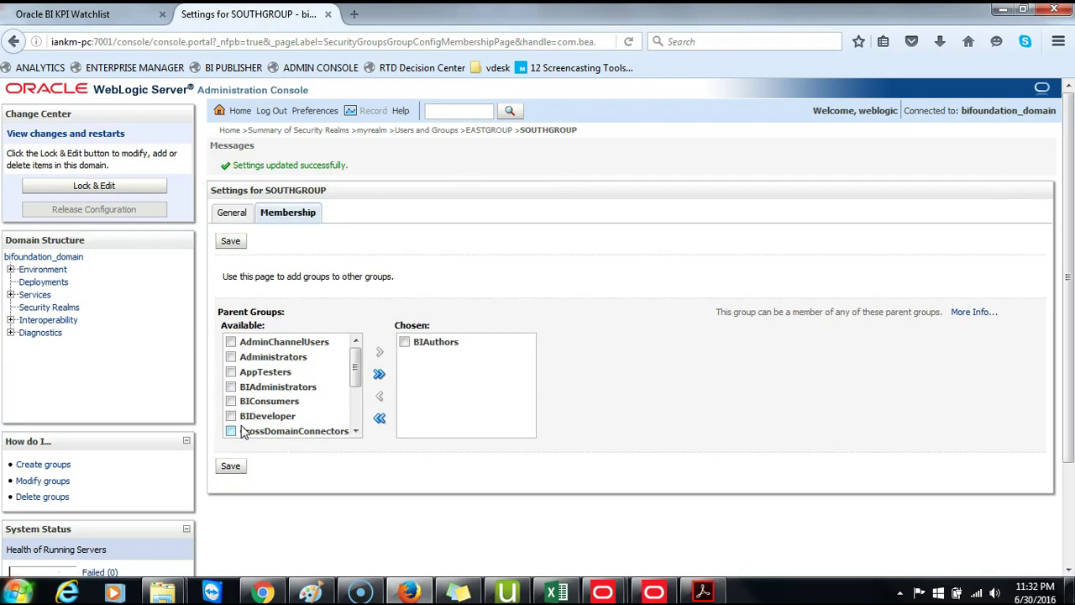
- Add user EAST to EASTGROUP from the Users list and save the membership
{"action": "left_click", "coordinate": [434, 131]}
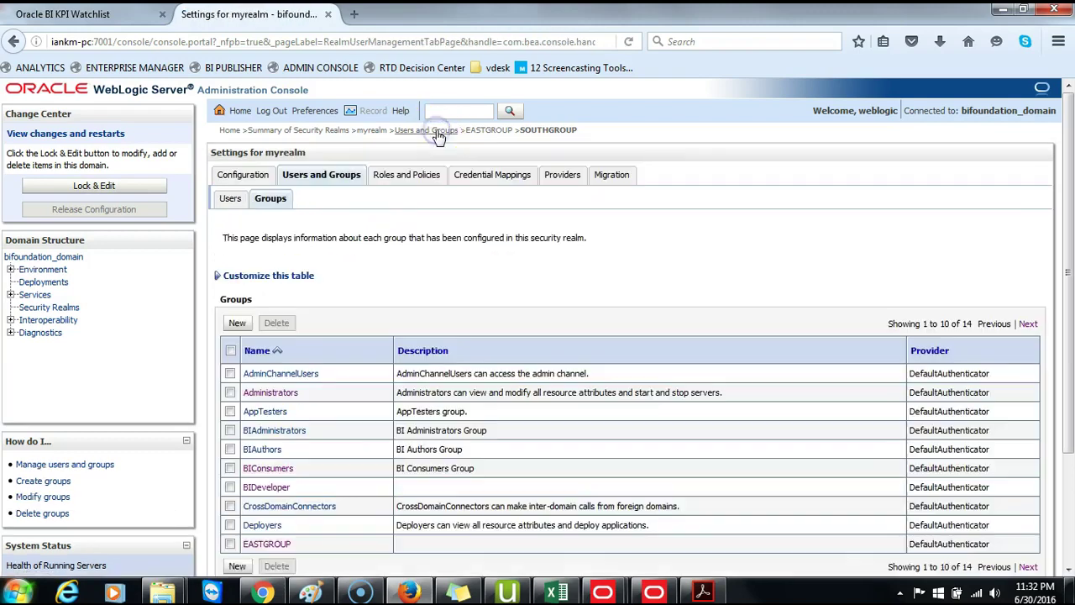
{"action": "scroll", "coordinate": [403, 218], "scroll_direction": "down", "scroll_amount": 2}
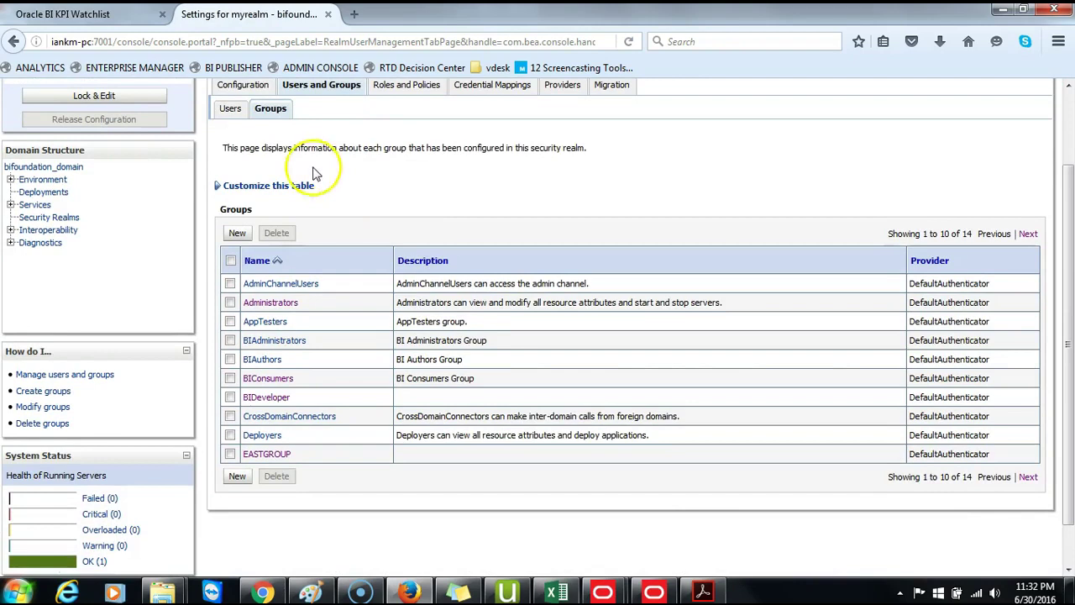
{"action": "scroll", "coordinate": [310, 171], "scroll_direction": "up", "scroll_amount": 2}
{"action": "left_click", "coordinate": [232, 199]}
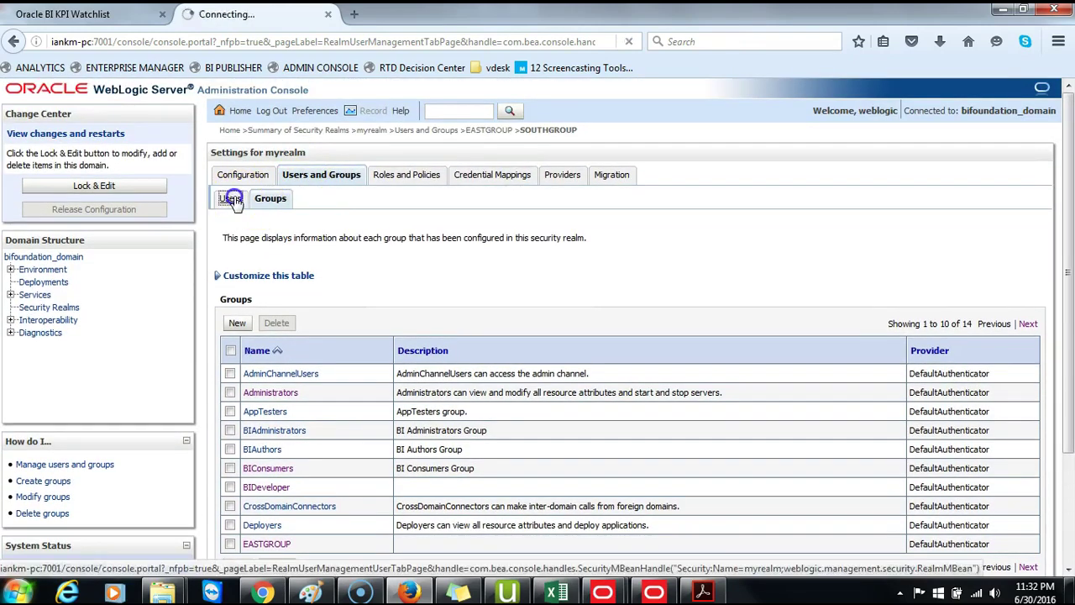
{"action": "scroll", "coordinate": [323, 277], "scroll_direction": "down", "scroll_amount": 2}
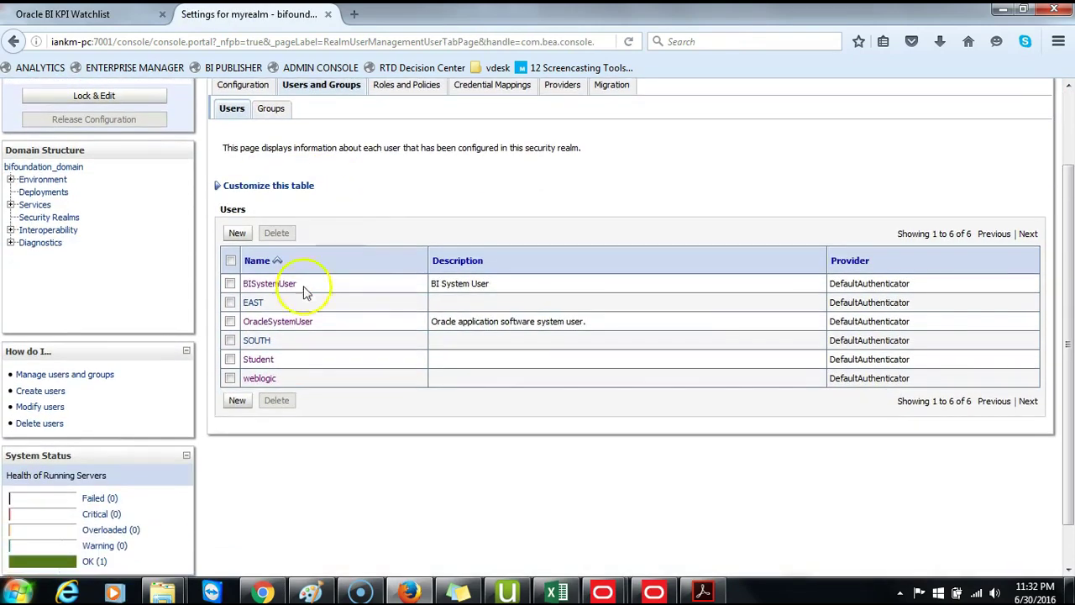
{"action": "left_click", "coordinate": [255, 304]}
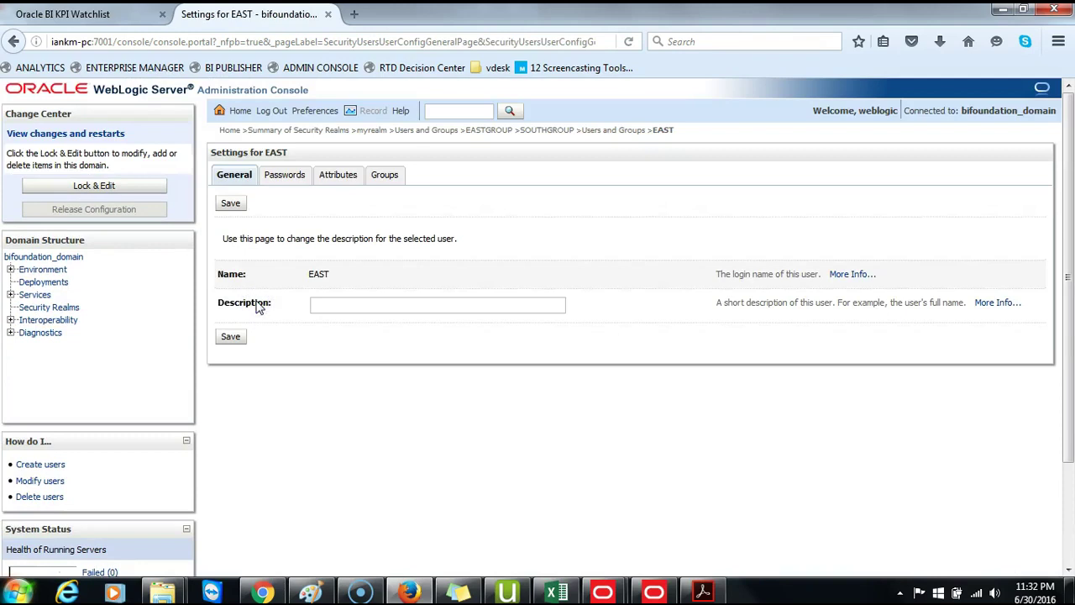
{"action": "left_click", "coordinate": [383, 178]}
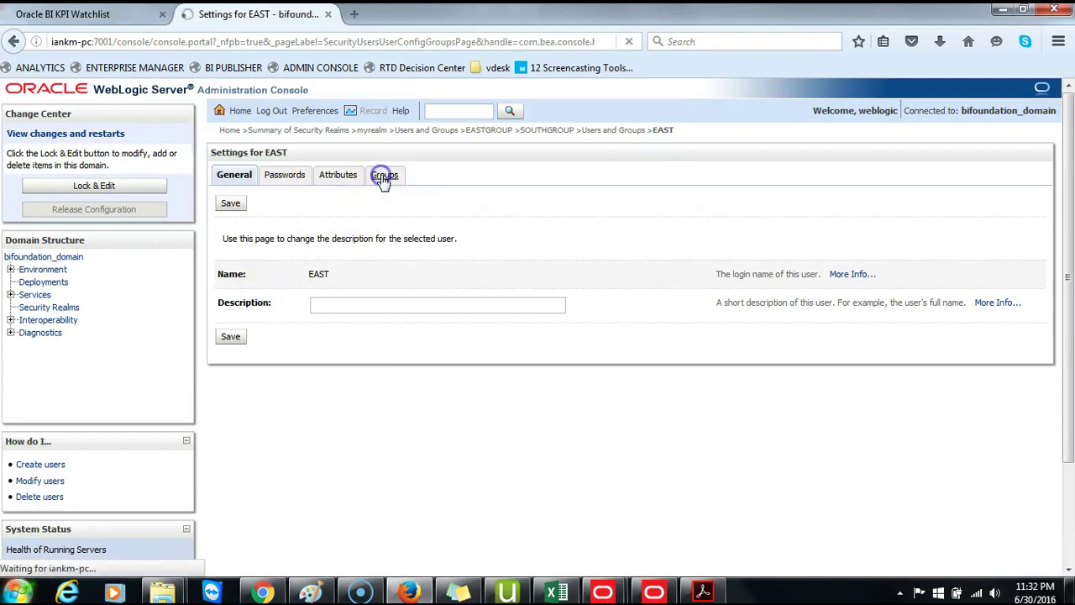
{"action": "left_click_drag", "start_coordinate": [355, 326], "coordinate": [355, 357]}
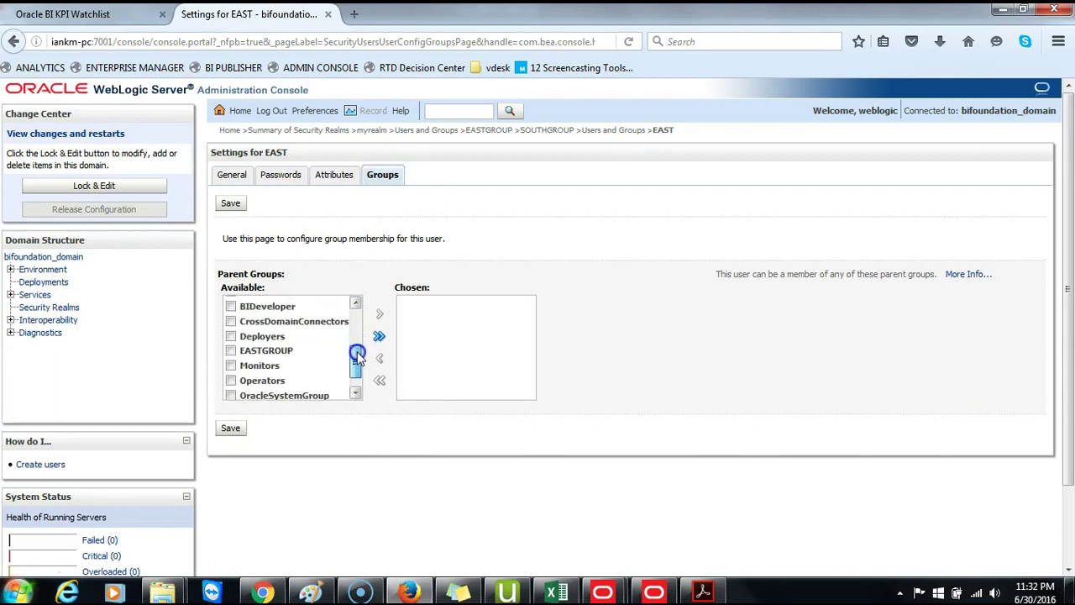
{"action": "left_click", "coordinate": [236, 352]}
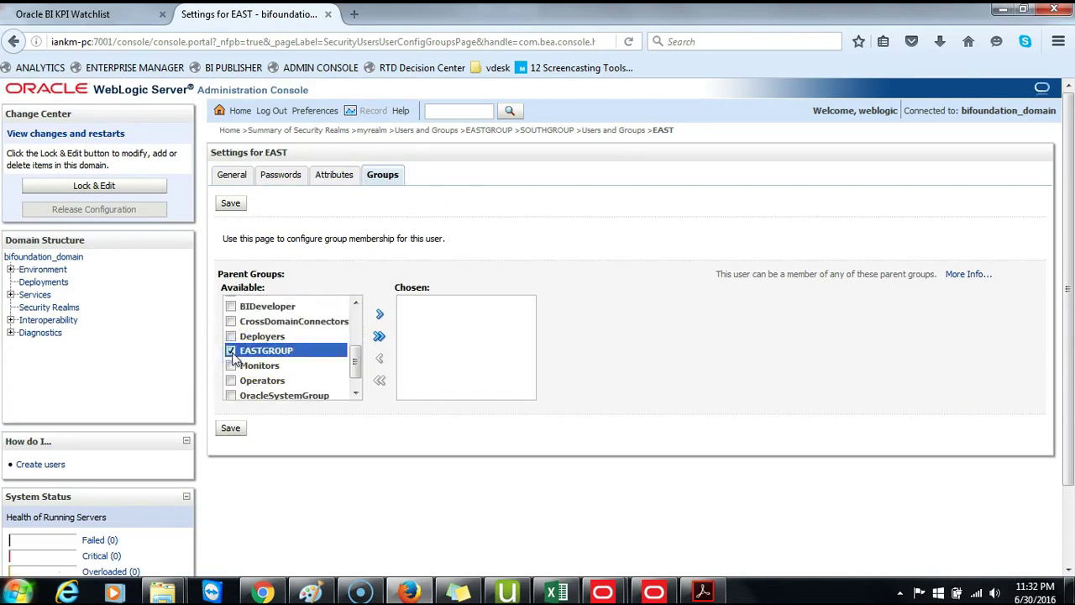
{"action": "left_click", "coordinate": [380, 314]}
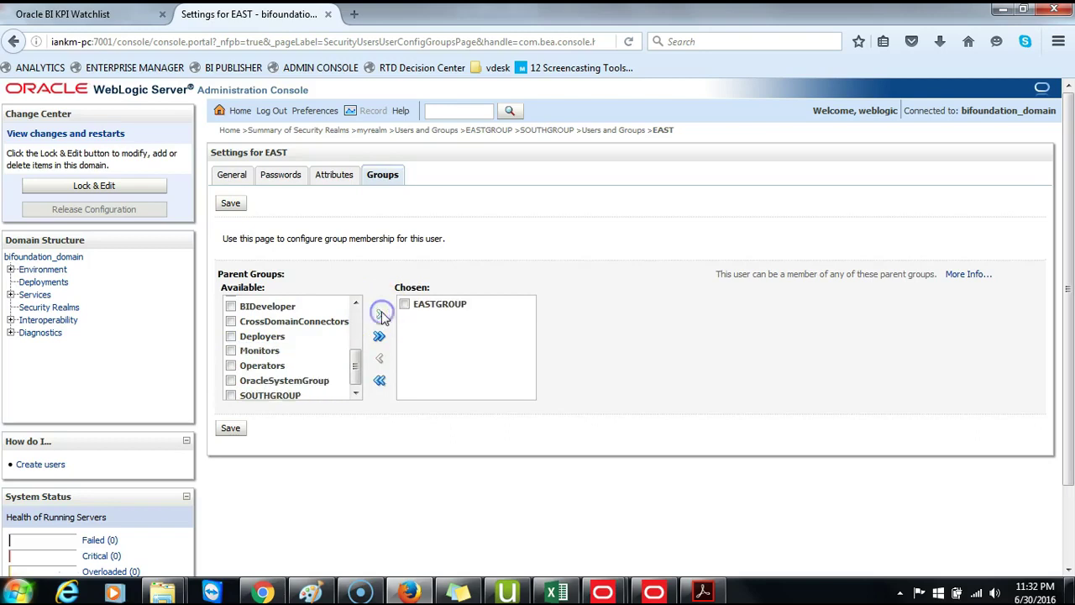
{"action": "left_click", "coordinate": [231, 428]}
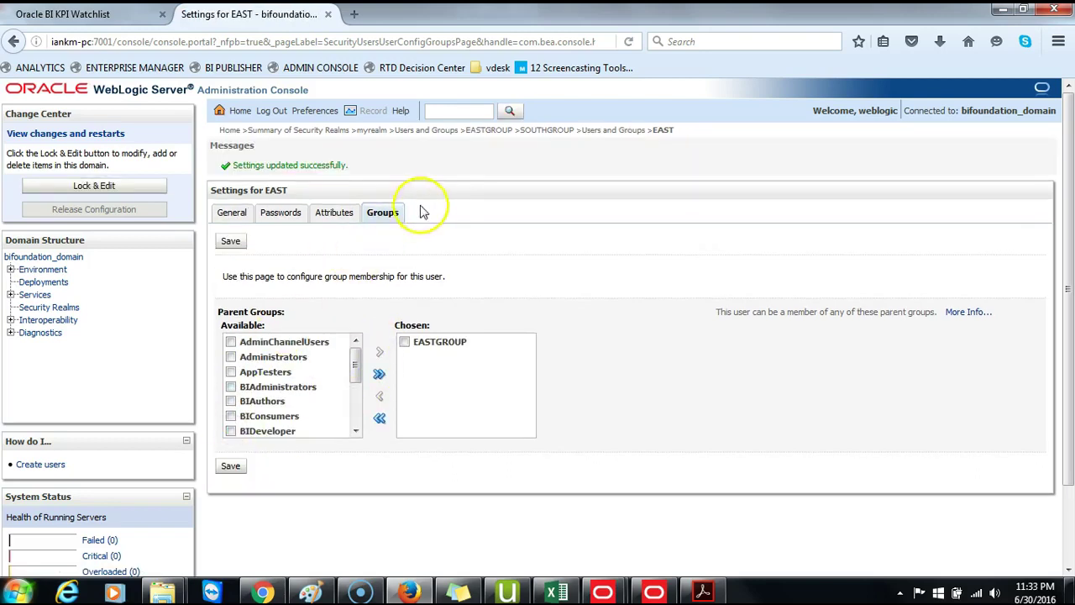
- Add user SOUTH to SOUTHGROUP and save the membership
{"action": "left_click", "coordinate": [432, 131]}
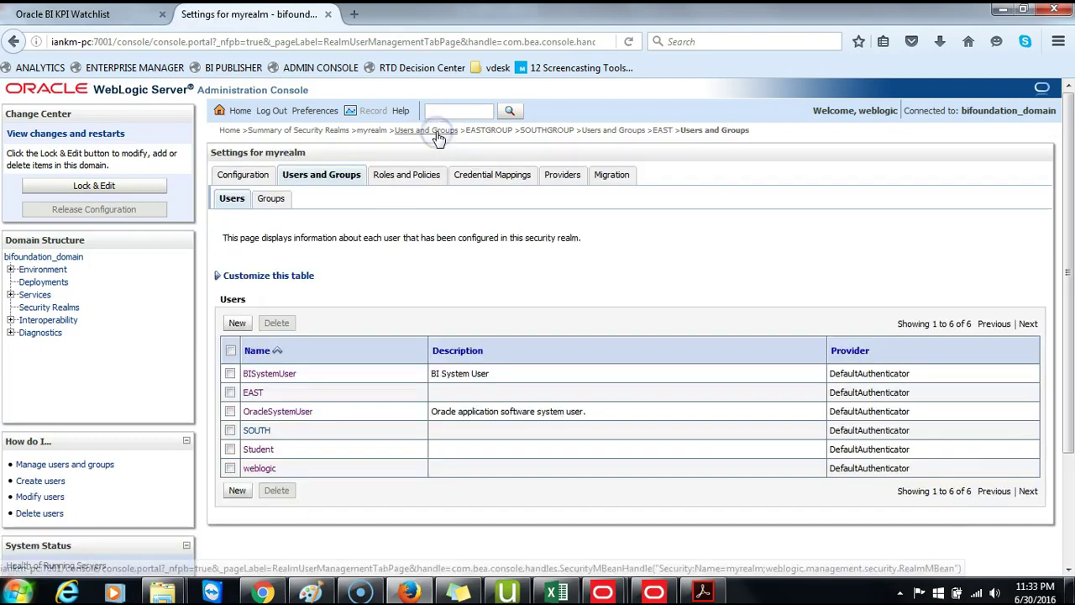
{"action": "left_click", "coordinate": [255, 436]}
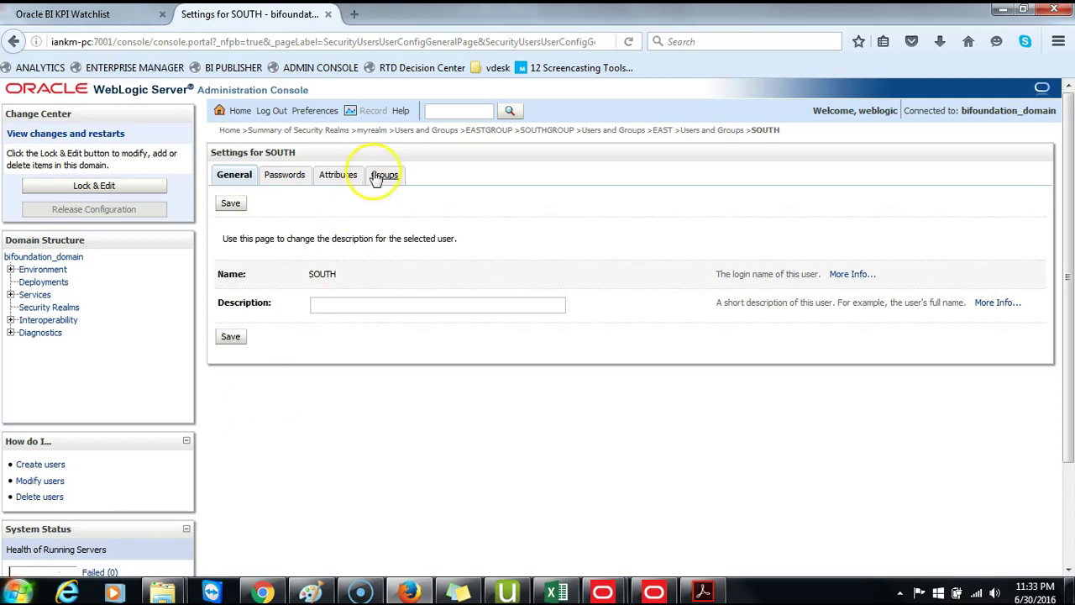
{"action": "left_click", "coordinate": [383, 176]}
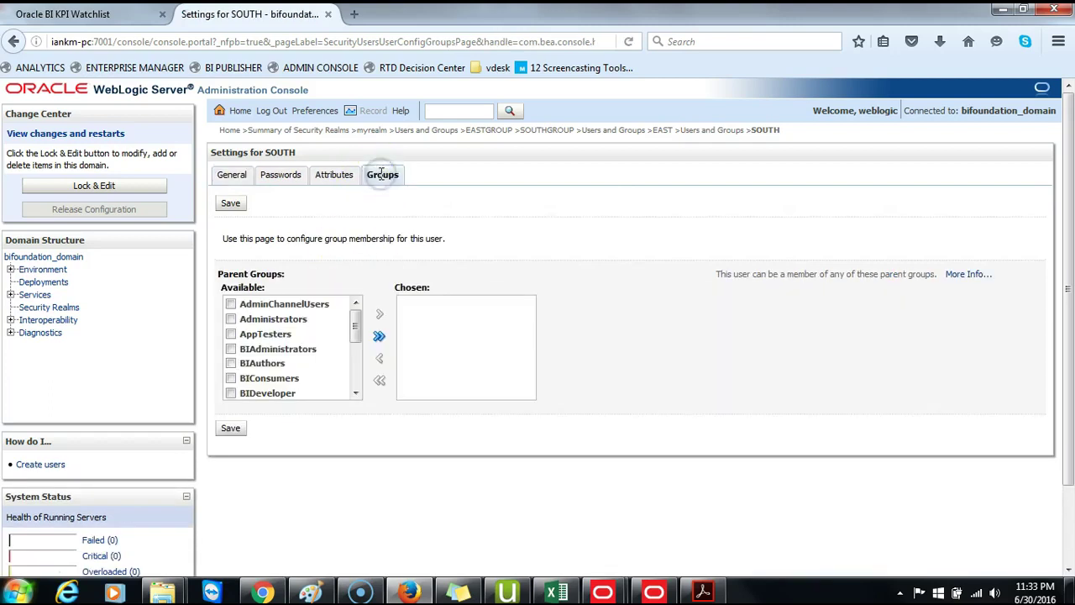
{"action": "left_click_drag", "start_coordinate": [359, 326], "coordinate": [358, 374]}
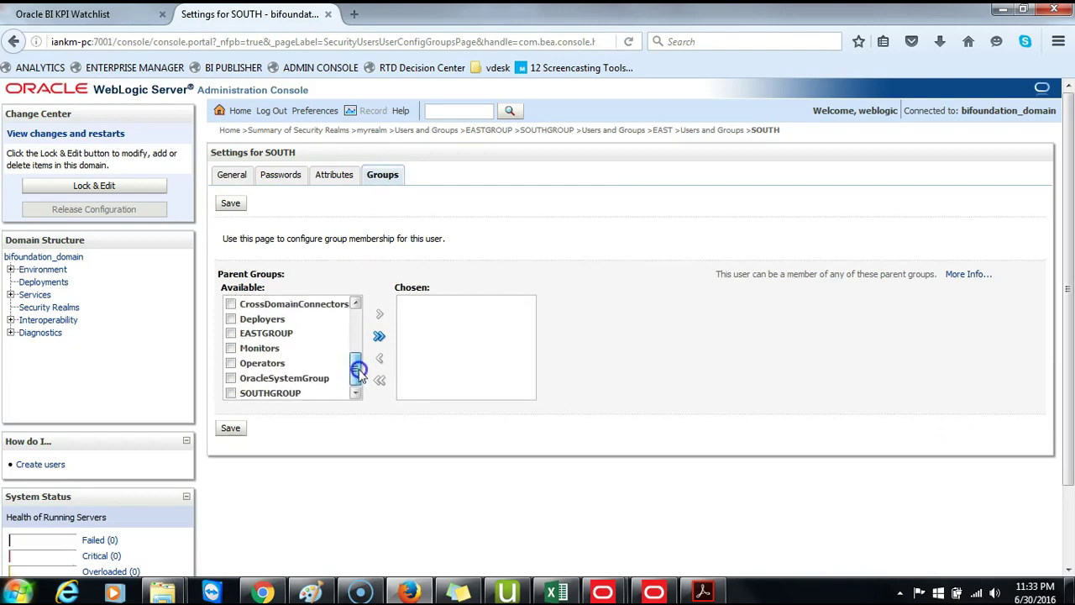
{"action": "left_click", "coordinate": [231, 393]}
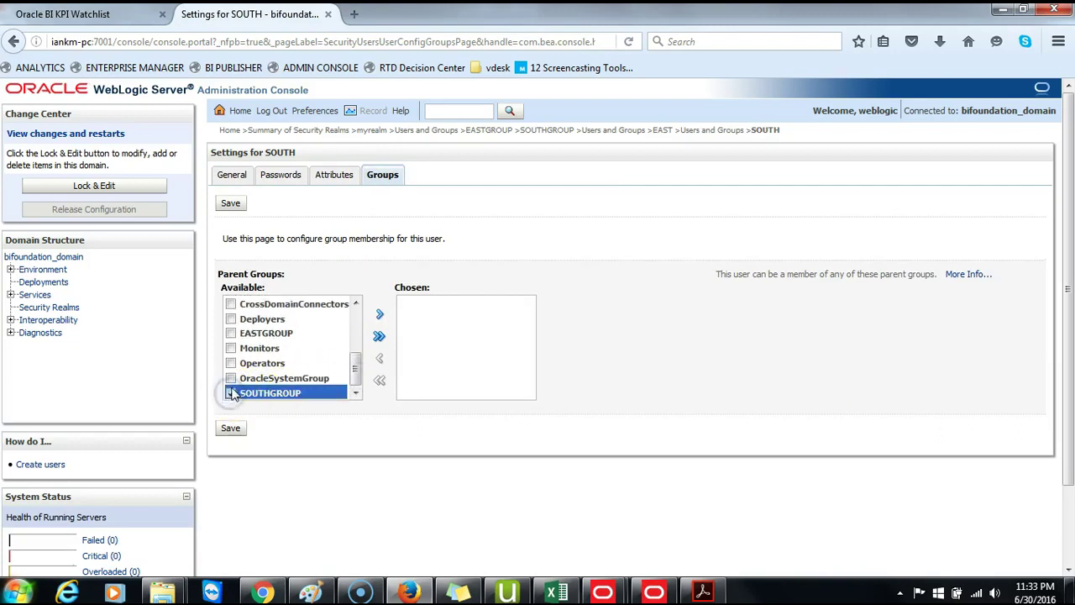
{"action": "left_click", "coordinate": [379, 314]}
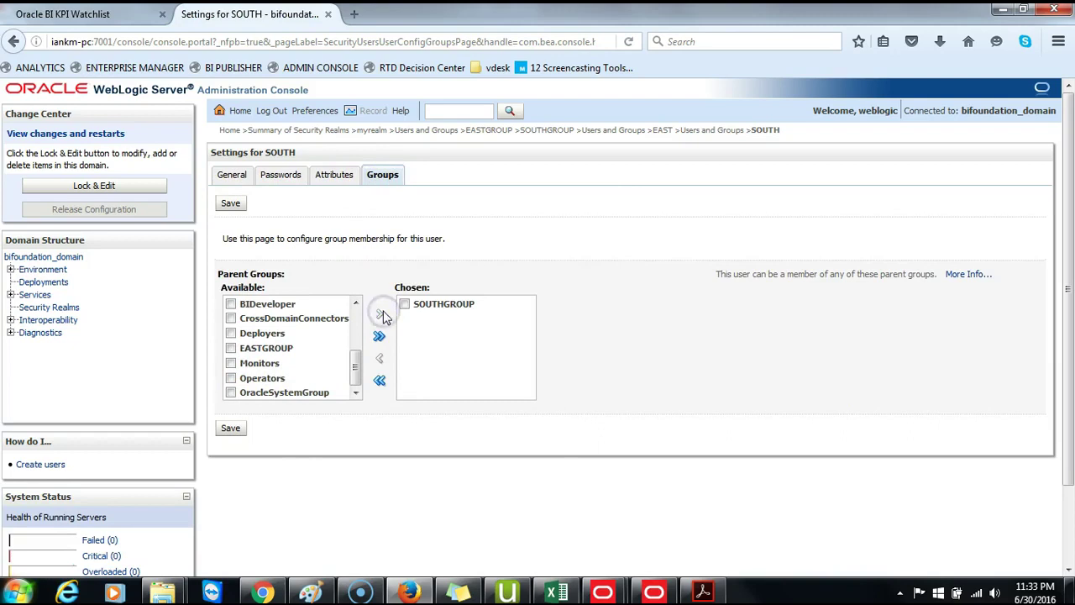
{"action": "left_click", "coordinate": [231, 428]}
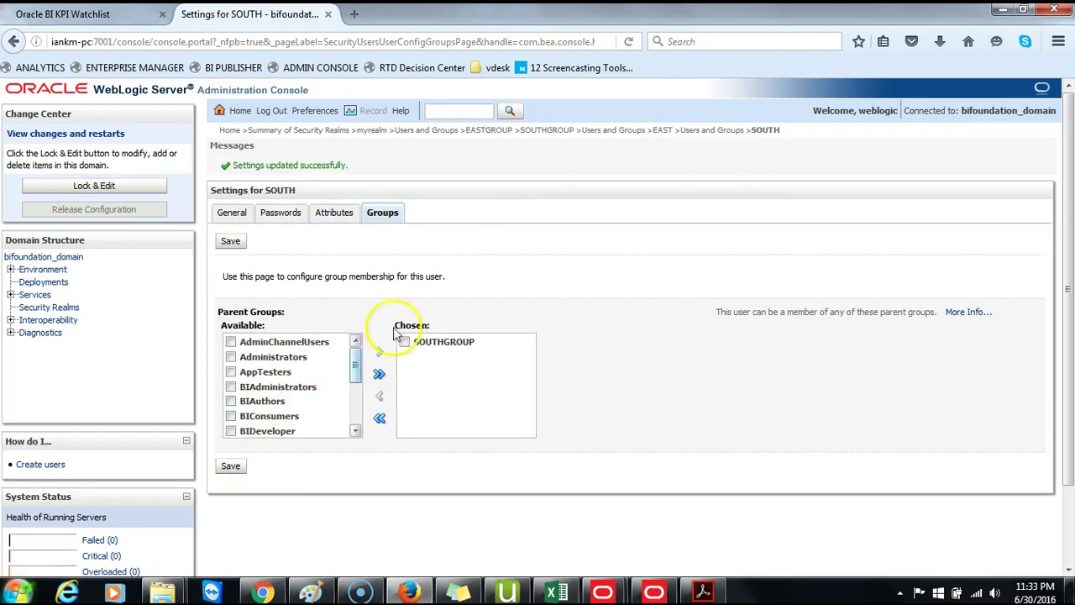
- Go back to myrealm's Users and Groups page
{"action": "left_click", "coordinate": [430, 132]}
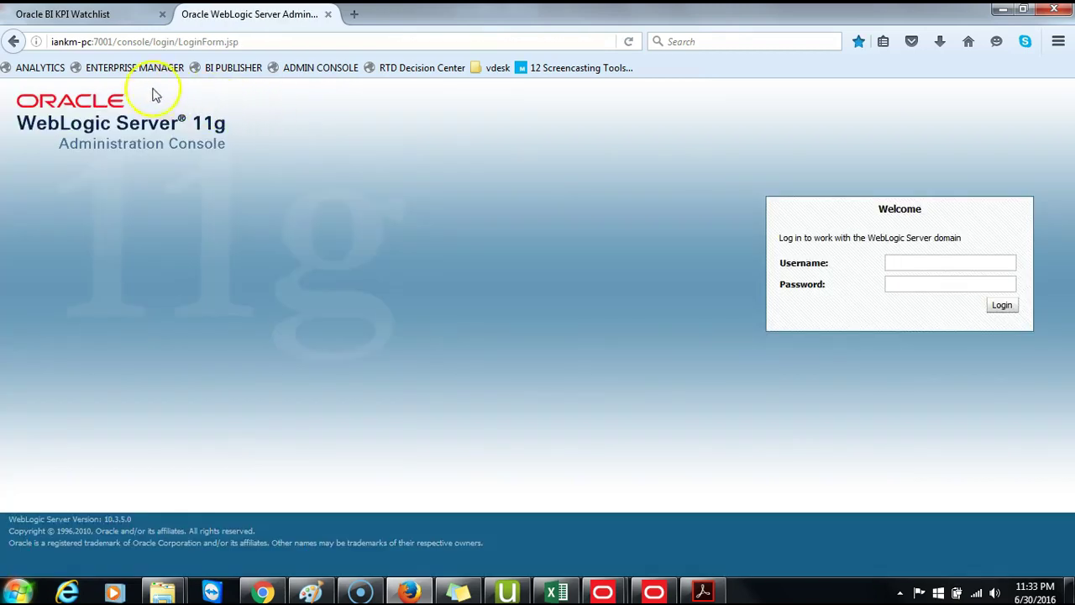
- Sign in to Fusion Middleware Control with the saved administrator credentials
{"action": "left_click", "coordinate": [130, 69]}
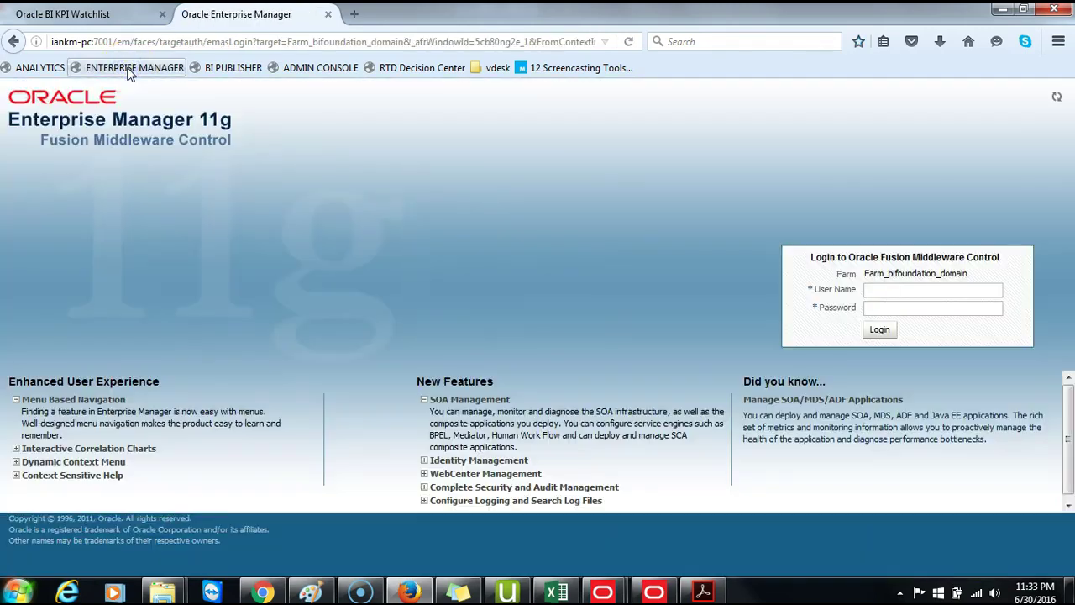
{"action": "left_click", "coordinate": [151, 92]}
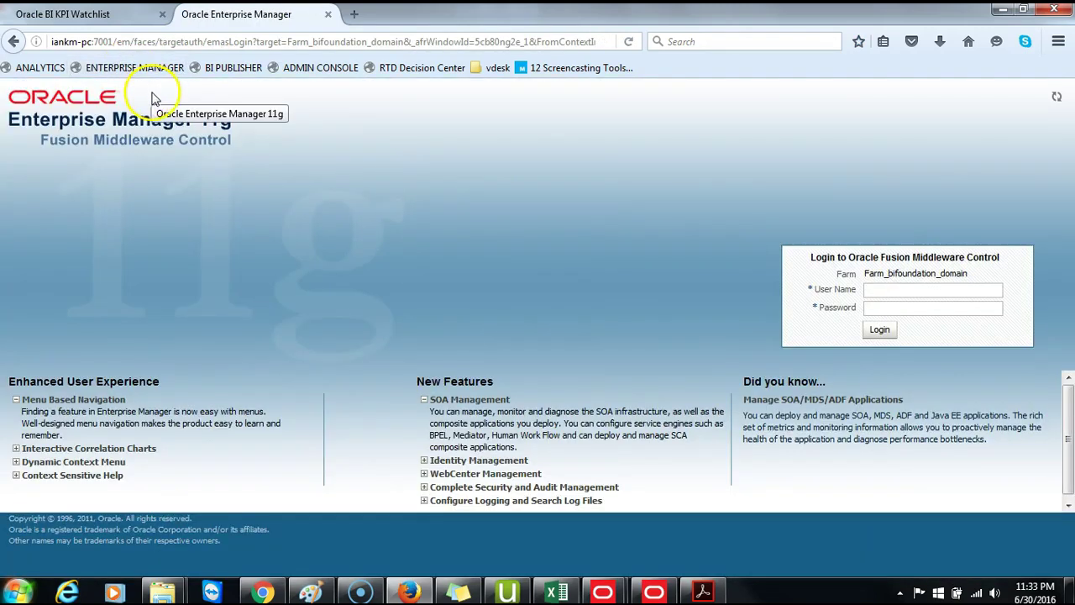
{"action": "type", "text": "WE"}
{"action": "left_click", "coordinate": [884, 308]}
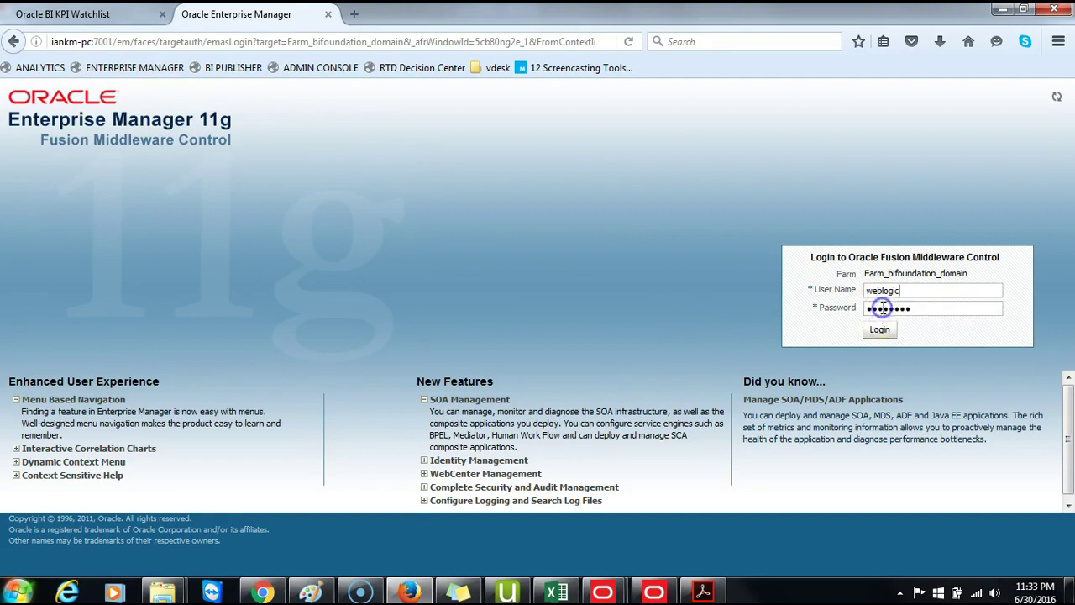
{"action": "left_click", "coordinate": [889, 331]}
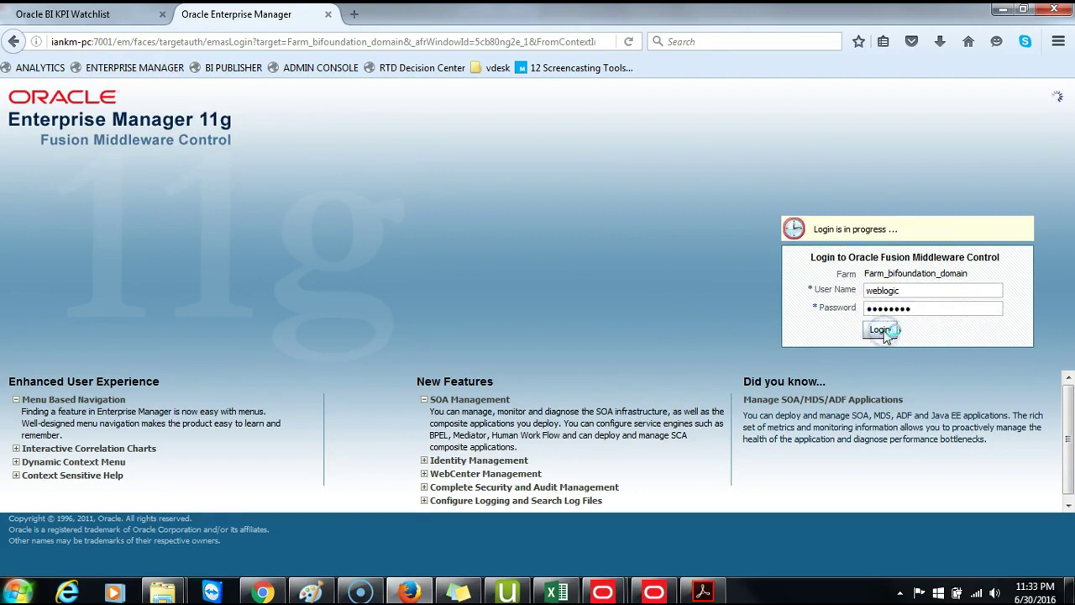
{"action": "left_click", "coordinate": [624, 405]}
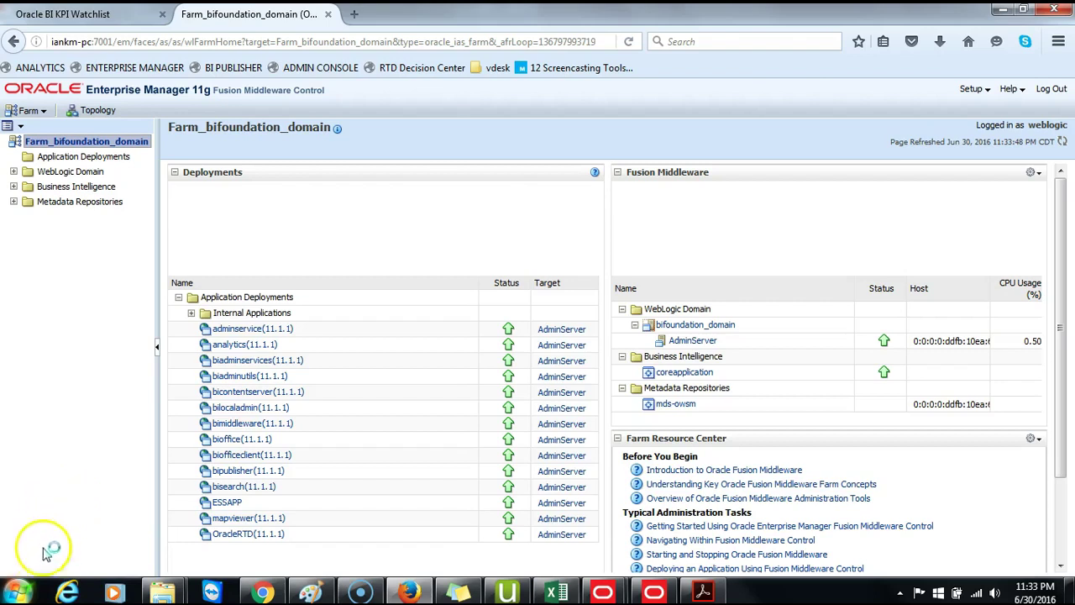
- Open coreapplication's Application Roles page through Business Intelligence > Security
{"action": "left_click", "coordinate": [15, 187]}
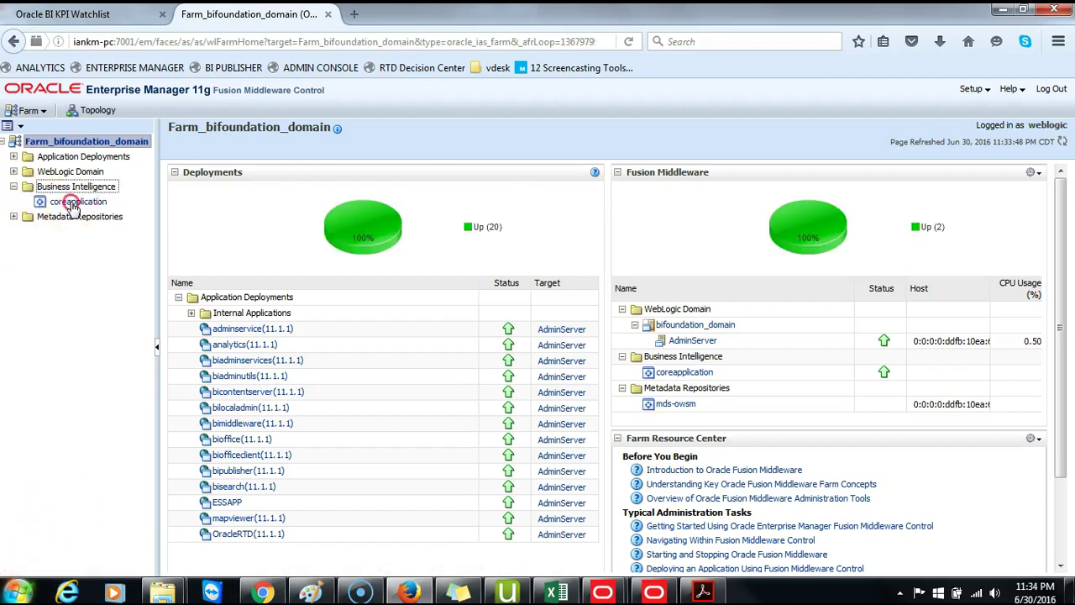
{"action": "right_click", "coordinate": [72, 203]}
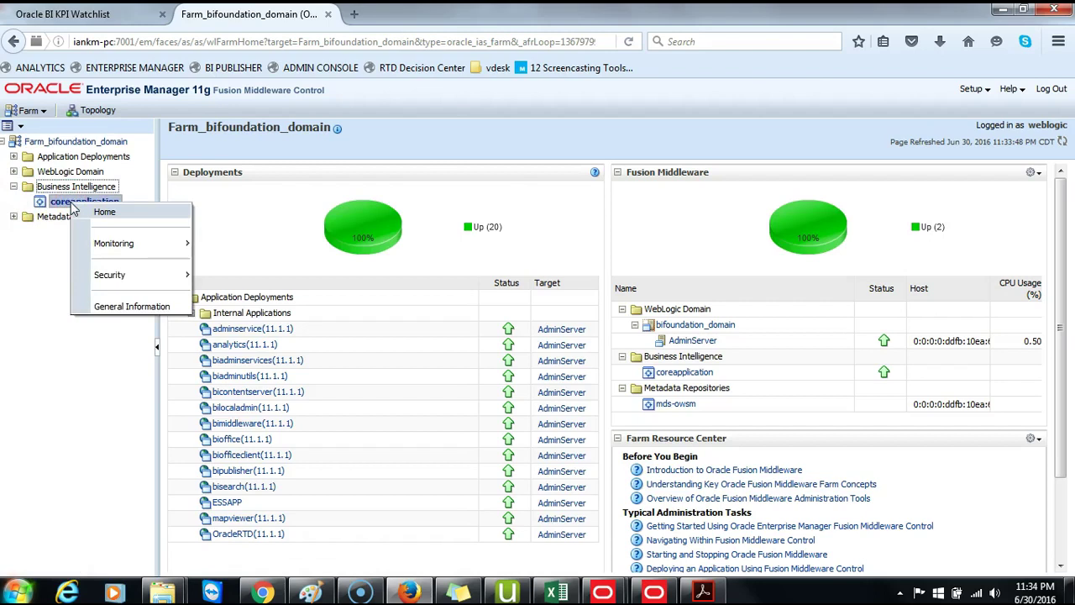
{"action": "left_click", "coordinate": [112, 279]}
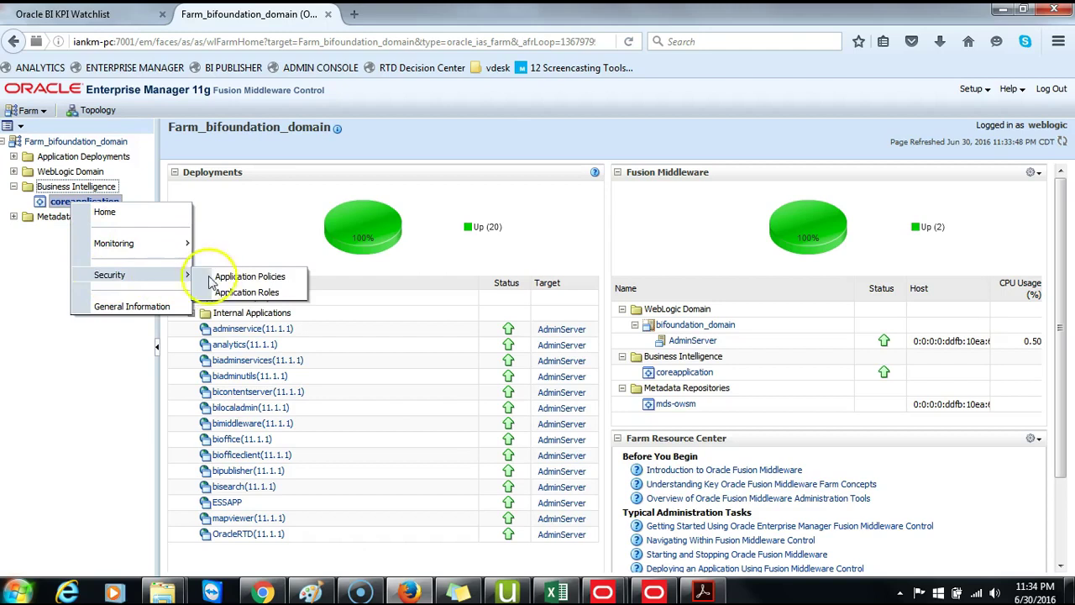
{"action": "left_click", "coordinate": [244, 294]}
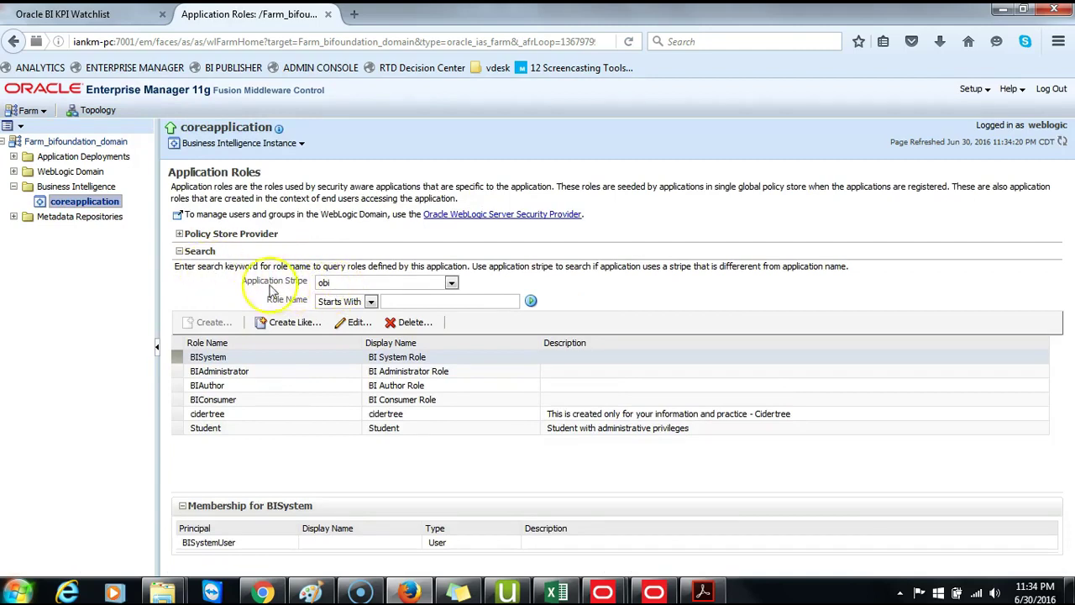
- Set the Application Stripe filter back to obi
{"action": "left_click", "coordinate": [451, 283]}
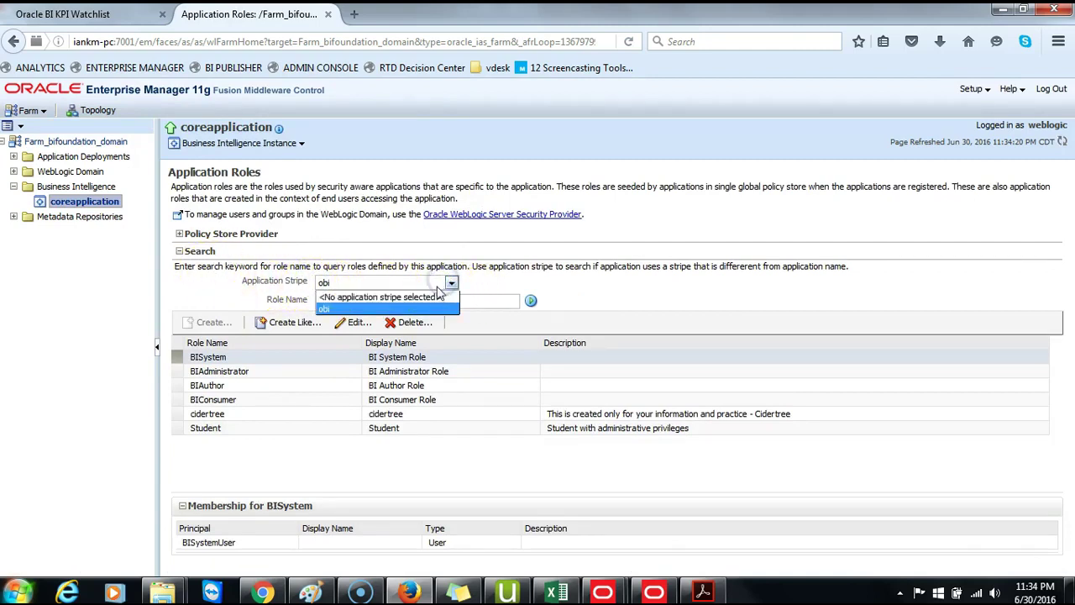
{"action": "left_click", "coordinate": [431, 297]}
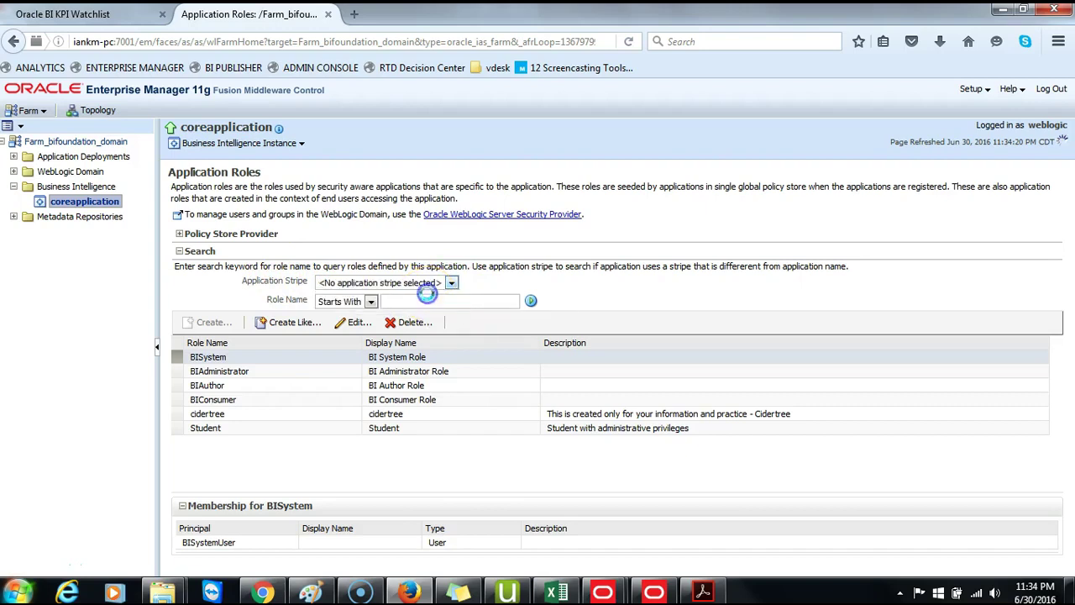
{"action": "left_click", "coordinate": [451, 283]}
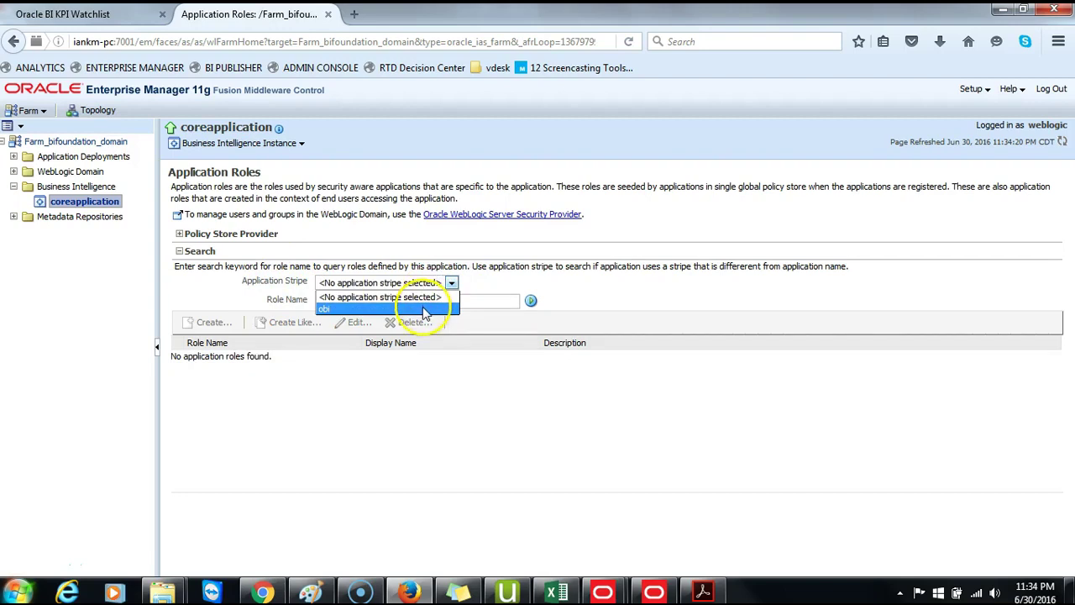
{"action": "left_click", "coordinate": [425, 309]}
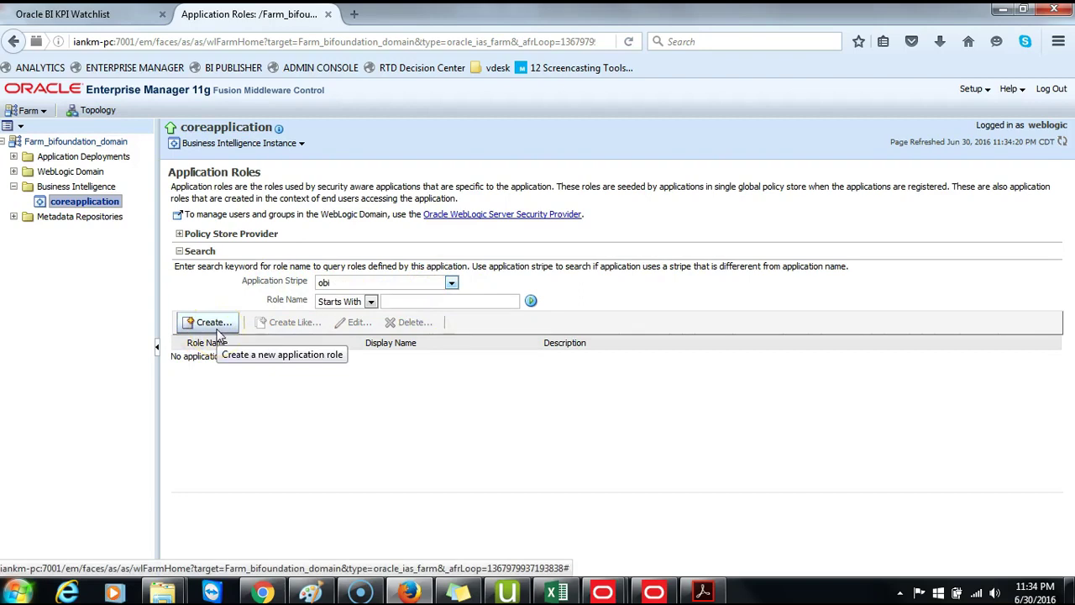
- Start a new application role named EAST
{"action": "left_click", "coordinate": [214, 323]}
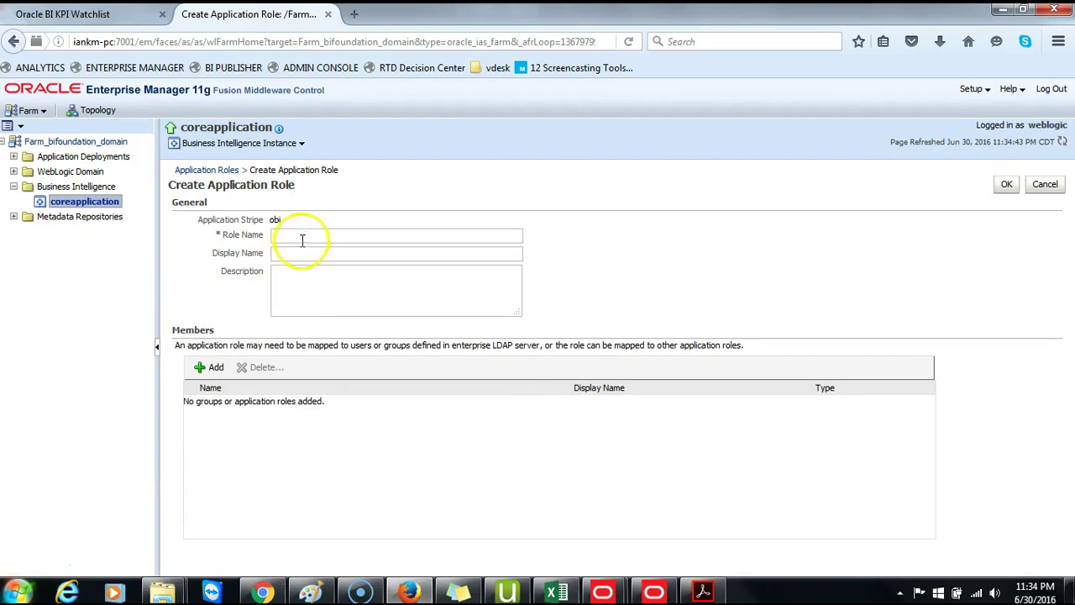
{"action": "left_click", "coordinate": [302, 240]}
{"action": "type", "text": "eas"}
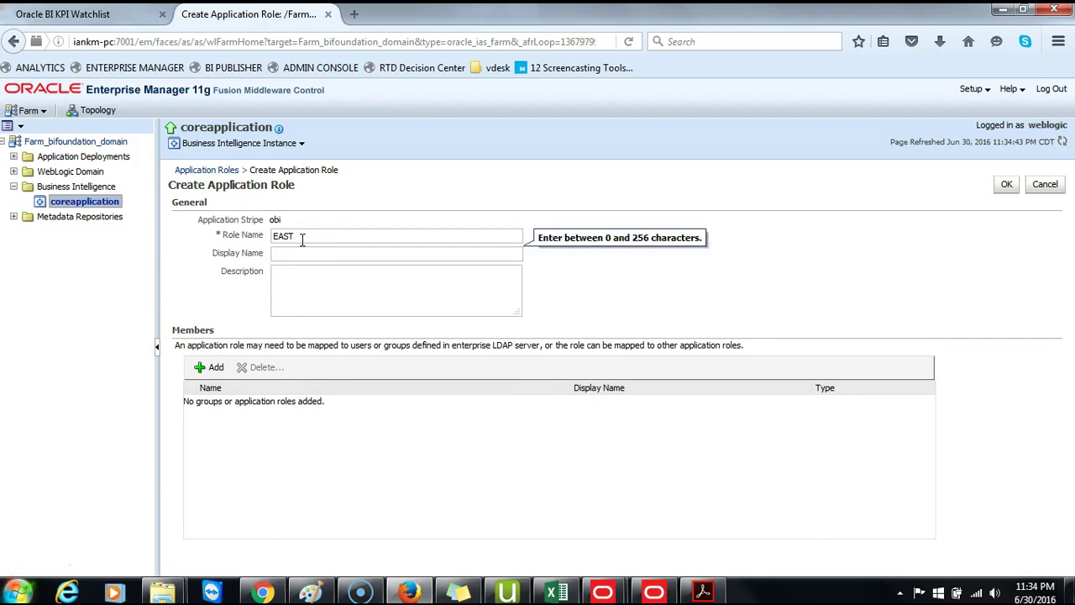
{"action": "left_click", "coordinate": [300, 276]}
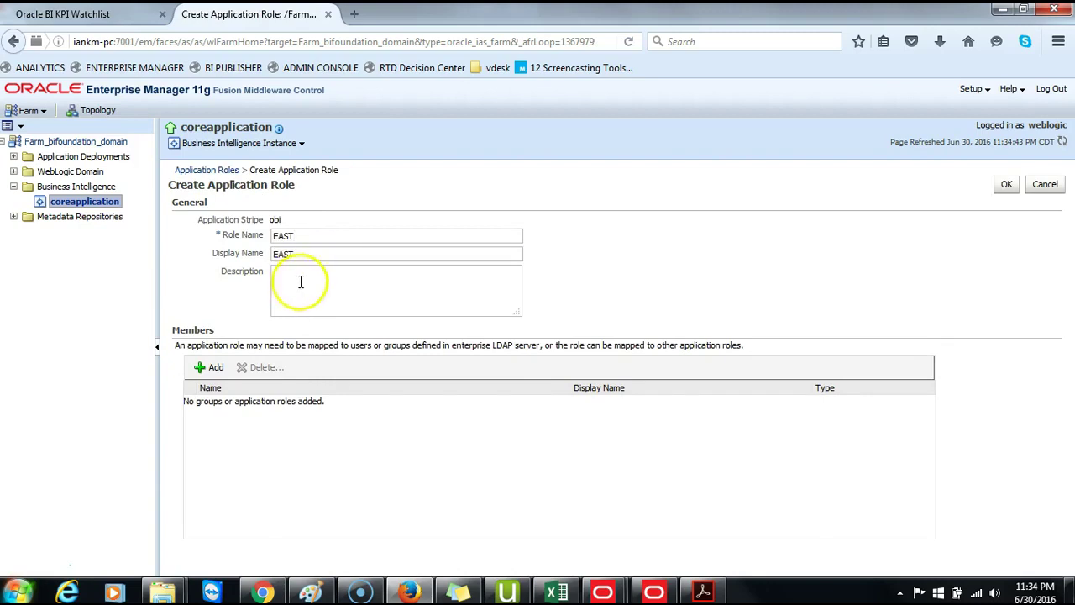
{"action": "left_click", "coordinate": [292, 308]}
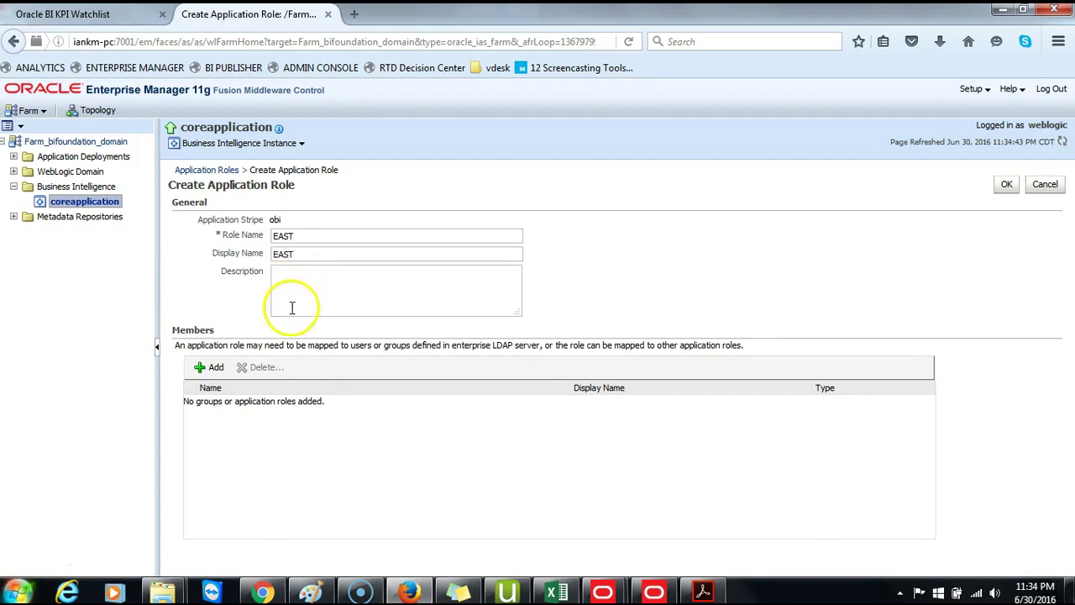
- Search for user EAST, add it as the role's member, and save the EAST role
{"action": "left_click", "coordinate": [214, 369]}
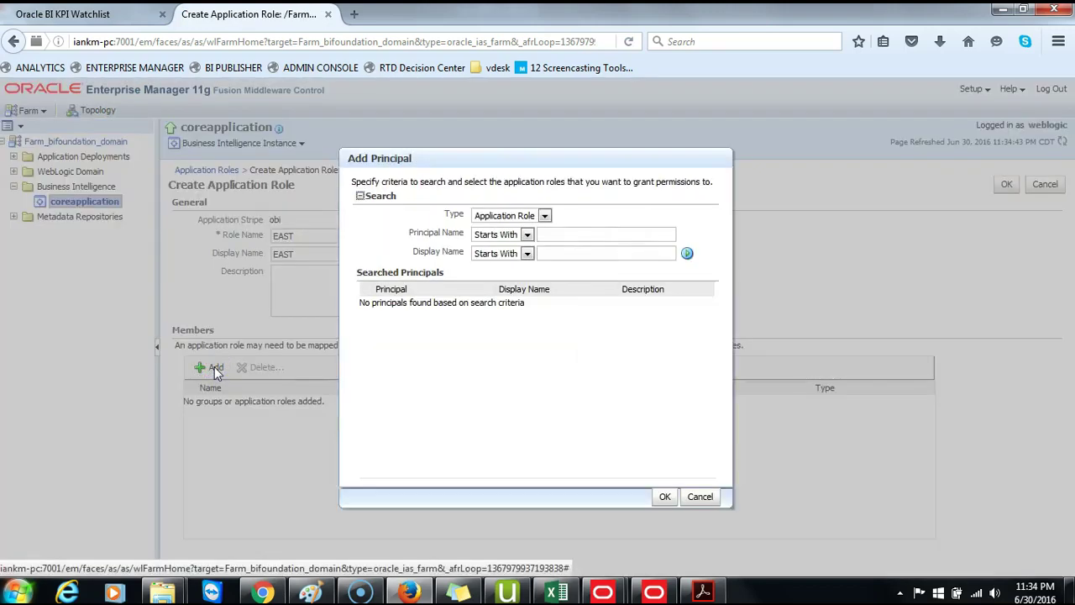
{"action": "left_click", "coordinate": [544, 216]}
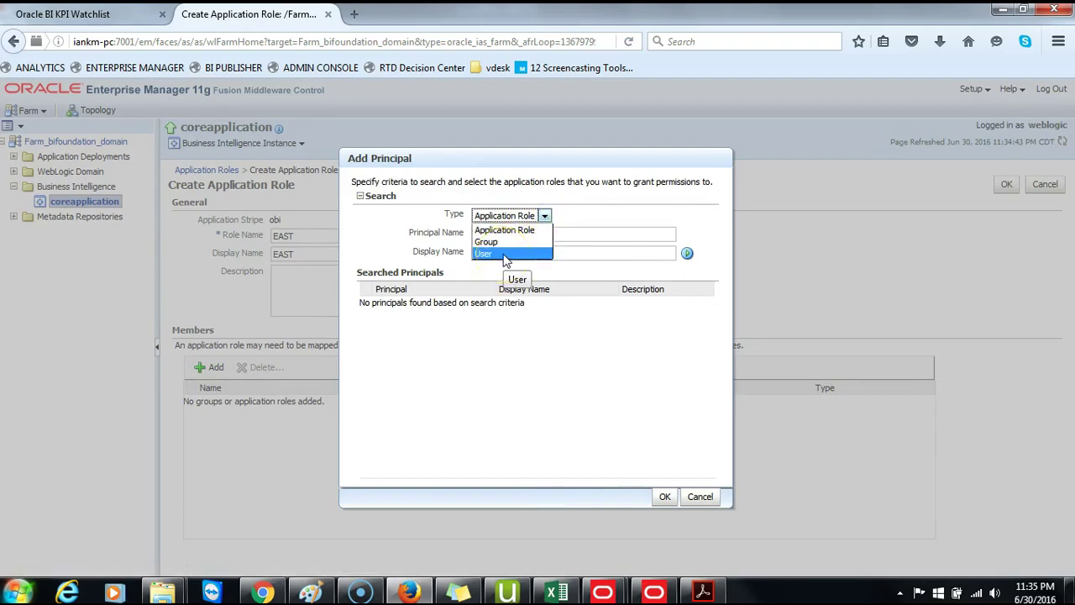
{"action": "left_click", "coordinate": [507, 254]}
{"action": "left_click", "coordinate": [551, 235]}
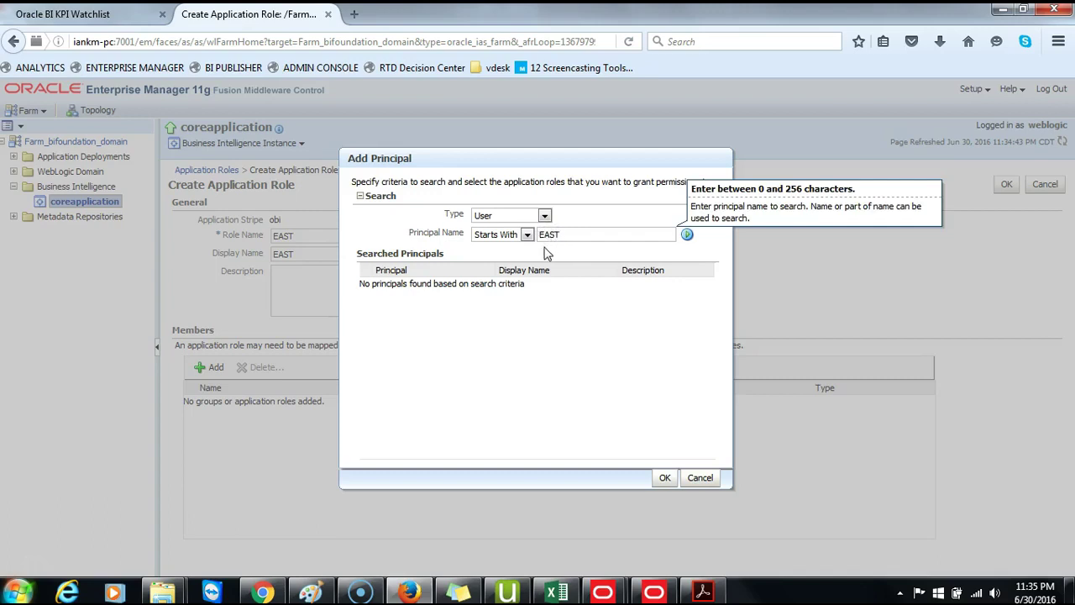
{"action": "left_click", "coordinate": [687, 235]}
{"action": "left_click", "coordinate": [418, 288]}
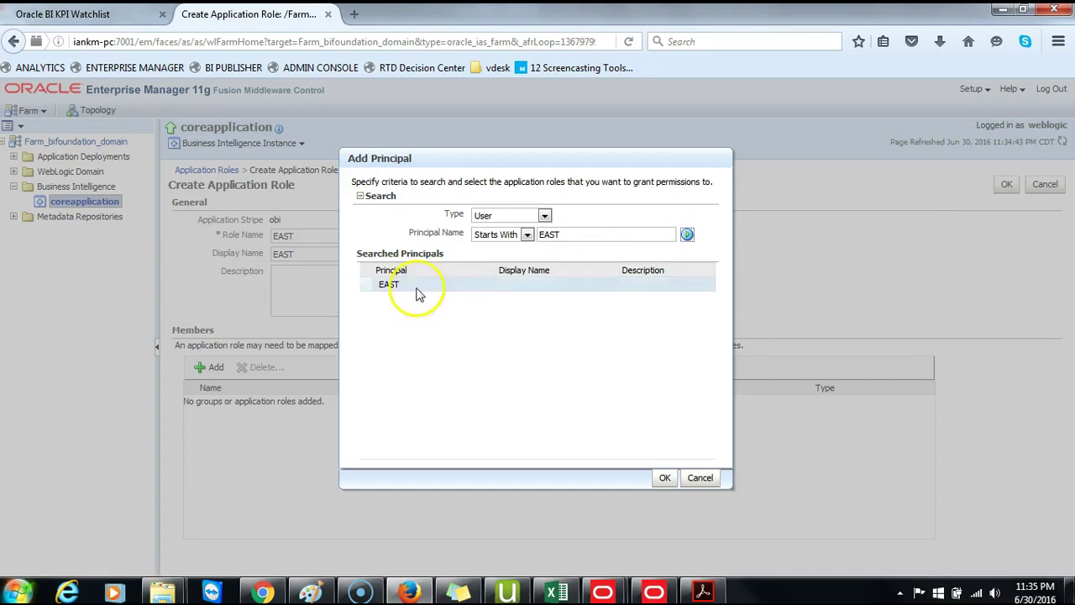
{"action": "left_click", "coordinate": [418, 289]}
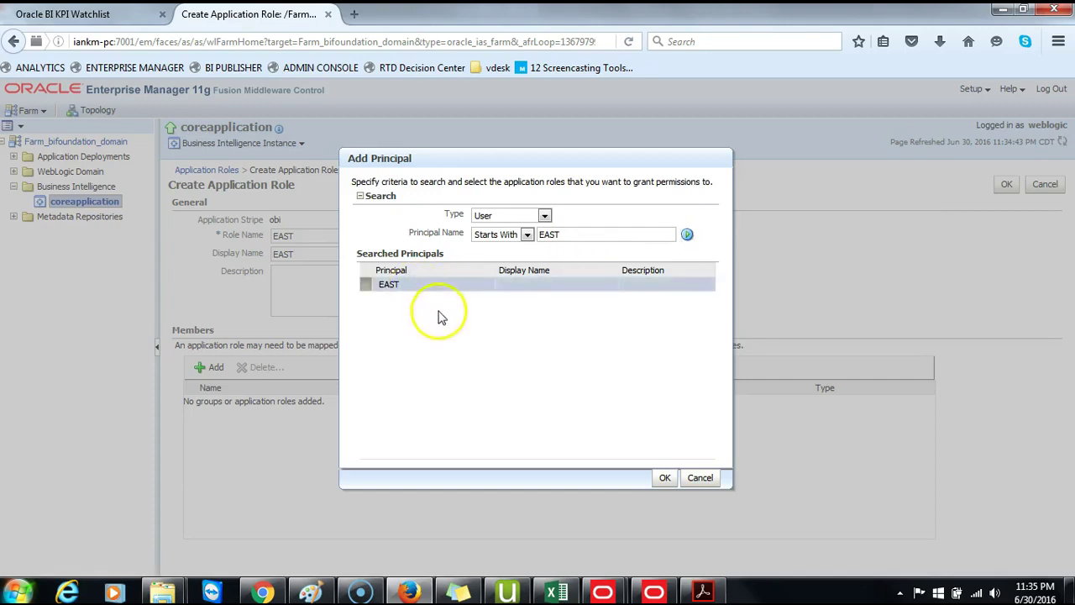
{"action": "left_click", "coordinate": [666, 478]}
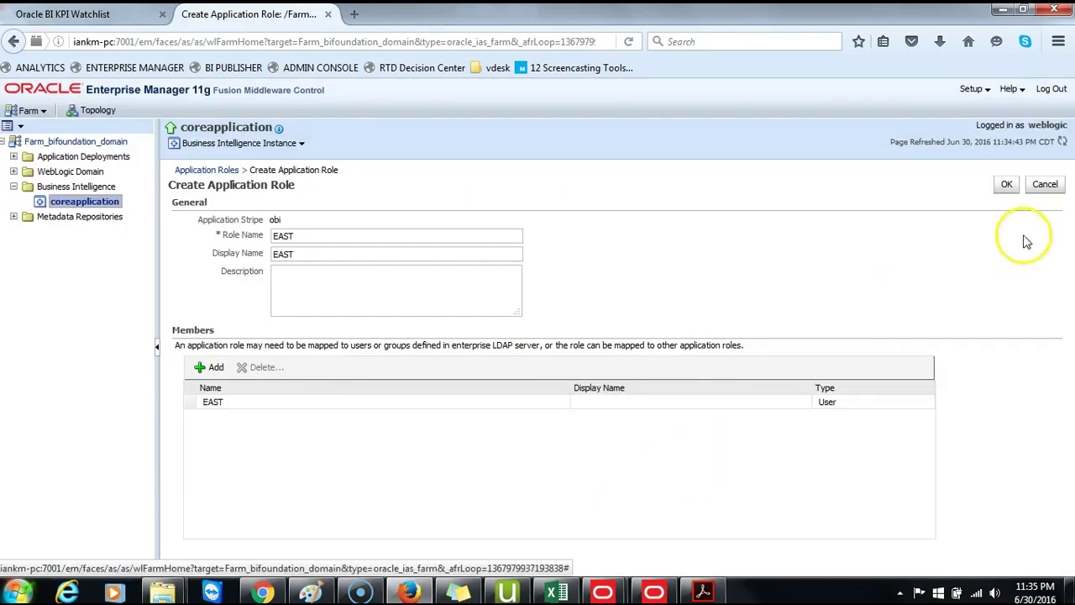
{"action": "left_click", "coordinate": [1006, 185]}
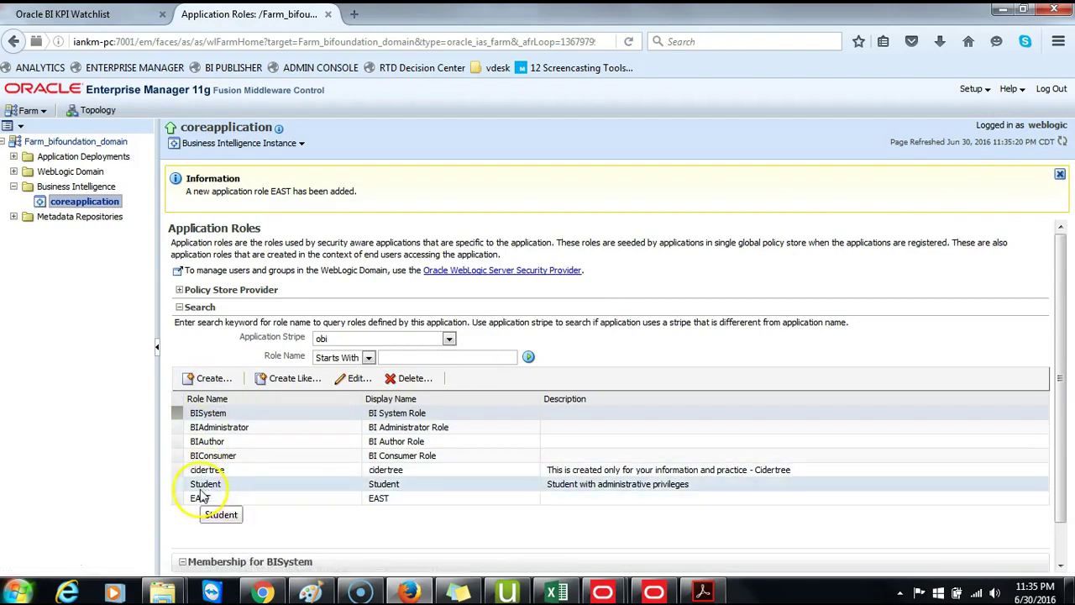
- Create a copy of the EAST role and rename it SOUTH
{"action": "left_click", "coordinate": [233, 487]}
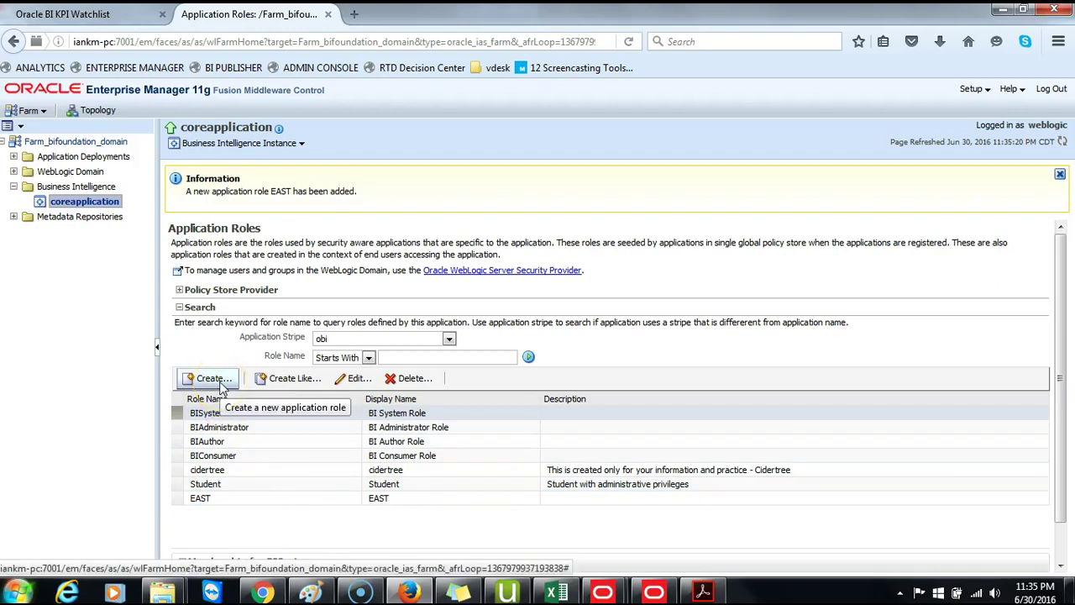
{"action": "left_click", "coordinate": [298, 519]}
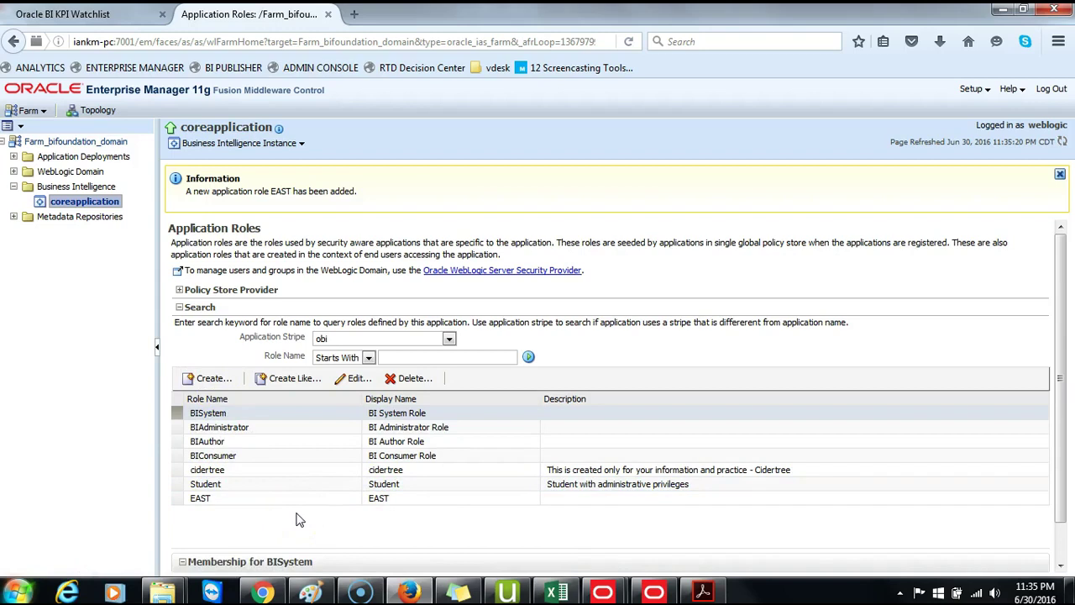
{"action": "left_click", "coordinate": [234, 501]}
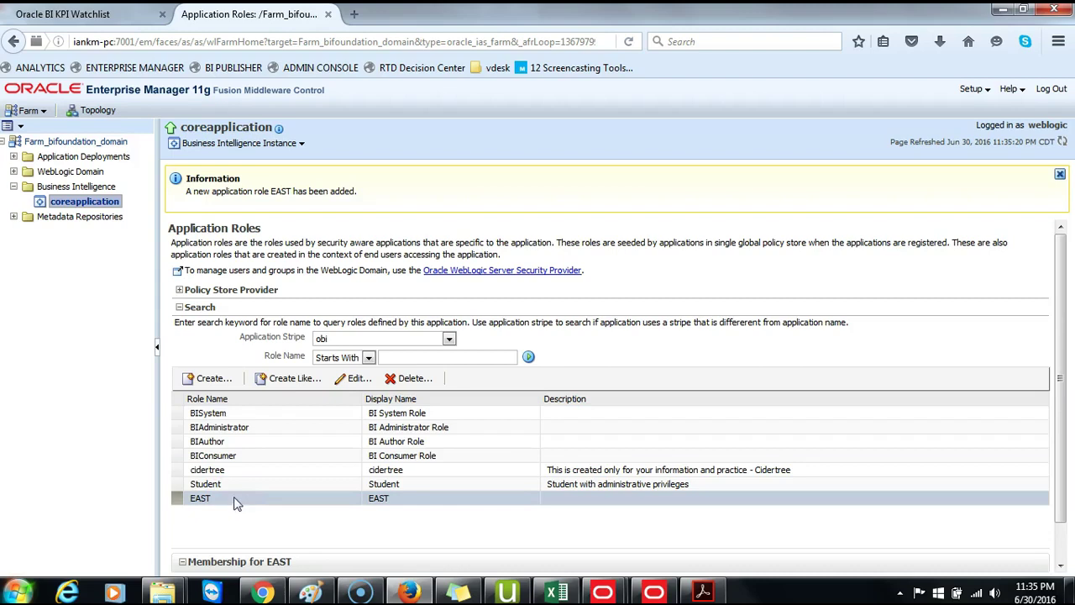
{"action": "left_click", "coordinate": [286, 382]}
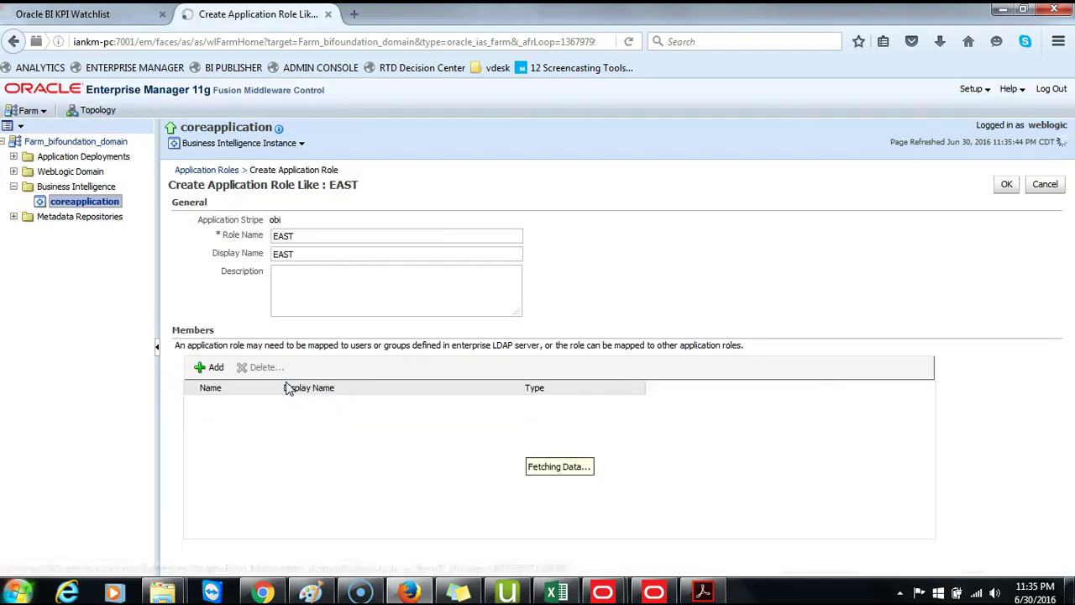
{"action": "left_click", "coordinate": [336, 240]}
{"action": "left_click_drag", "start_coordinate": [336, 240], "coordinate": [274, 239]}
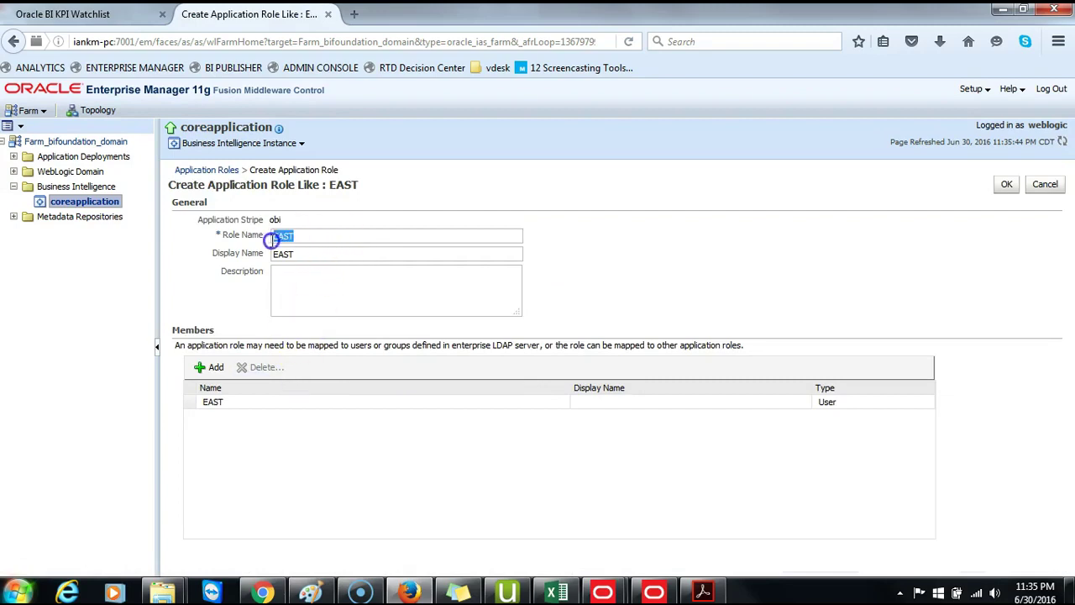
{"action": "type", "text": "SOUTH"}
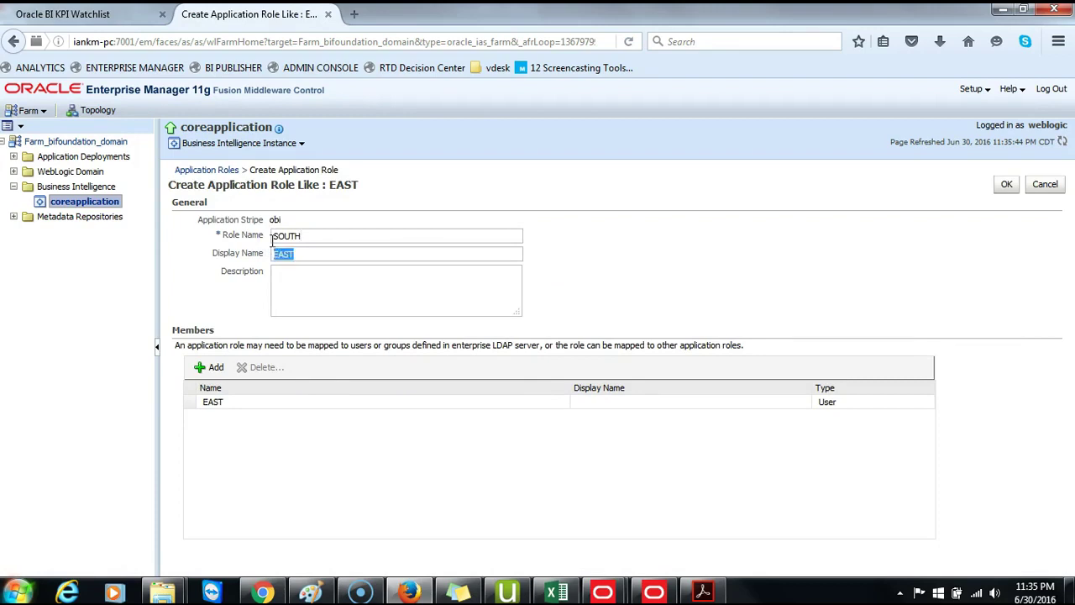
{"action": "type", "text": "SOUTH"}
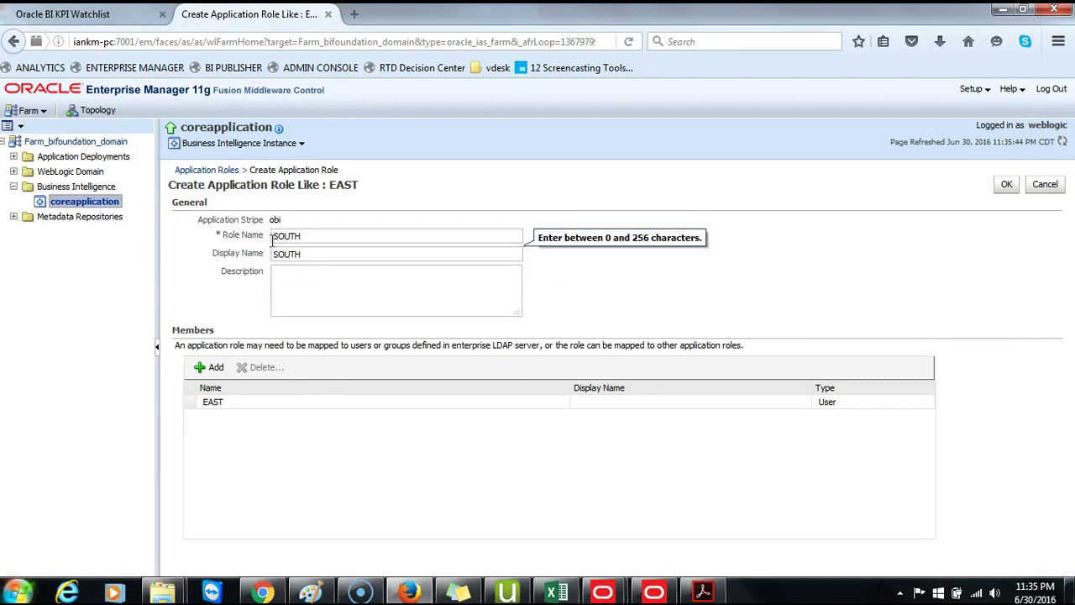
- Select the copied EAST member and bring up the Add Principal search
{"action": "left_click", "coordinate": [260, 405]}
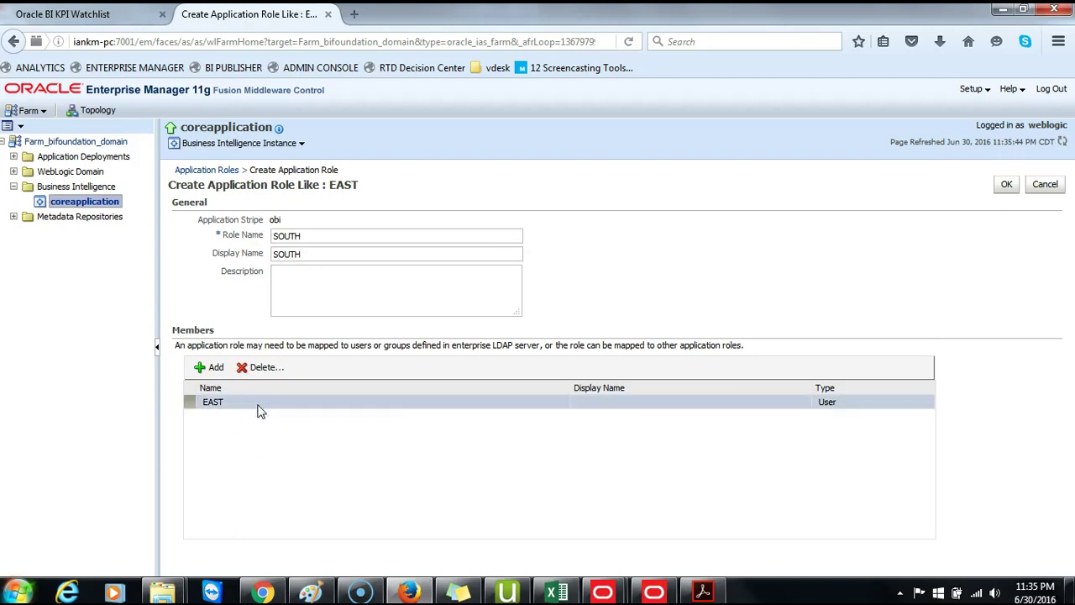
{"action": "left_click", "coordinate": [211, 369]}
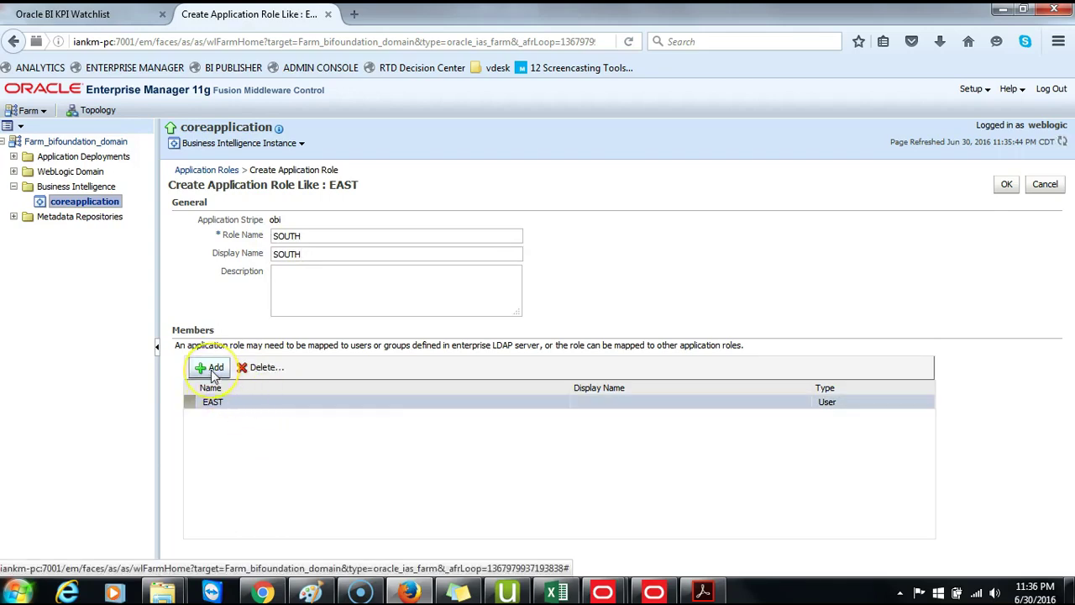
{"action": "left_click", "coordinate": [211, 369]}
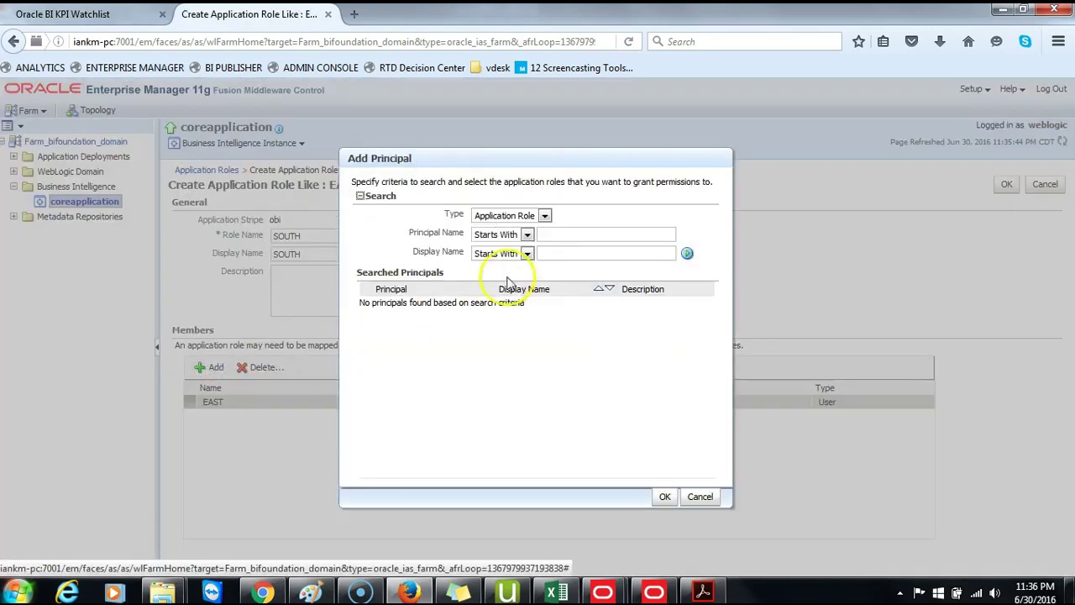
- Search principals of type User for SOUTH and add that user to the SOUTH role
{"action": "left_click", "coordinate": [544, 216]}
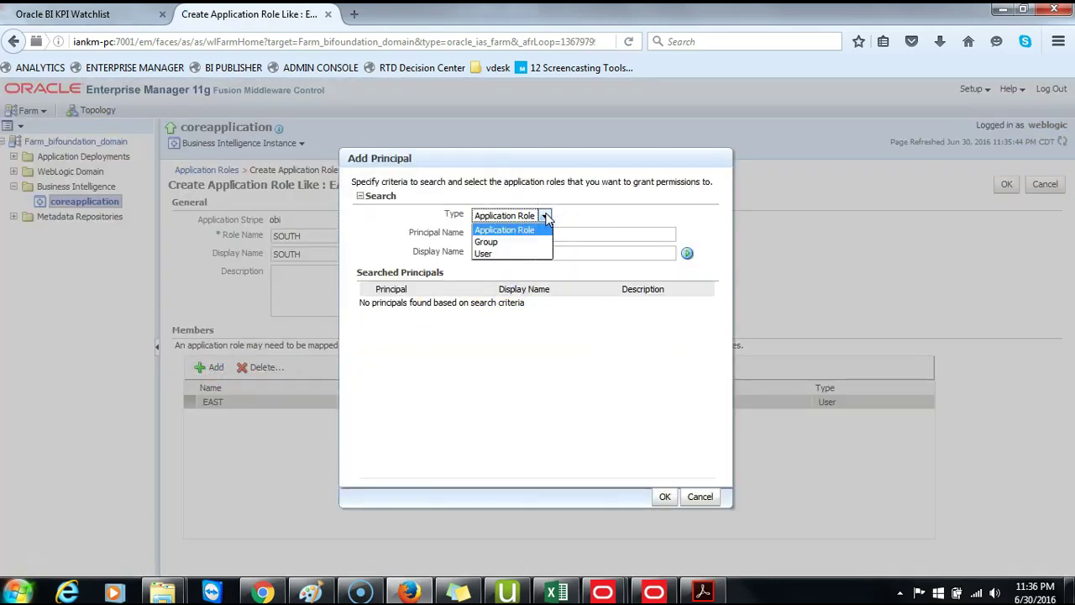
{"action": "left_click", "coordinate": [508, 254]}
{"action": "left_click", "coordinate": [557, 236]}
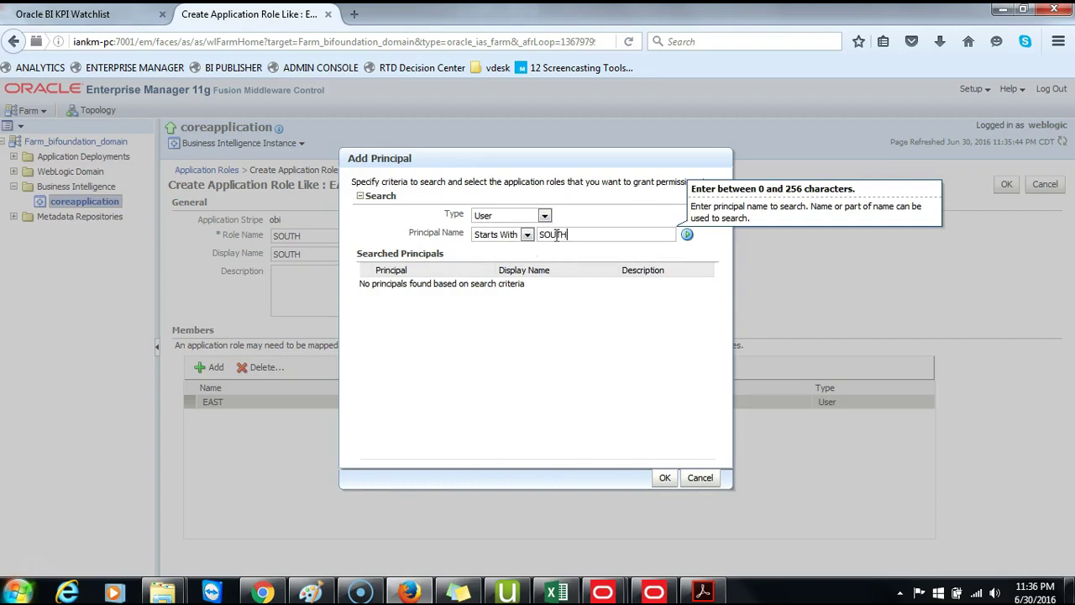
{"action": "left_click", "coordinate": [688, 234]}
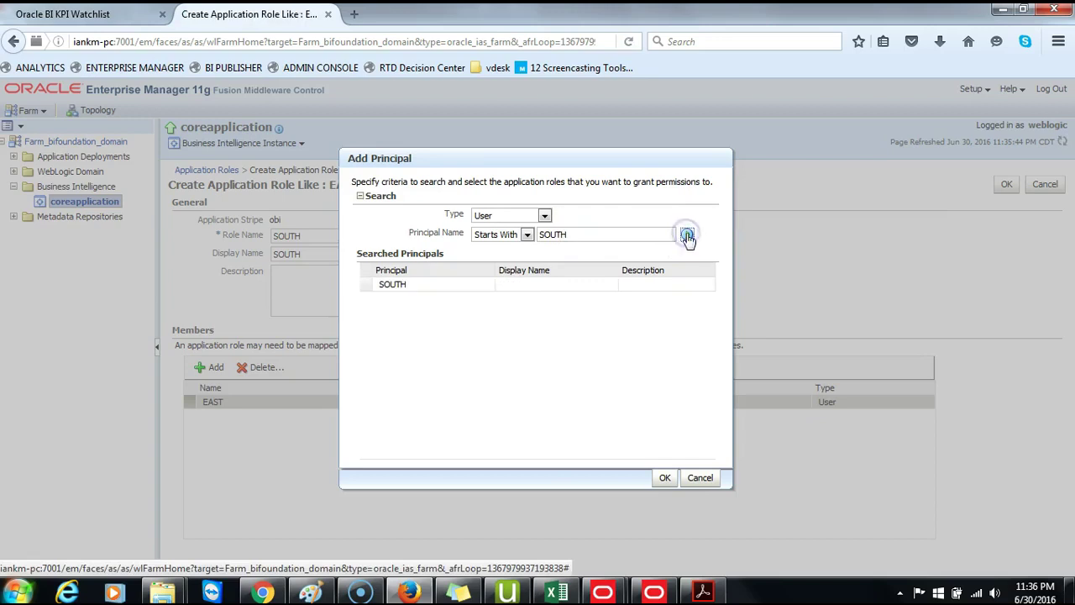
{"action": "left_click", "coordinate": [428, 286]}
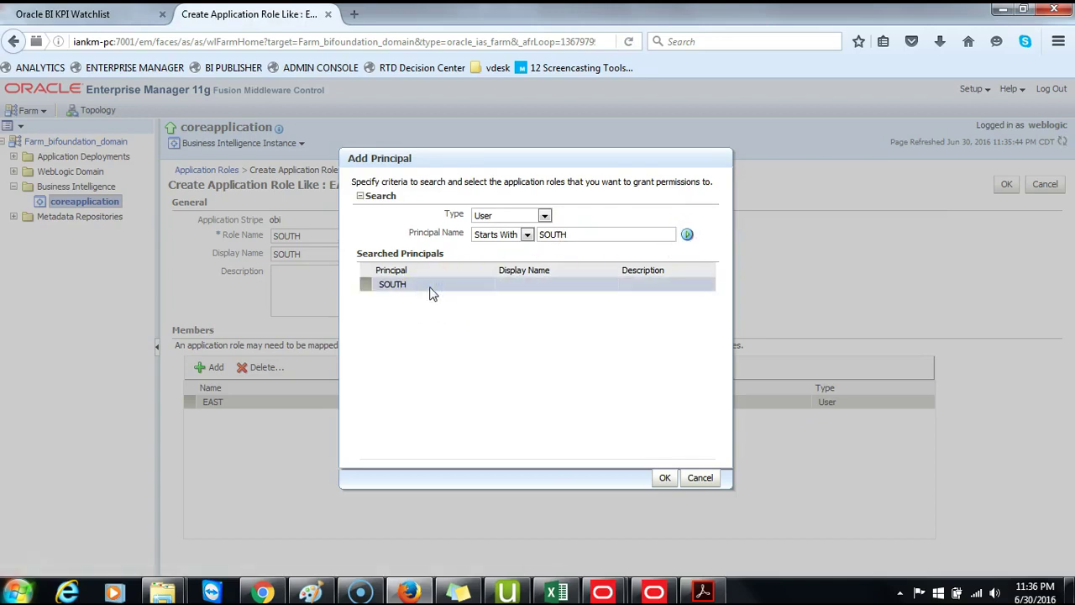
{"action": "left_click", "coordinate": [665, 478]}
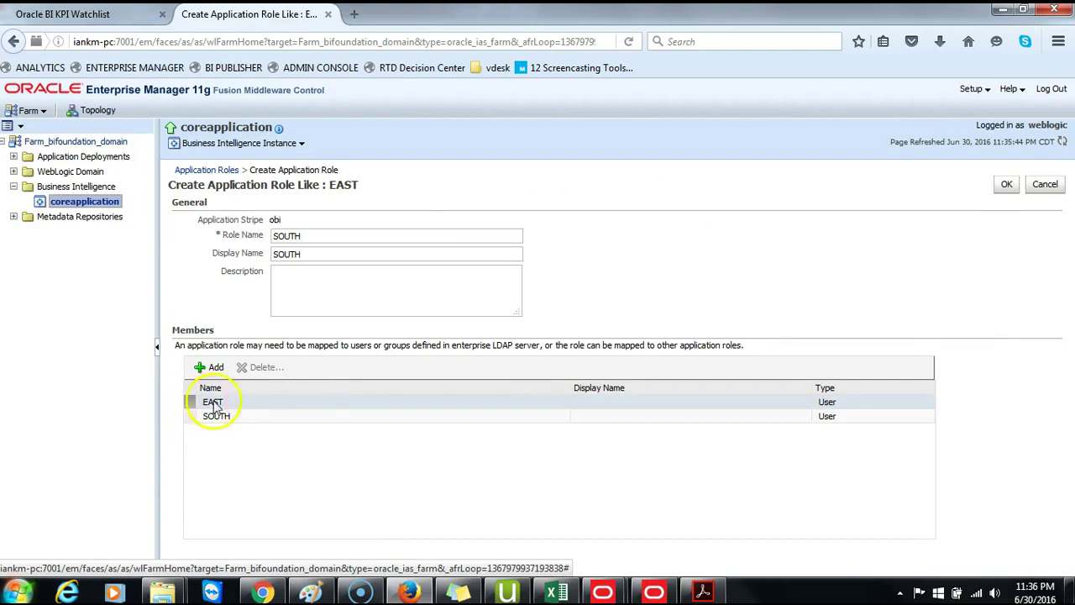
- Delete the copied EAST member from the SOUTH role, save the role, and sign out
{"action": "left_click", "coordinate": [257, 404]}
{"action": "left_click", "coordinate": [257, 407]}
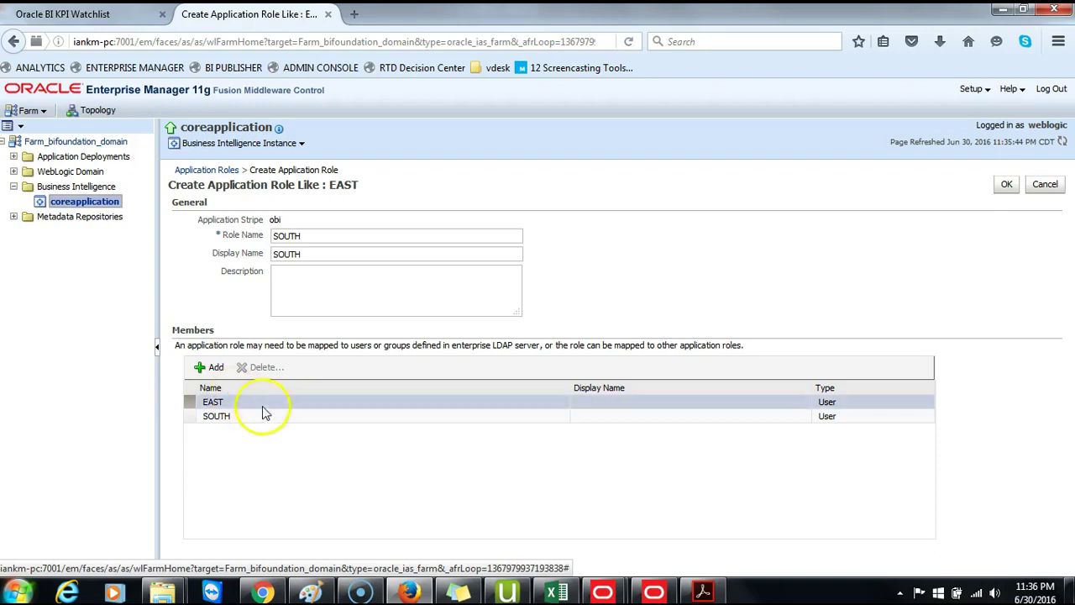
{"action": "left_click", "coordinate": [254, 414]}
{"action": "left_click", "coordinate": [252, 403]}
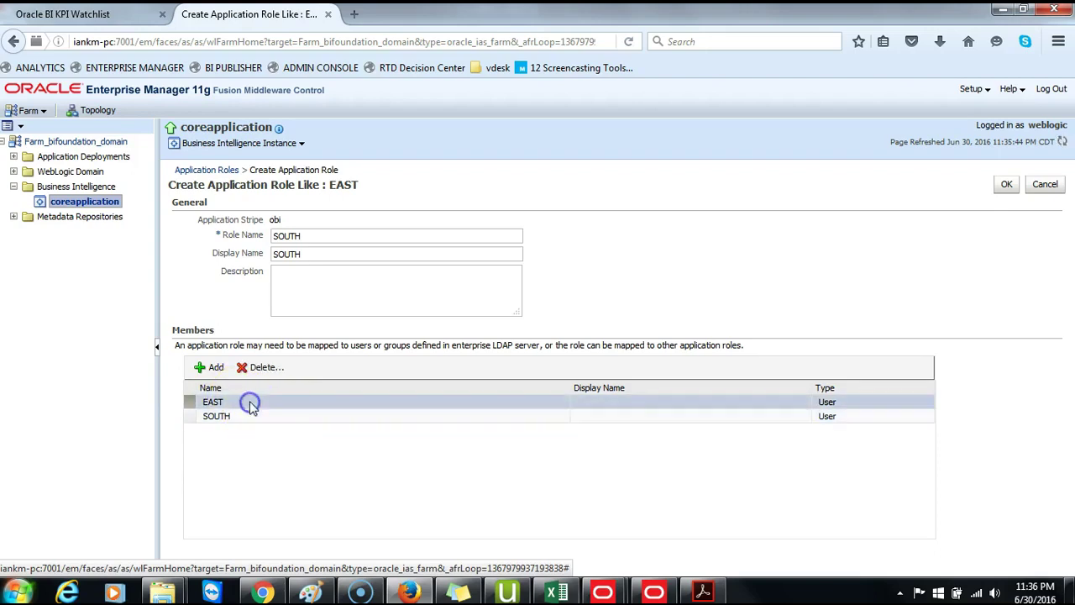
{"action": "left_click", "coordinate": [267, 370]}
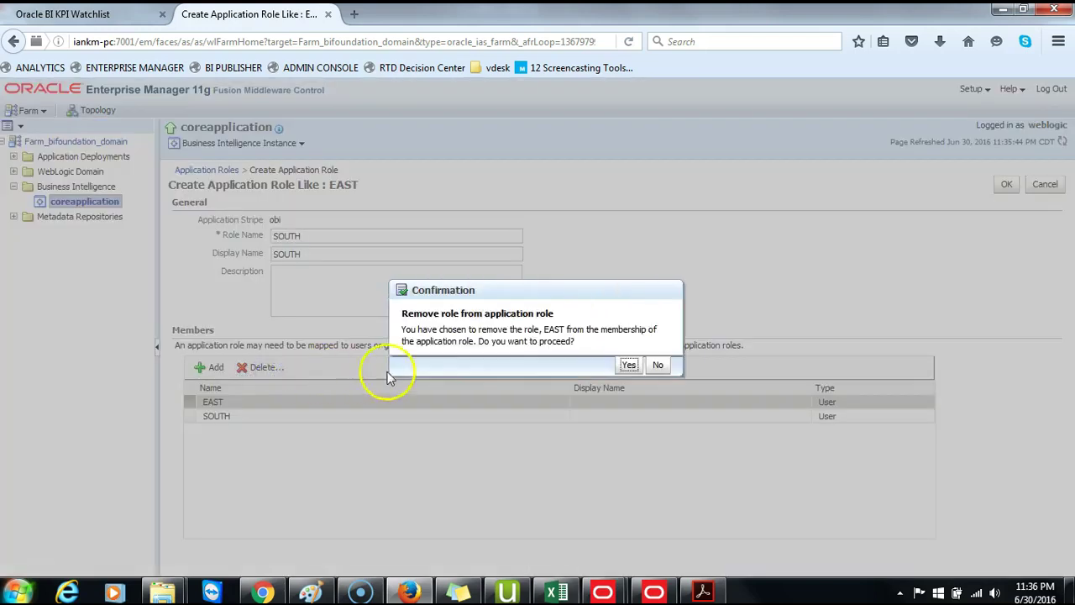
{"action": "left_click", "coordinate": [629, 367]}
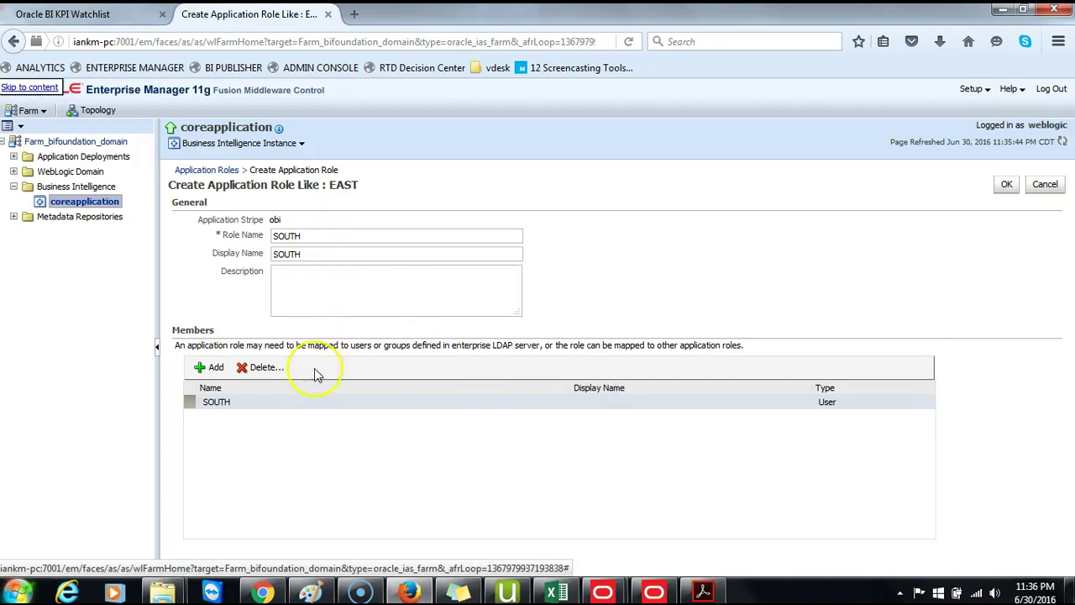
{"action": "left_click", "coordinate": [1006, 184]}
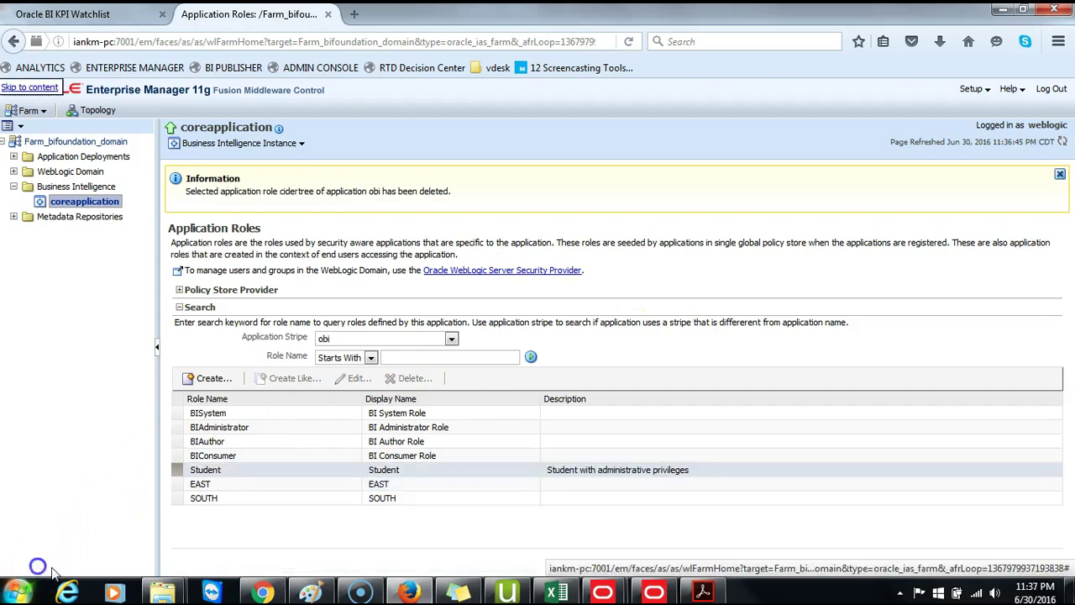
{"action": "left_click", "coordinate": [1051, 89]}
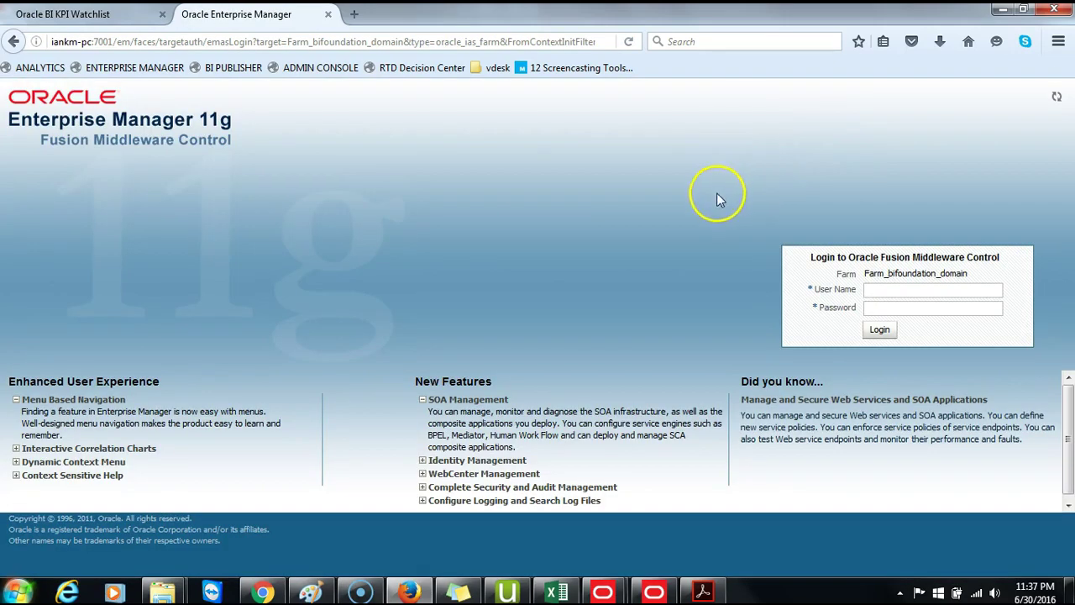
- Sign in to Oracle BI Analytics as EAST with its password, save the login, then sign out
{"action": "left_click", "coordinate": [37, 69]}
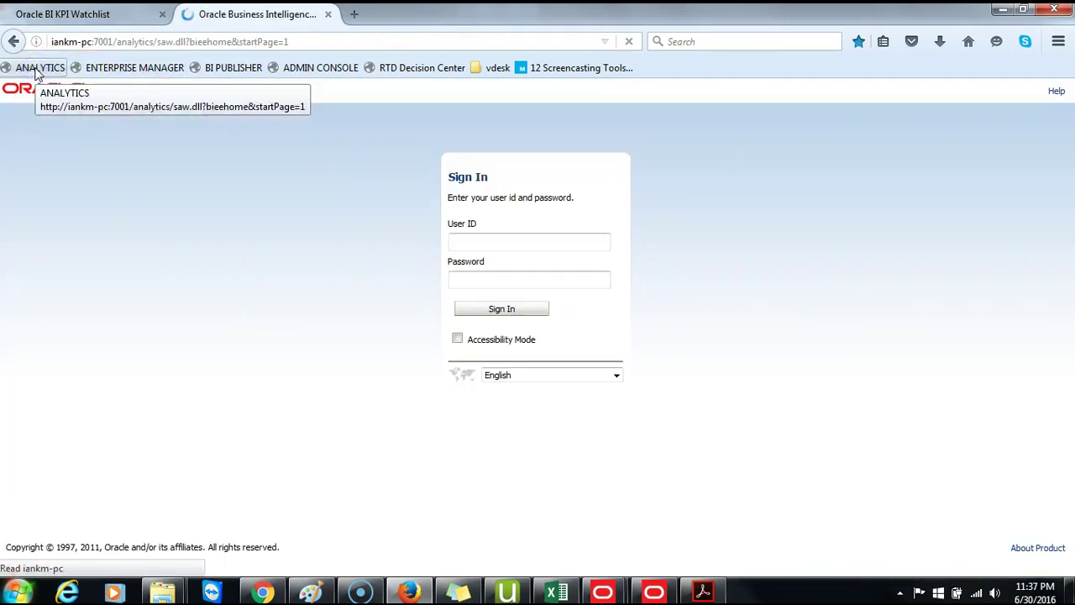
{"action": "type", "text": "WE"}
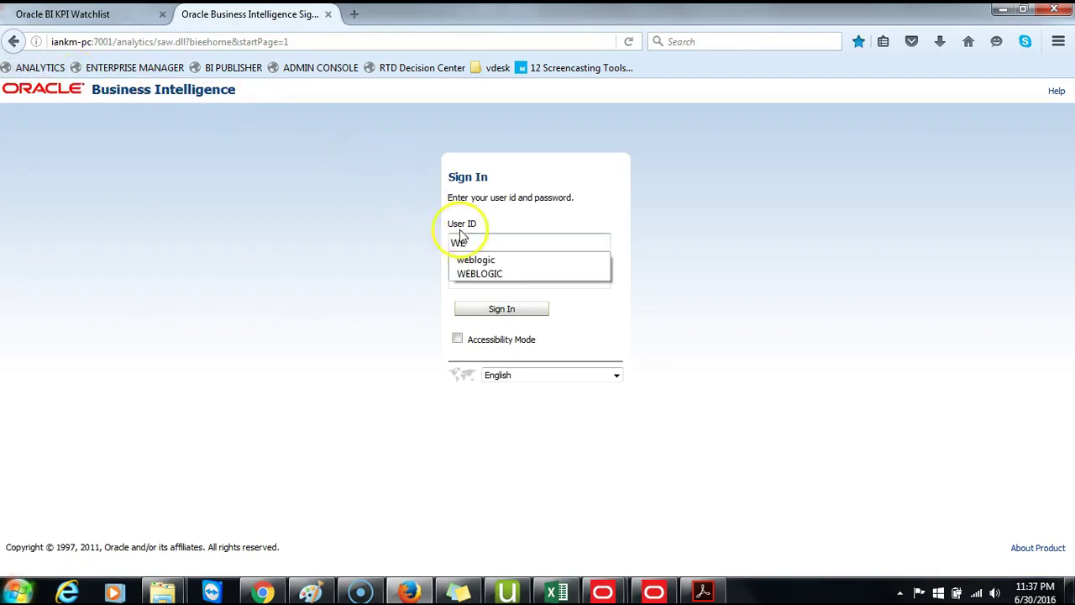
{"action": "left_click", "coordinate": [473, 241]}
{"action": "left_click_drag", "start_coordinate": [473, 241], "coordinate": [351, 241]}
{"action": "type", "text": "EAST"}
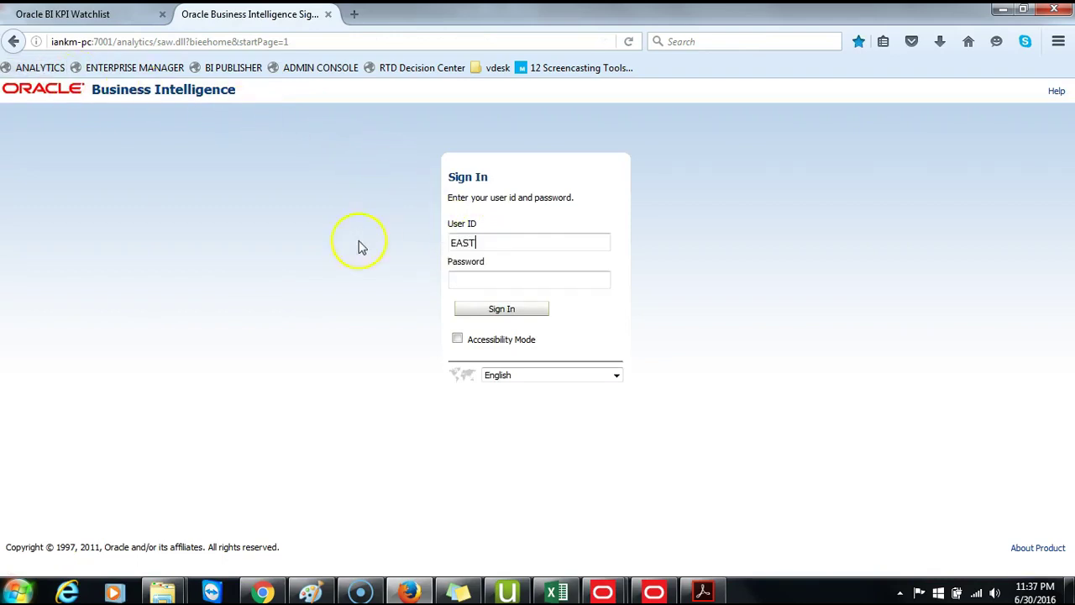
{"action": "key", "text": "Tab"}
{"action": "type", "text": "A"}
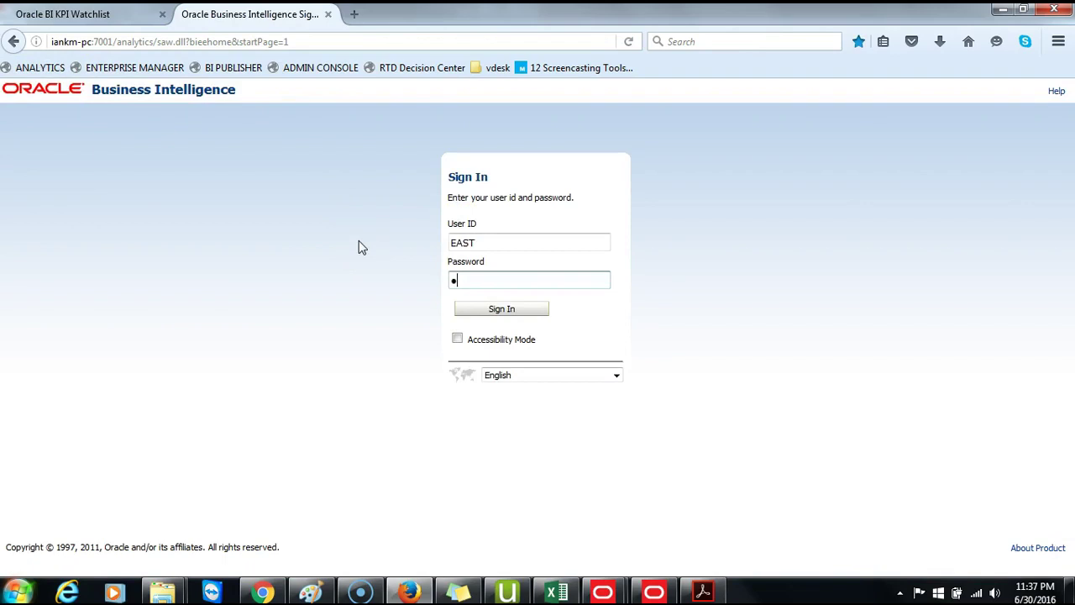
{"action": "type", "text": "dmin123"}
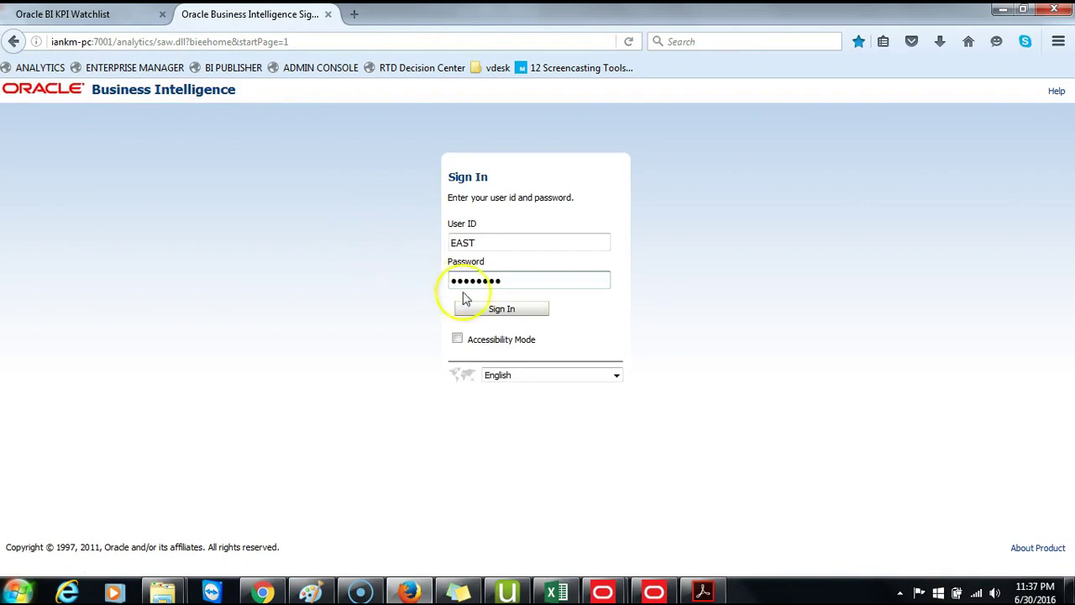
{"action": "left_click", "coordinate": [489, 310]}
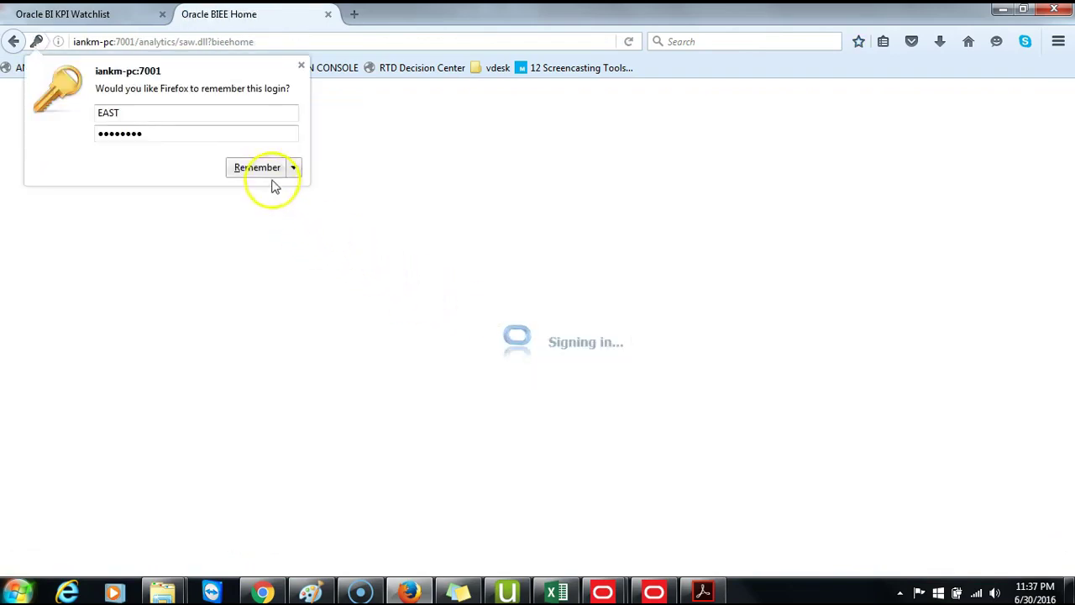
{"action": "left_click", "coordinate": [267, 173]}
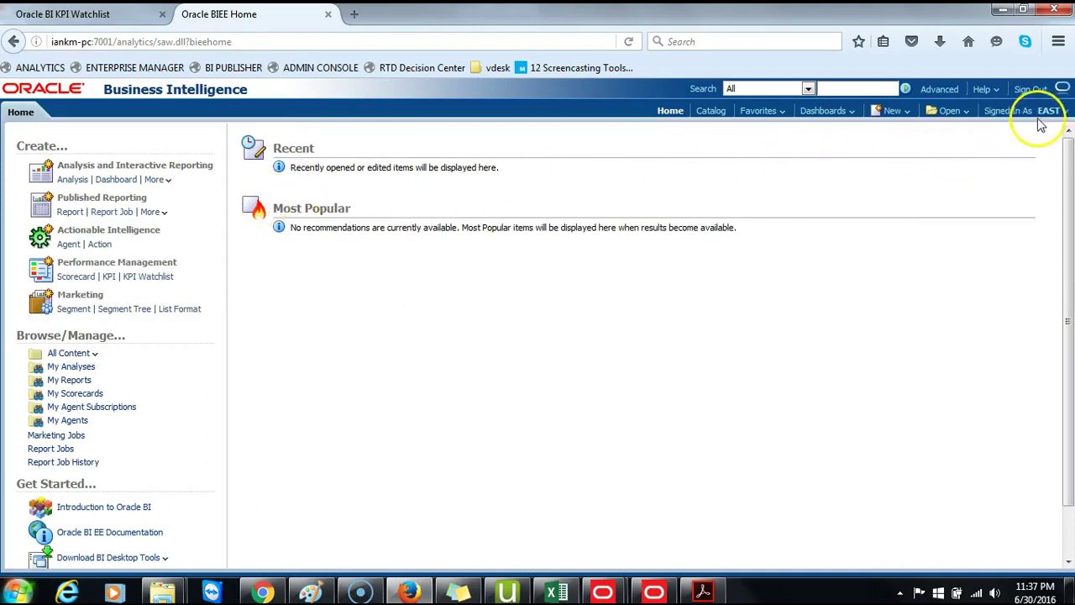
{"action": "mouse_move", "coordinate": [1048, 120]}
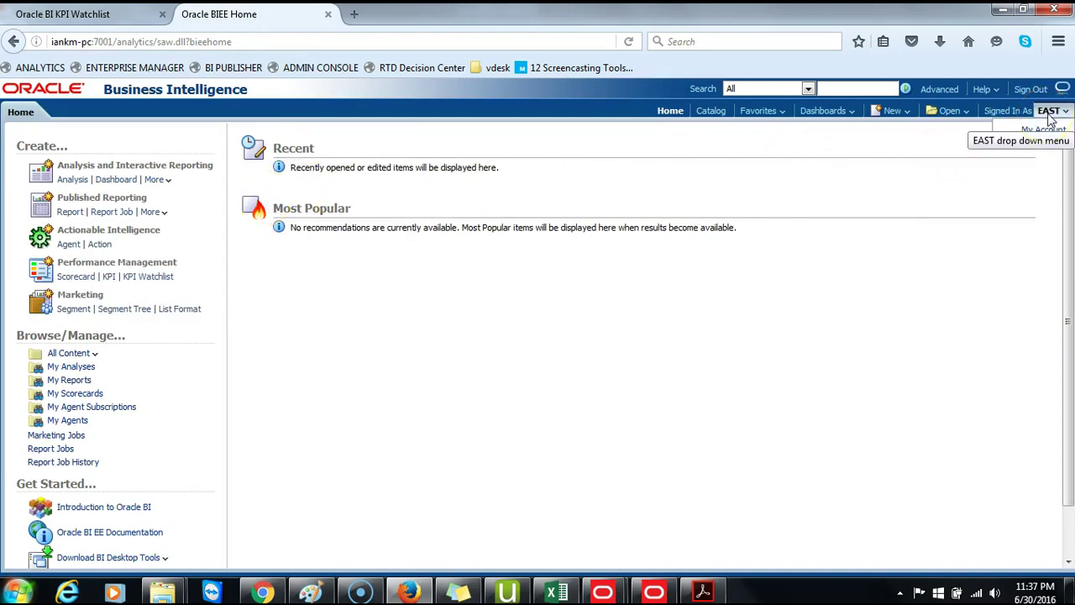
{"action": "left_click", "coordinate": [1030, 89]}
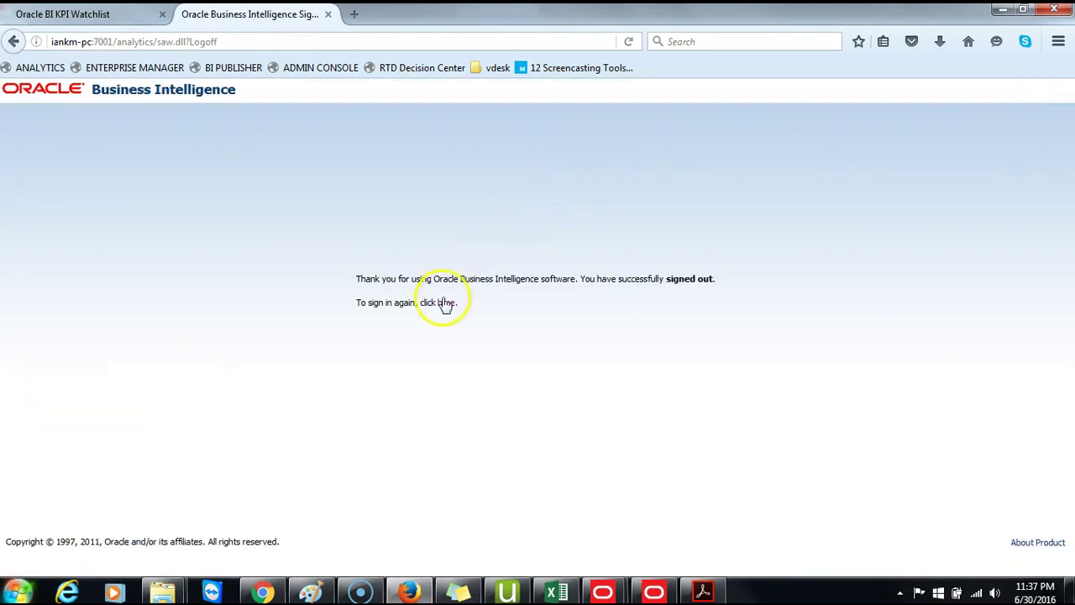
- Sign back in to Analytics as SOUTH, save the login, and confirm SOUTH is signed in
{"action": "left_click", "coordinate": [444, 304]}
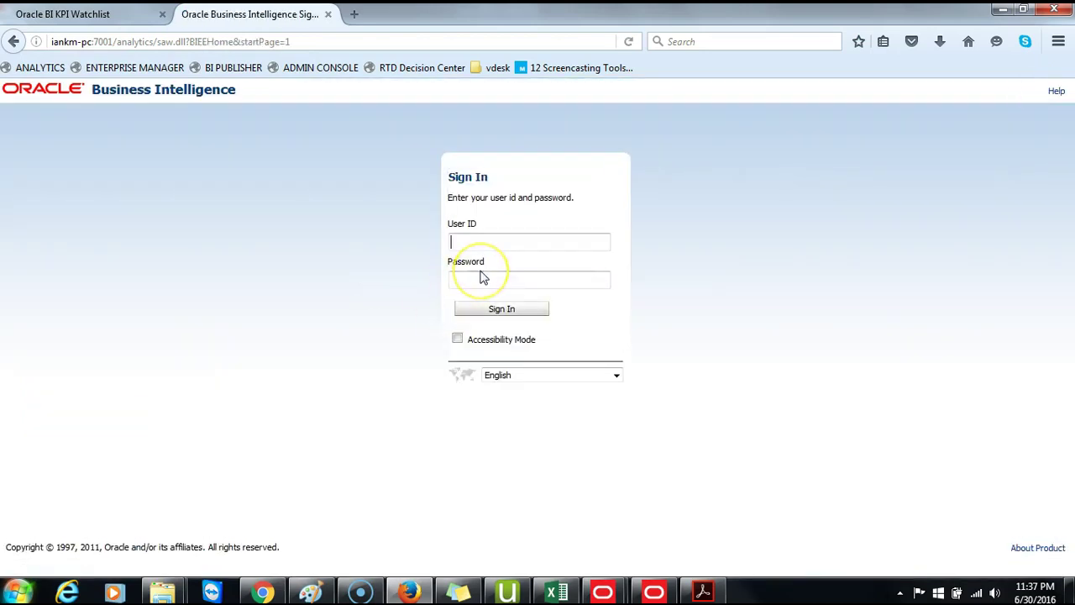
{"action": "type", "text": "SOUTH"}
{"action": "left_click", "coordinate": [483, 278]}
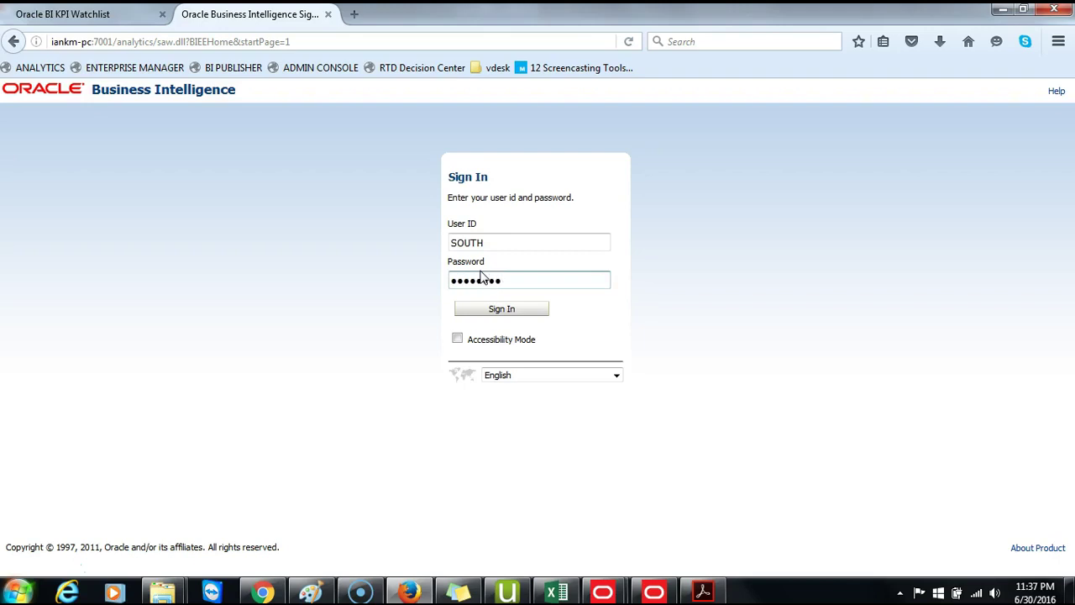
{"action": "left_click", "coordinate": [503, 309]}
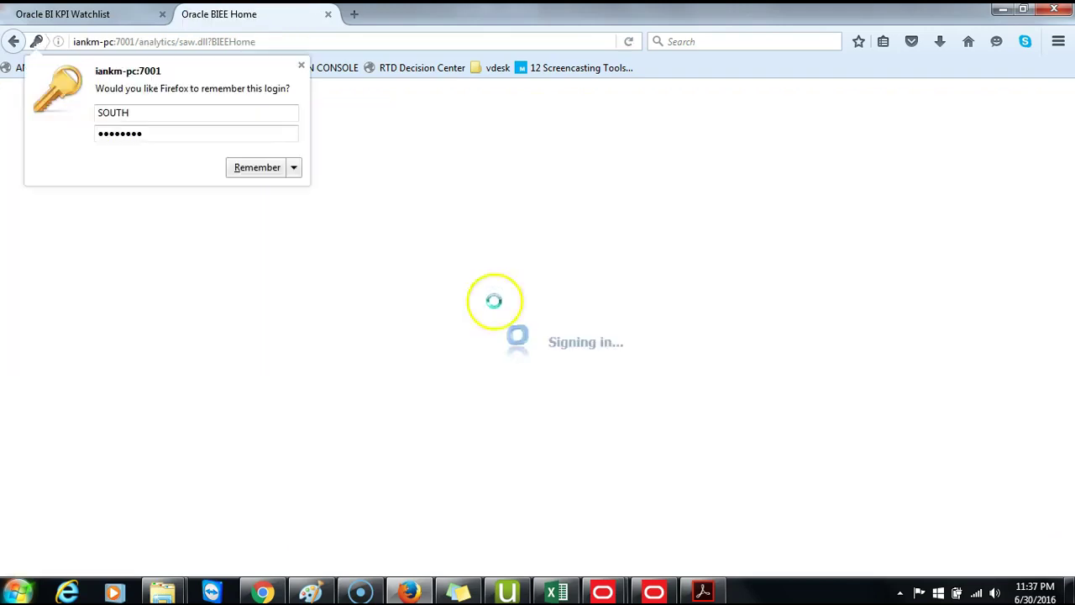
{"action": "left_click", "coordinate": [268, 172]}
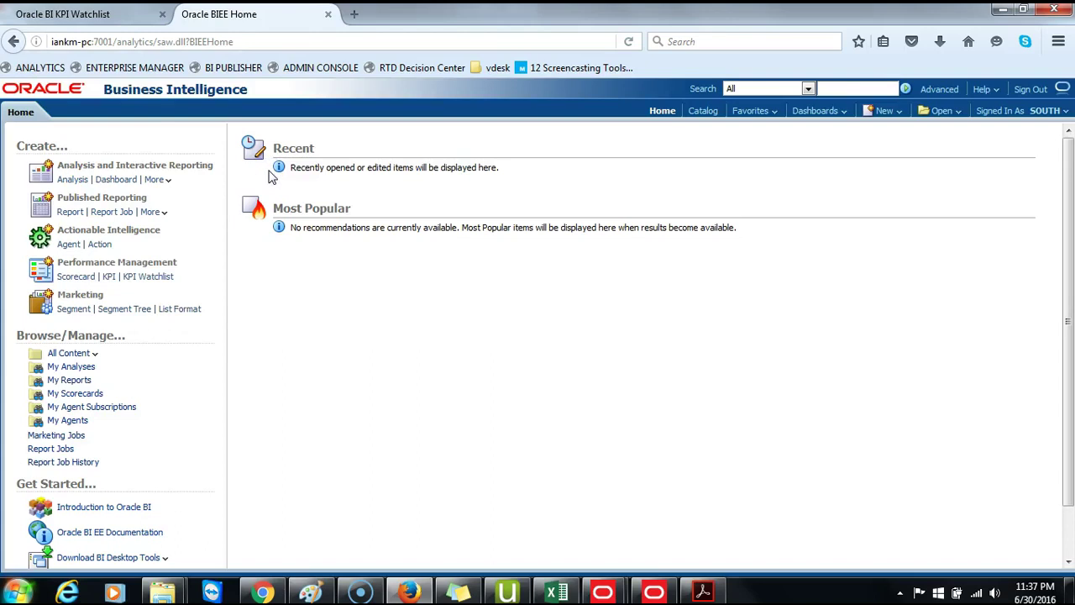
{"action": "left_click", "coordinate": [1050, 119]}
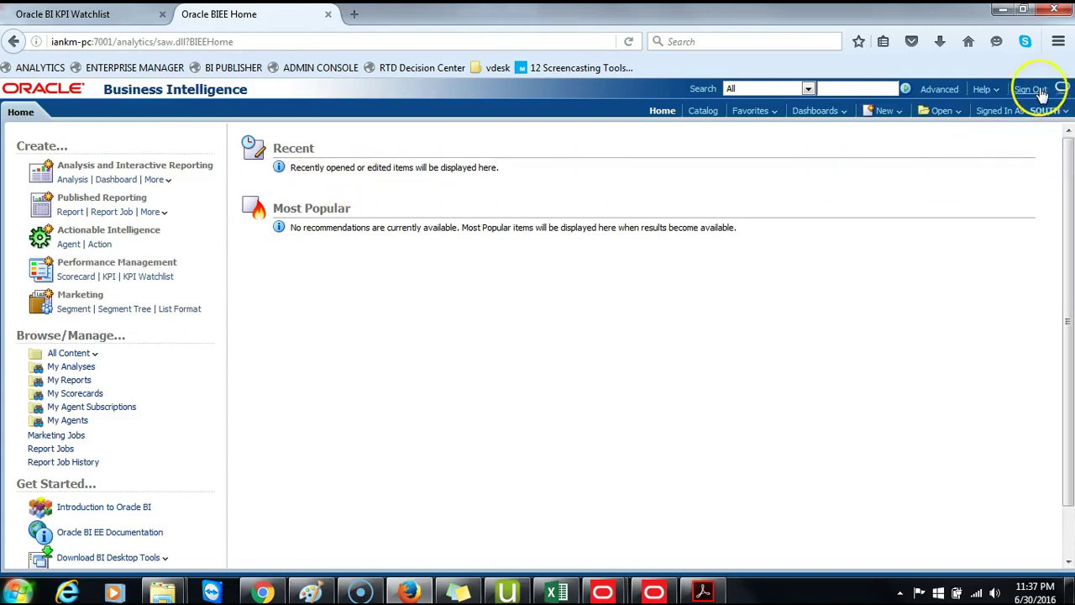